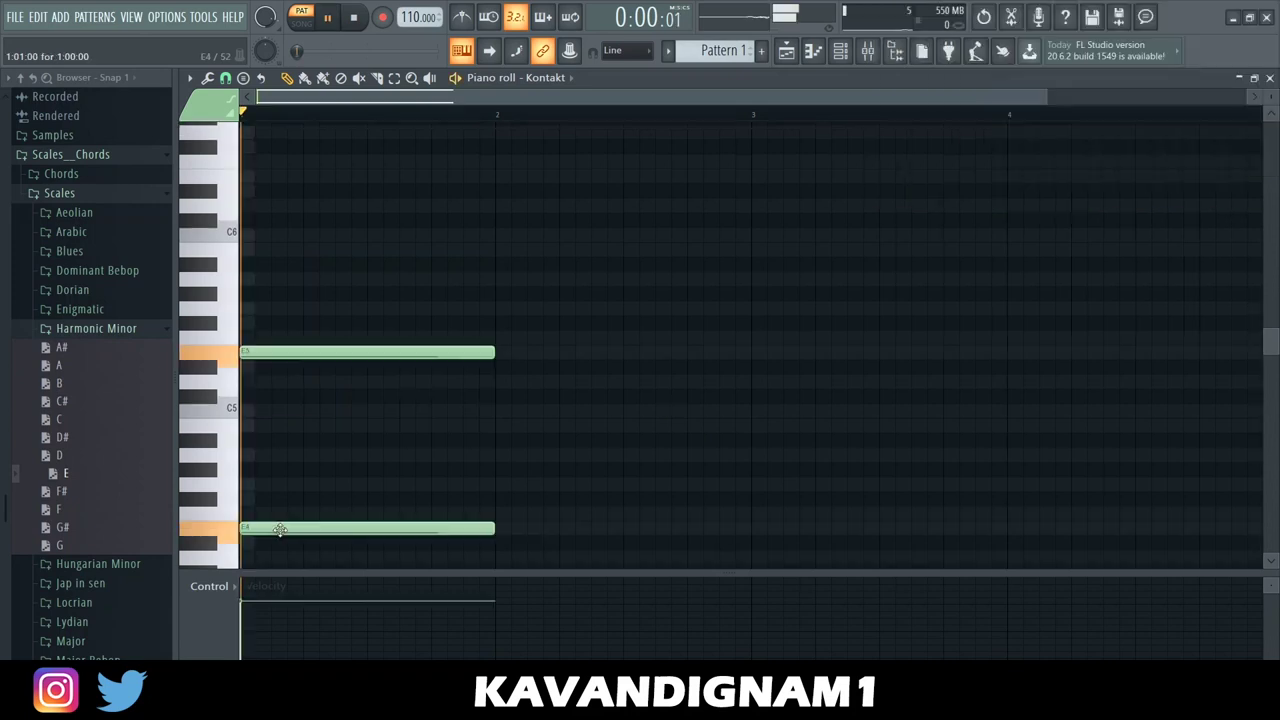
Step: Add an offset B4 note and an F#5 note in bar 1, and shorten the opening E5
left_click(290, 426)
key("space")
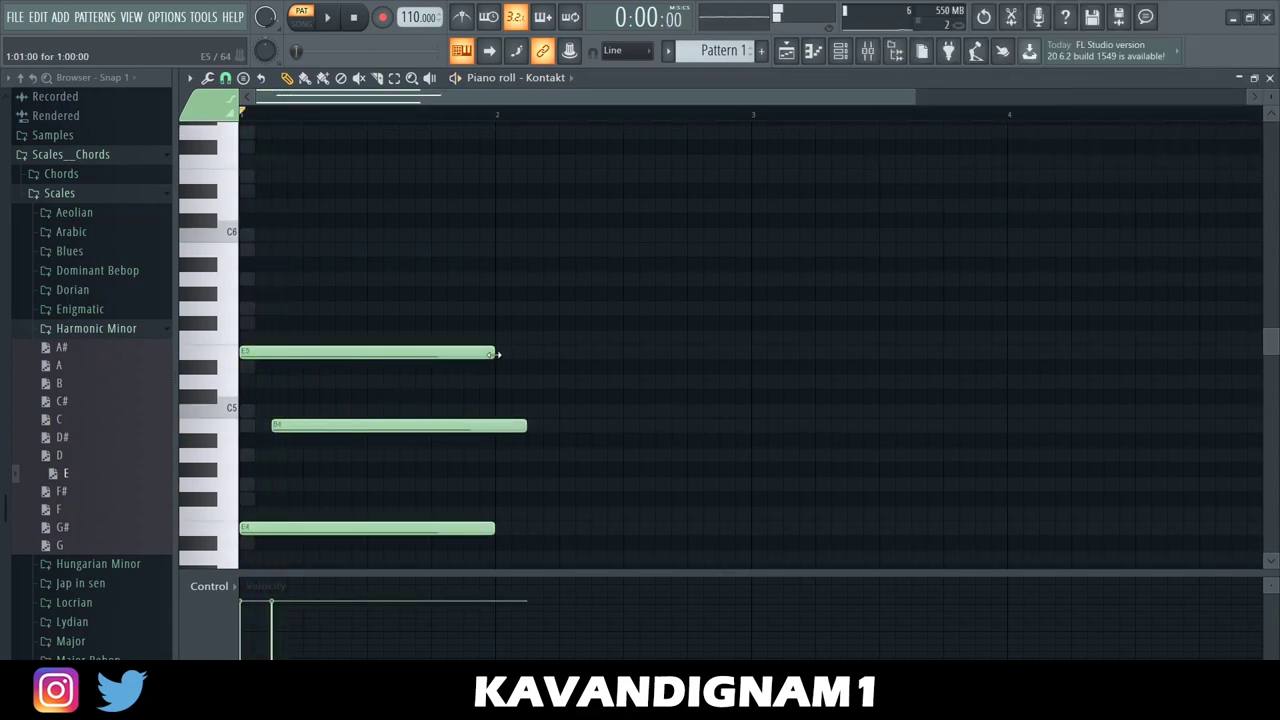
left_click(298, 352)
left_click(310, 322)
left_click(372, 322)
right_click(372, 322)
left_click_drag(413, 334, 429, 337)
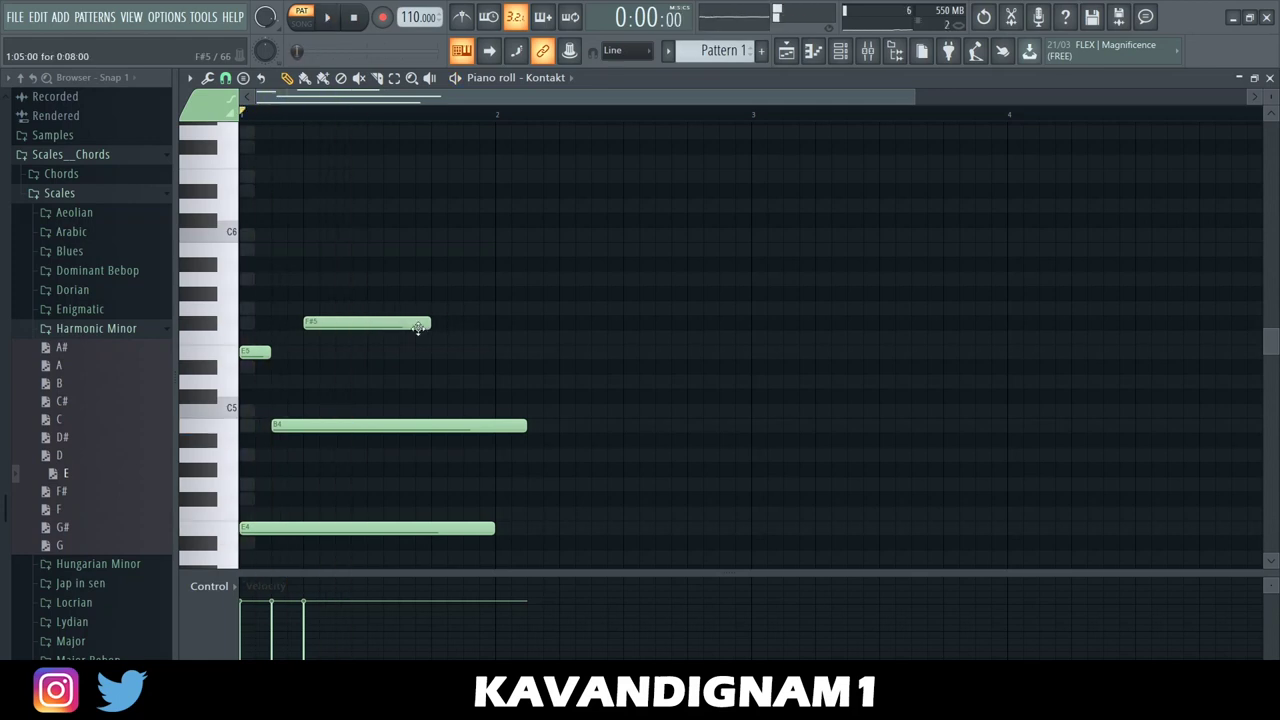
Step: Add a second B4 and a closing E5 to complete bar 1, and play the pattern back
left_click(342, 427)
key("space")
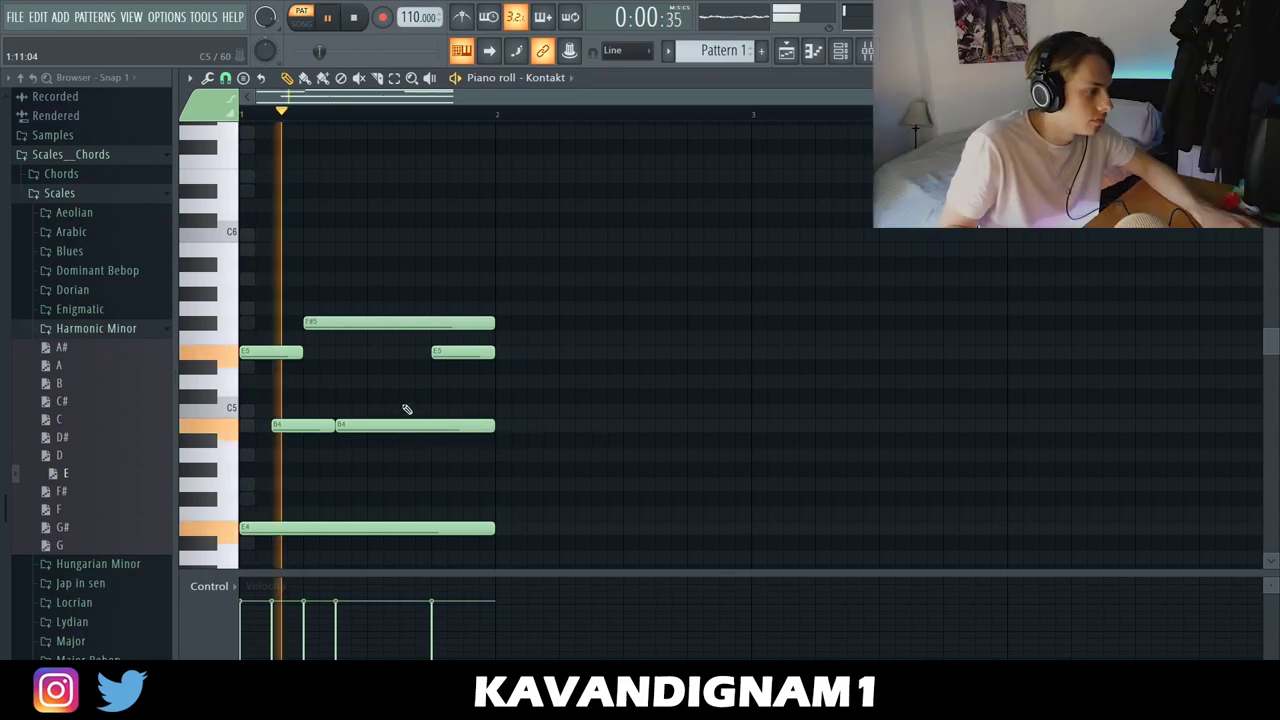
key("space")
Step: Duplicate the bar 1 notes into bar 2 and replace its closing E5 with a G4
scroll(494, 430, "down", 1)
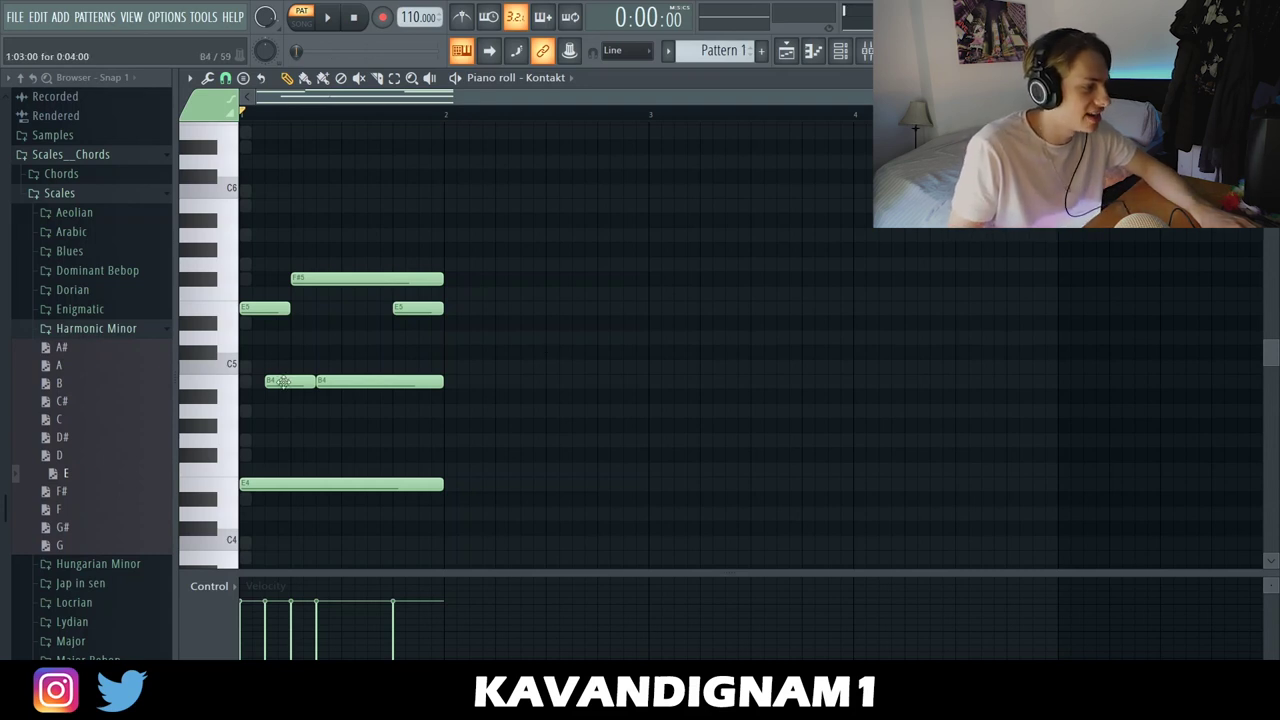
key("ctrl+a")
key("ctrl+b")
left_click(680, 374)
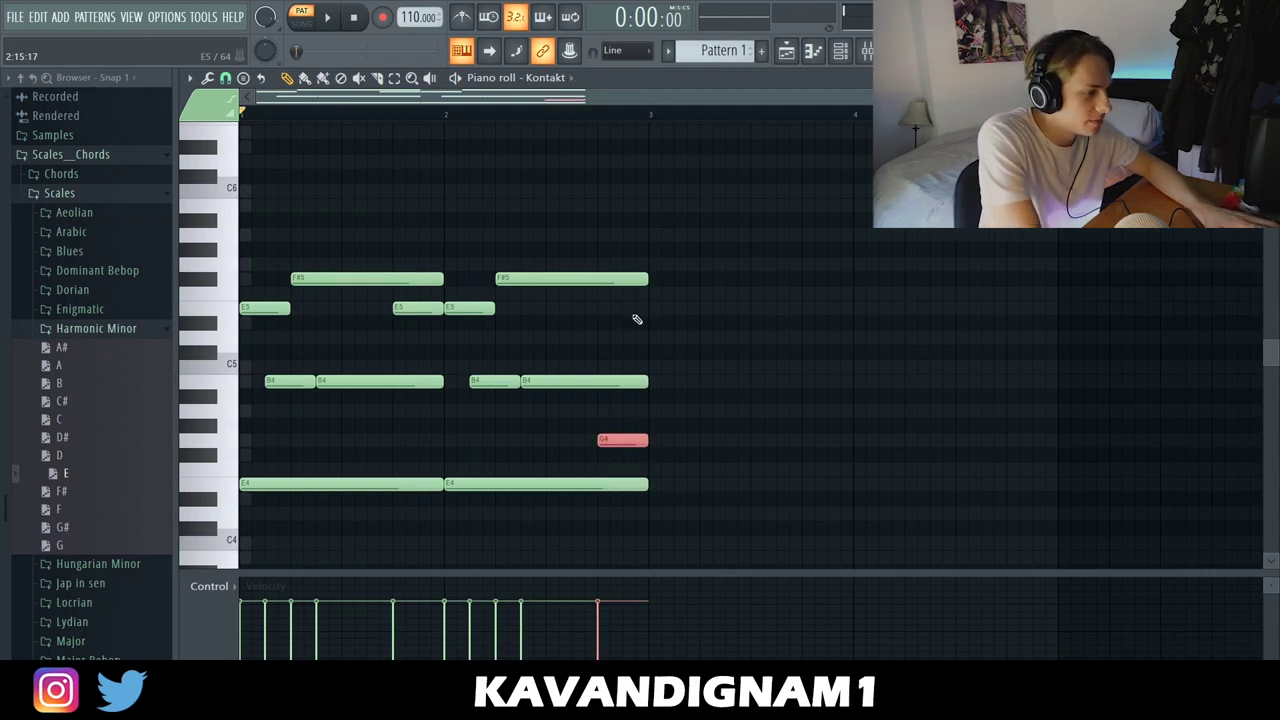
Step: Play the pattern and raise bar 2's closing G4 by two semitones to A4
key("space")
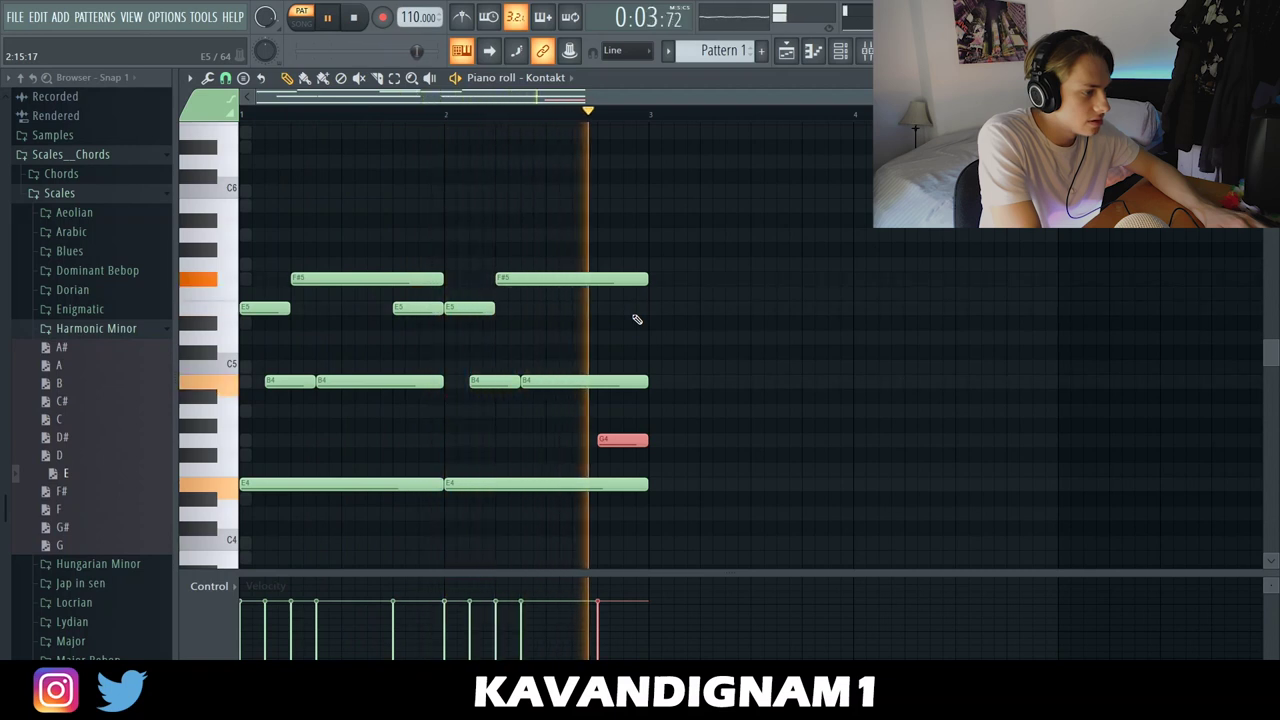
key("shift+Up")
key("shift+Up")
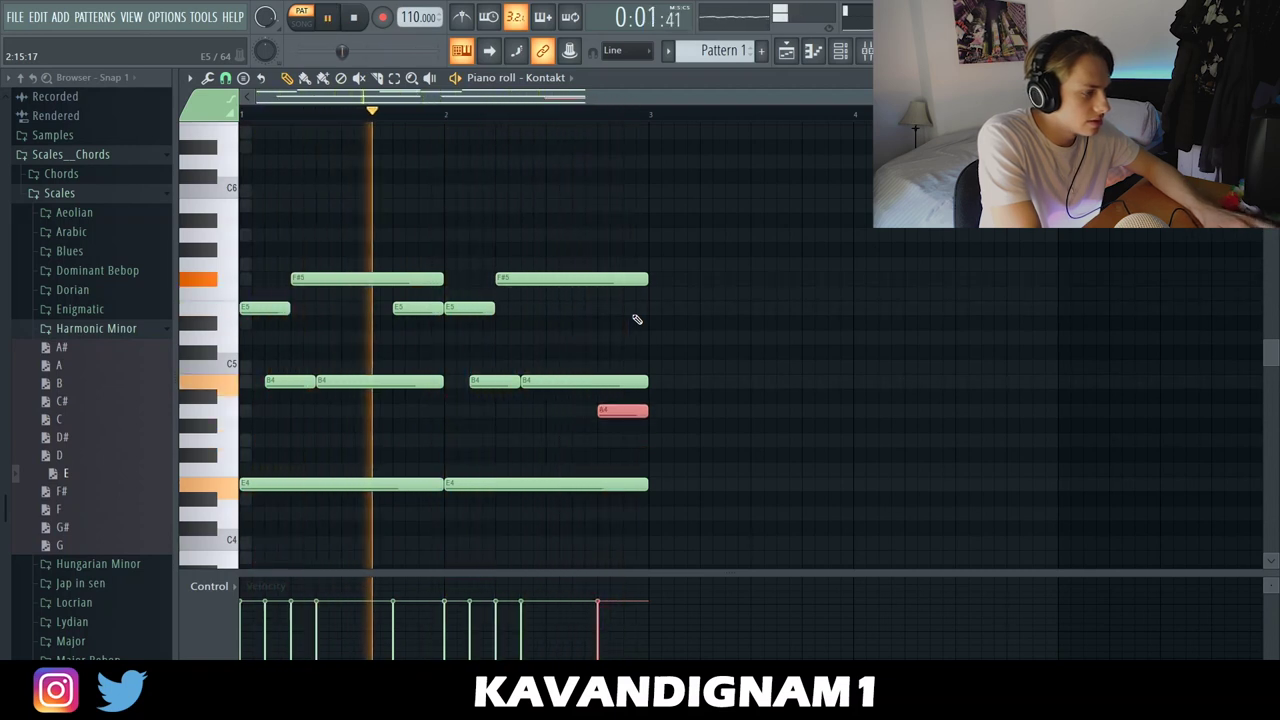
key("ctrl+d")
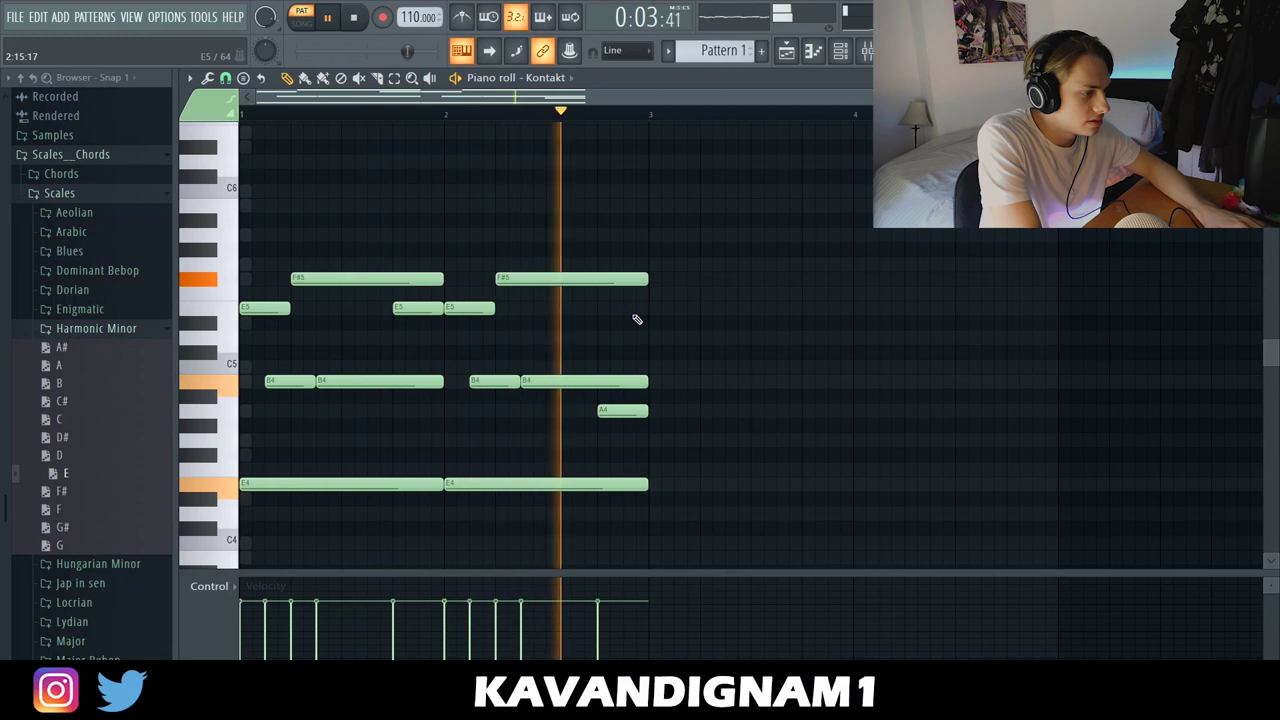
key("space")
Step: Duplicate the notes of bars 1 and 2 into bars 3 and 4
left_click_drag(800, 534, 560, 449)
key("ctrl+a")
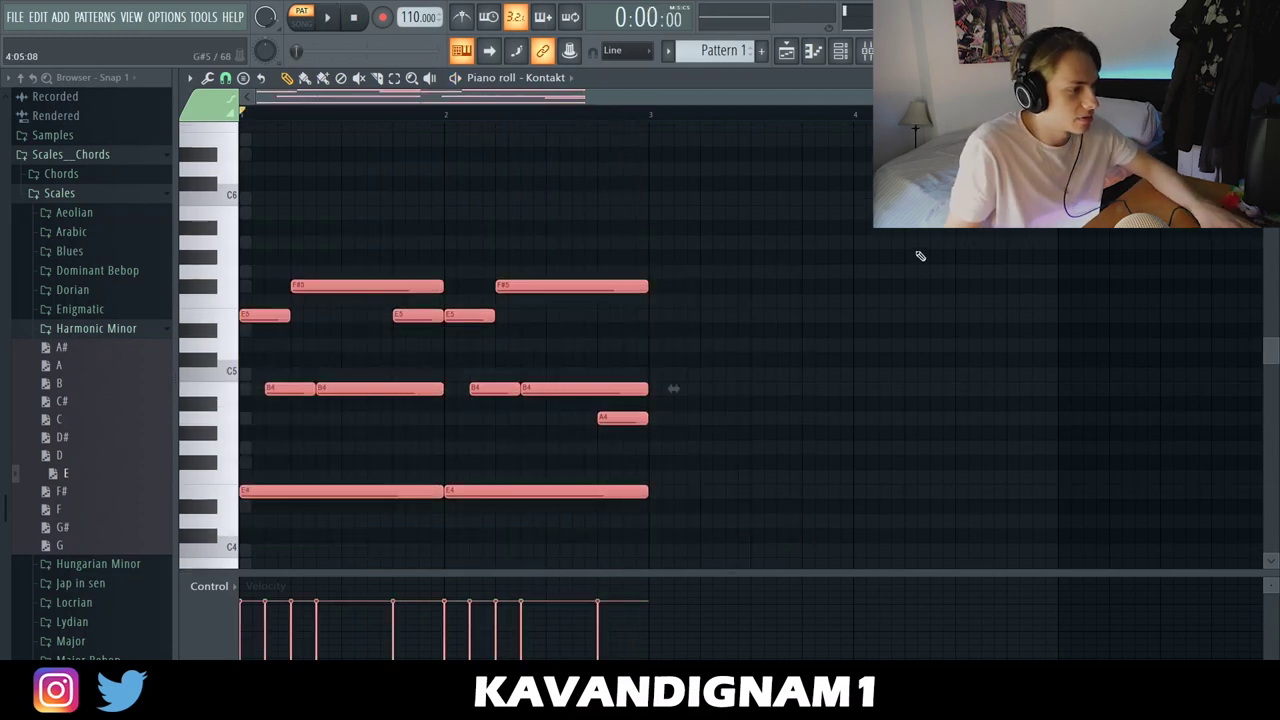
key("ctrl+b")
key("ctrl+d")
Step: Rework bar 4 with F#4, C5, B4, A5 and a closing D#5, and play the whole pattern
left_click_drag(1136, 525, 869, 262)
key("Down")
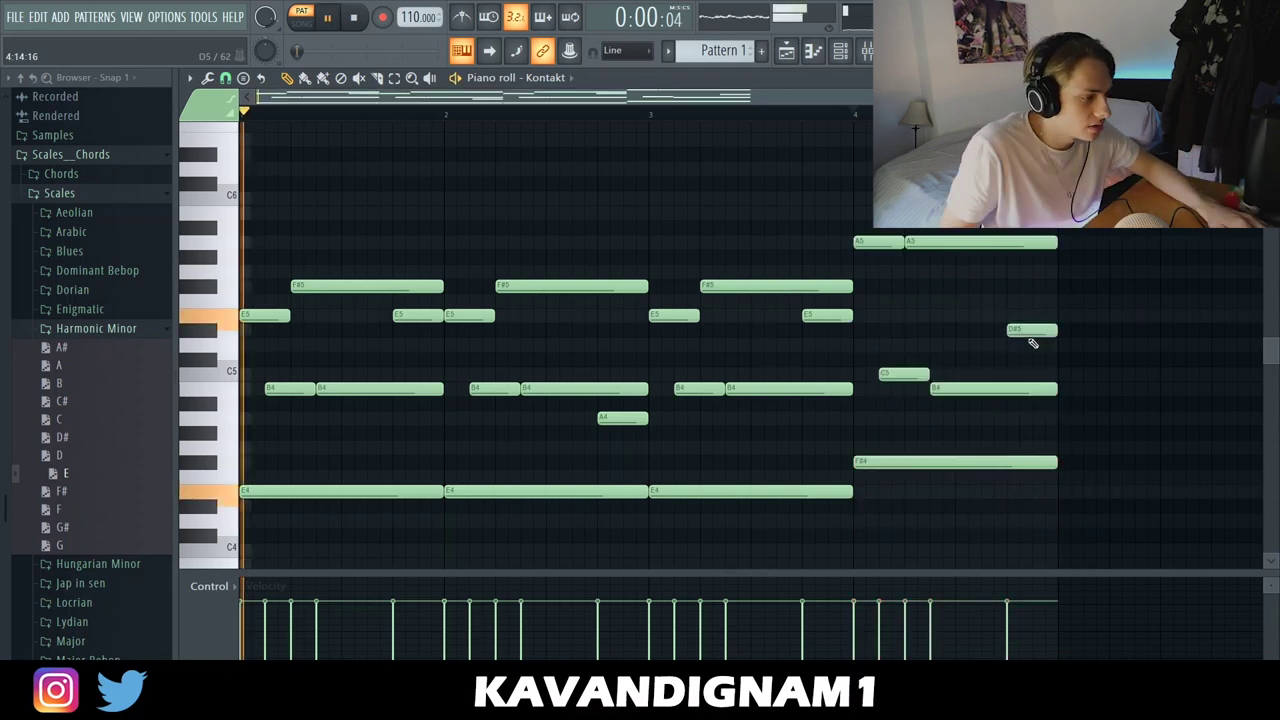
key("space")
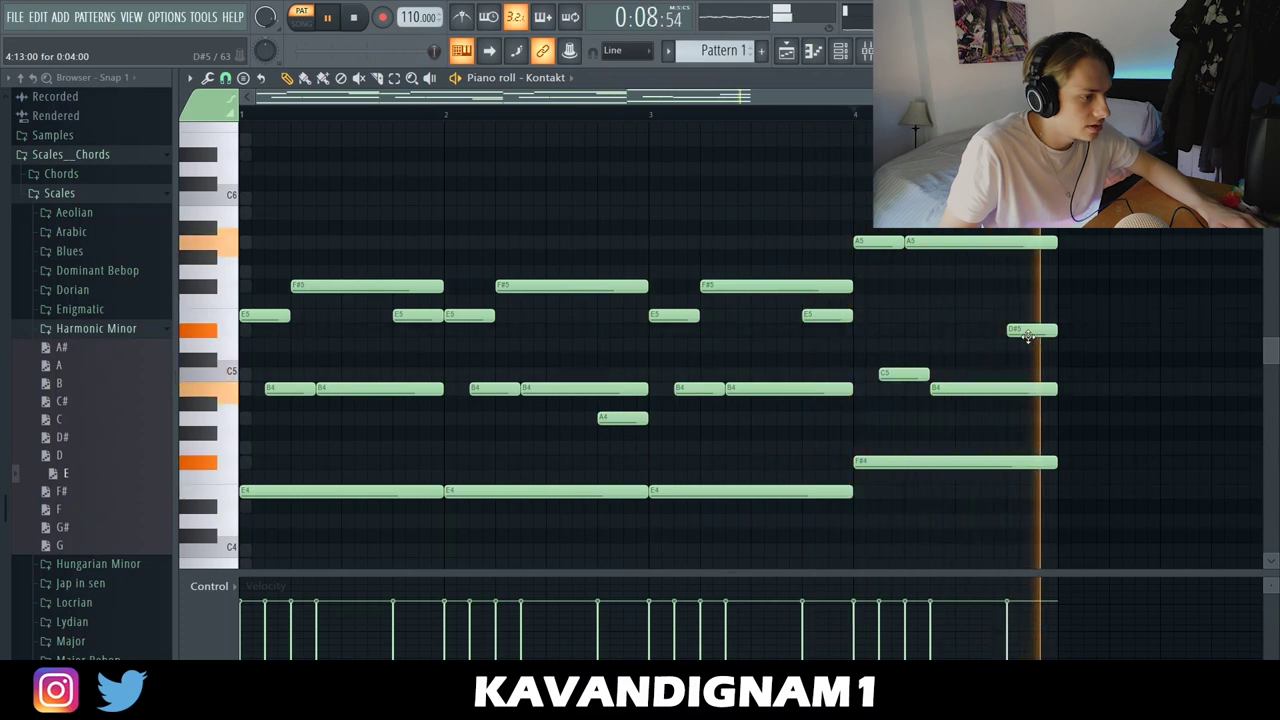
key("space")
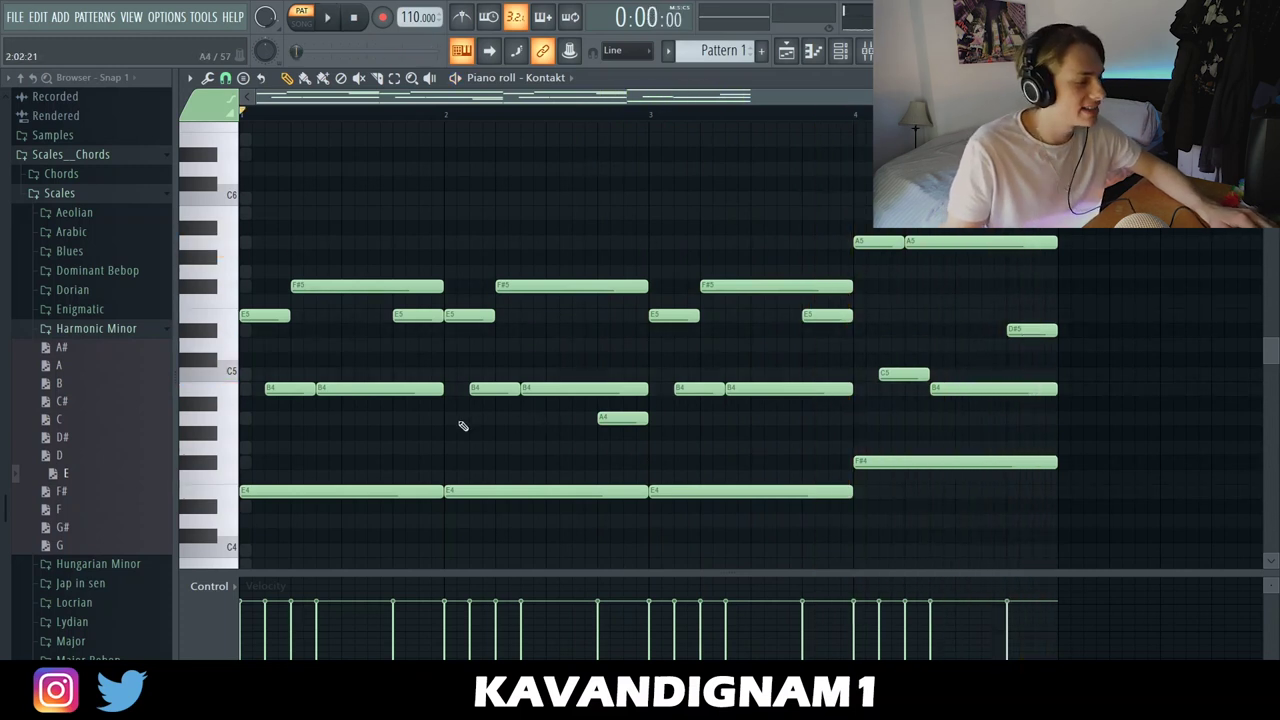
Step: Add E3 bass notes with a short closing G3 in bar 1 and B3 in bar 2
scroll(512, 423, "down", 4)
key("space")
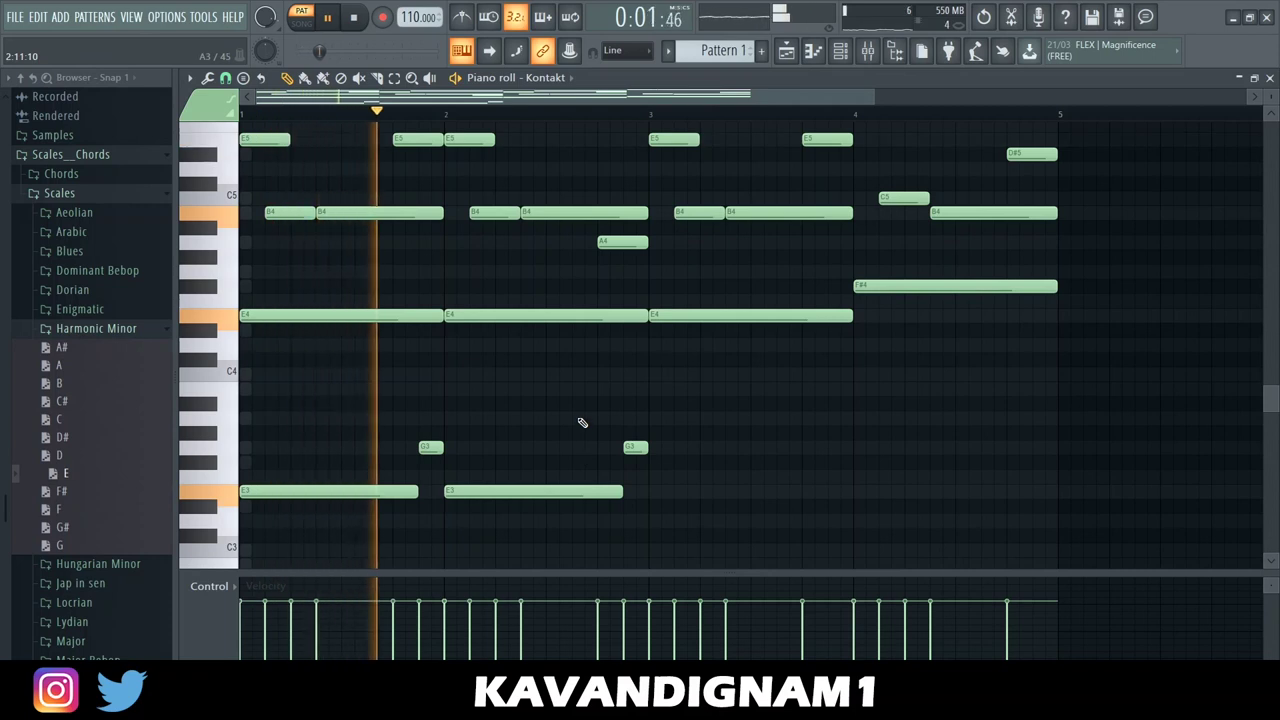
left_click_drag(636, 446, 636, 384)
key("space")
Step: Duplicate the bass line into bars 3 and 4, using F#3 as bar 4's long note
left_click_drag(737, 528, 228, 338)
key("ctrl+b")
key("space")
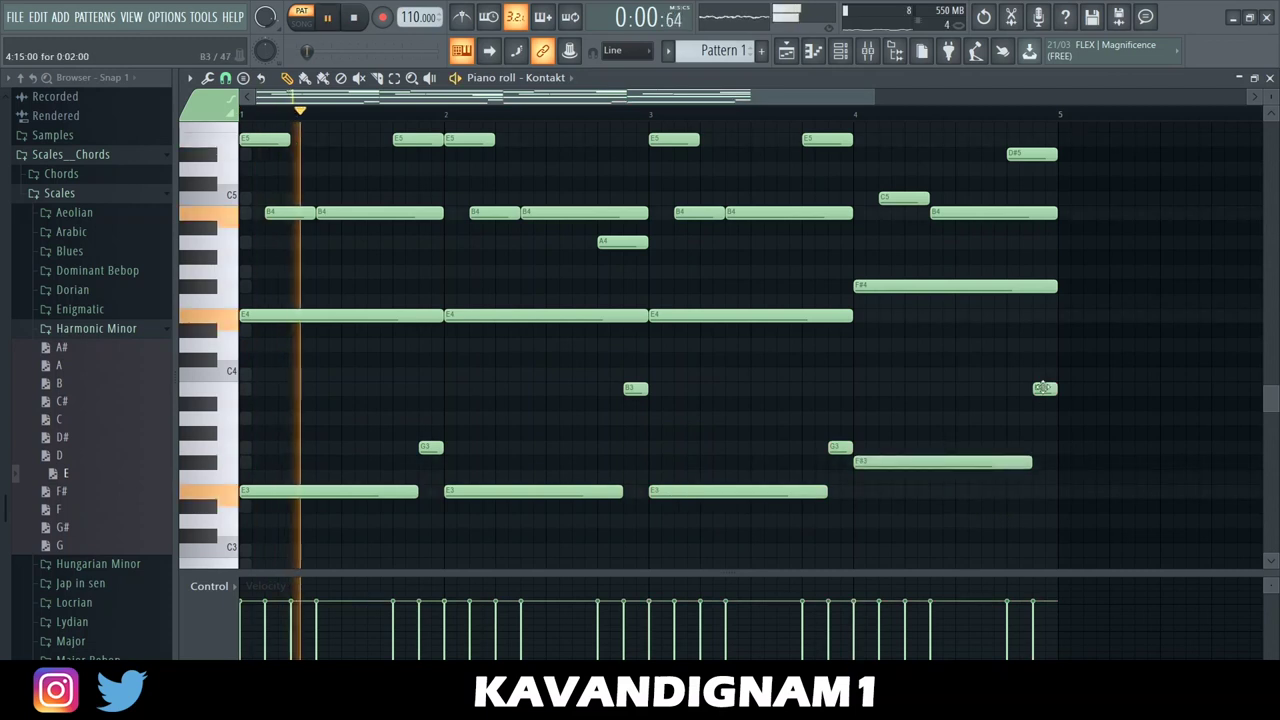
Step: Lower the velocity of all the bass notes below that of the upper notes
scroll(1042, 360, "down", 1)
left_click_drag(1102, 542, 266, 383)
key("ctrl+d")
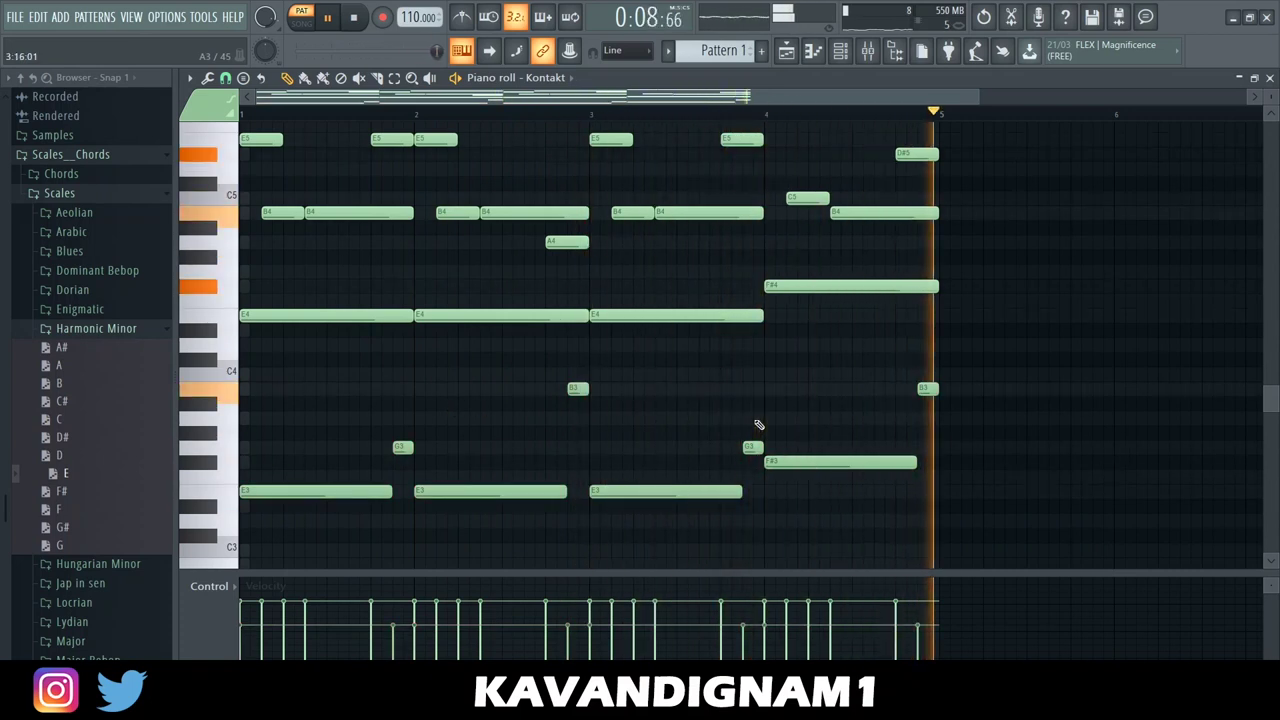
key("space")
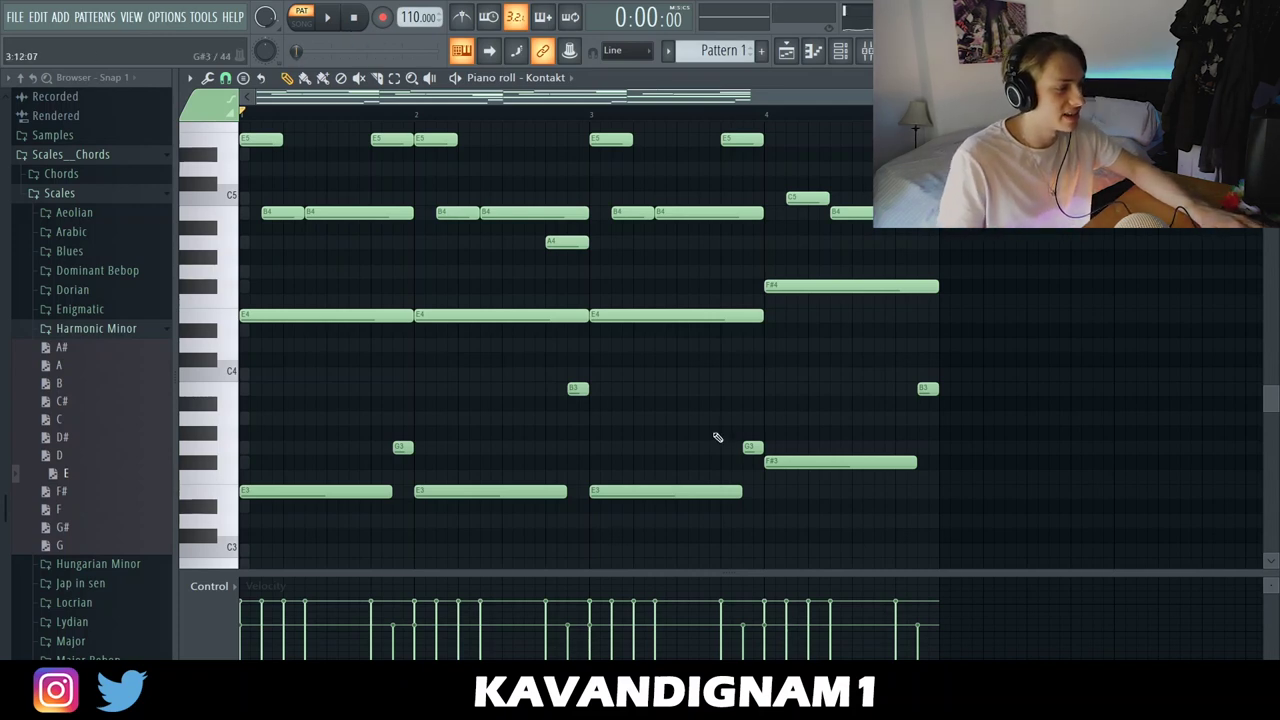
Step: Strum all notes of the pattern so their start times are slightly offset
left_click_drag(1040, 538, 232, 386)
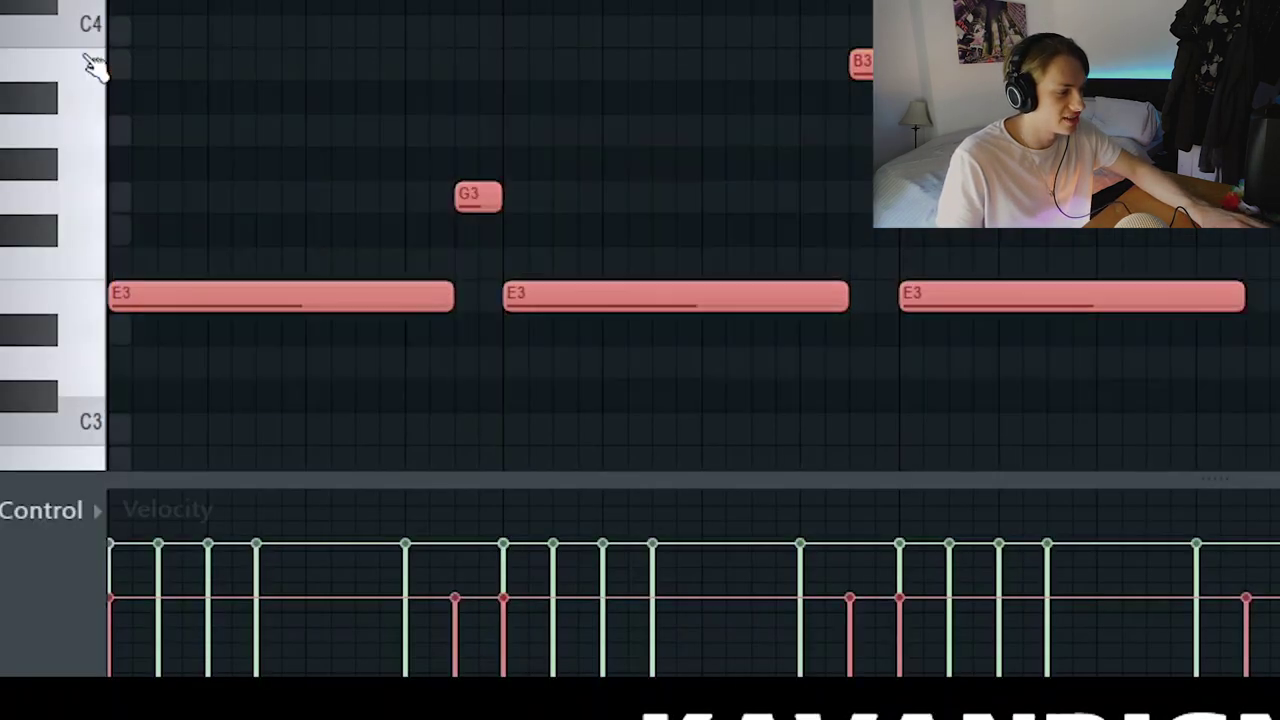
left_click(1002, 421)
scroll(1002, 421, "up", 1)
key("alt+s")
left_click(733, 421)
Step: Randomize the note velocities with the bipolar velocity level set to -16%
key("alt+r")
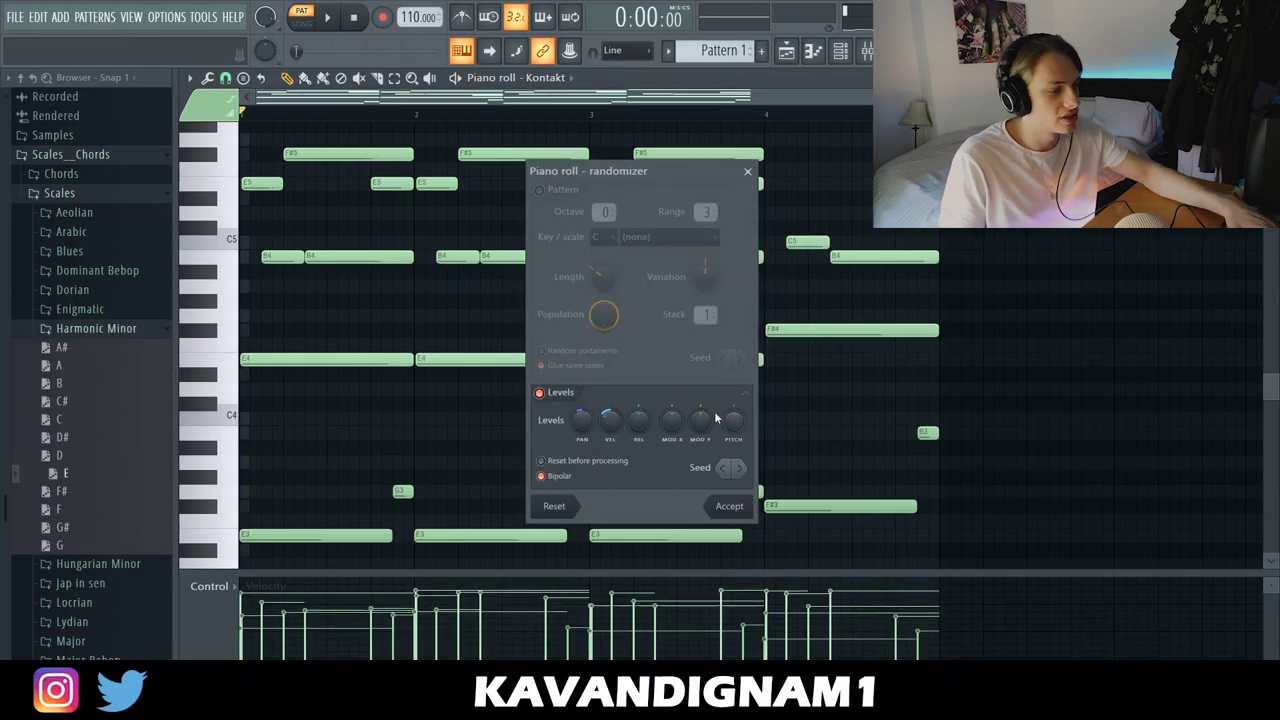
left_click_drag(609, 420, 609, 440)
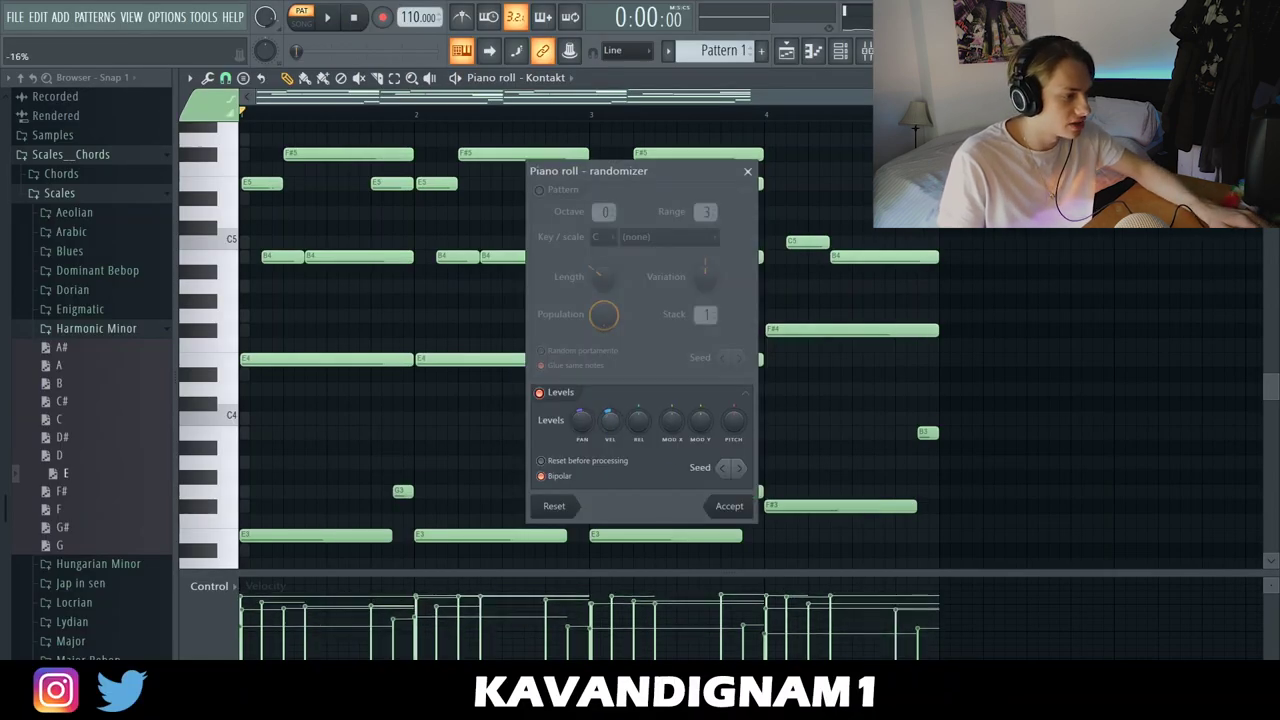
left_click(732, 508)
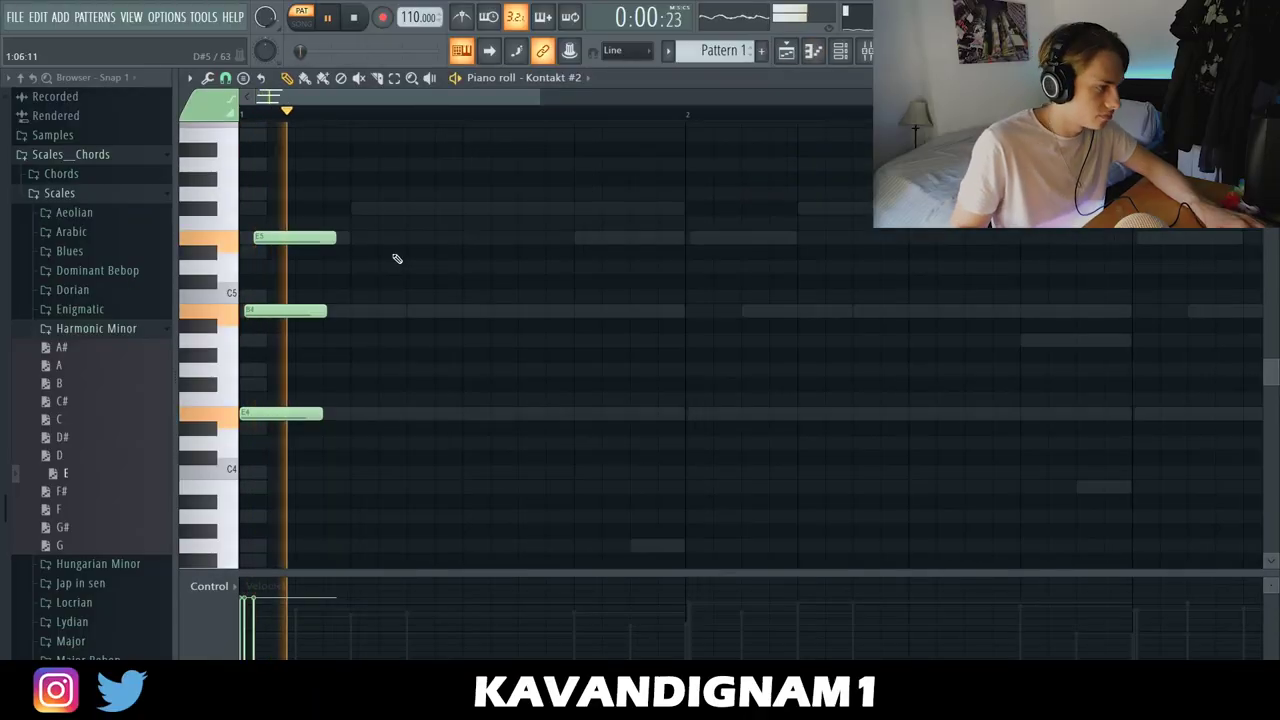
Step: Transpose the opening chord of the Kontakt #2 part up an octave to E5, B5 and E6
left_click(410, 310)
key("space")
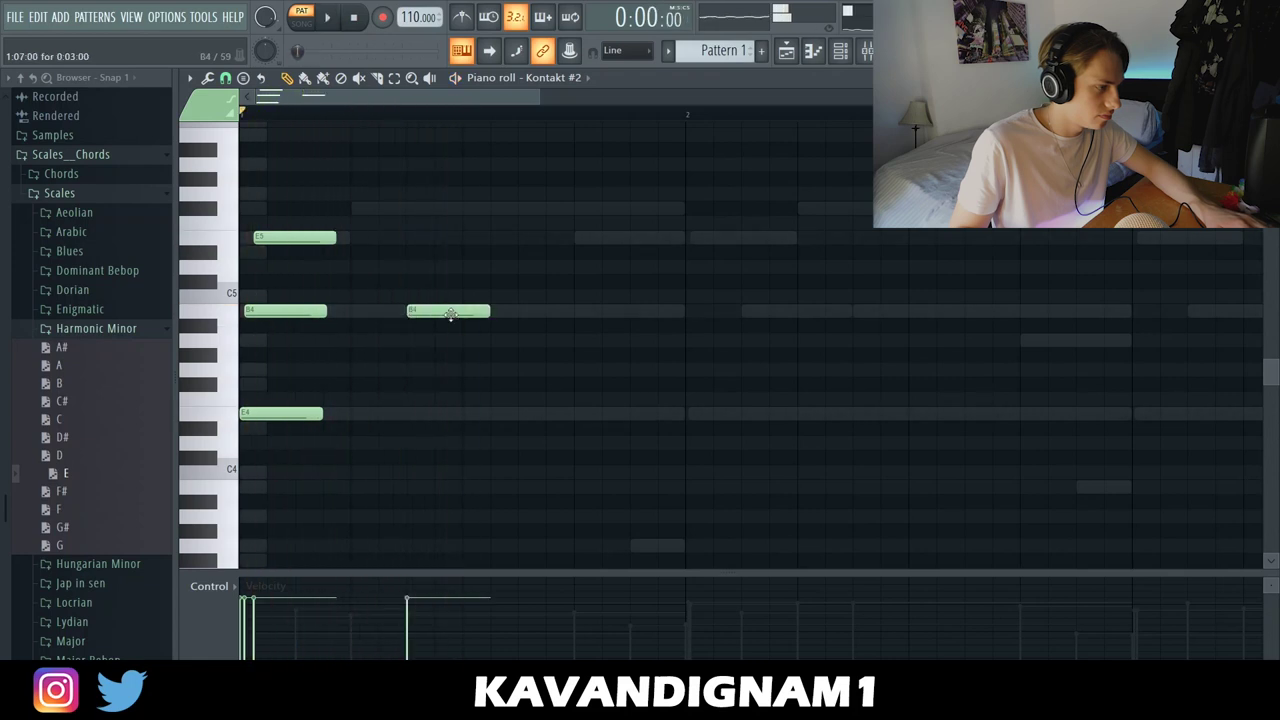
scroll(580, 393, "up", 4)
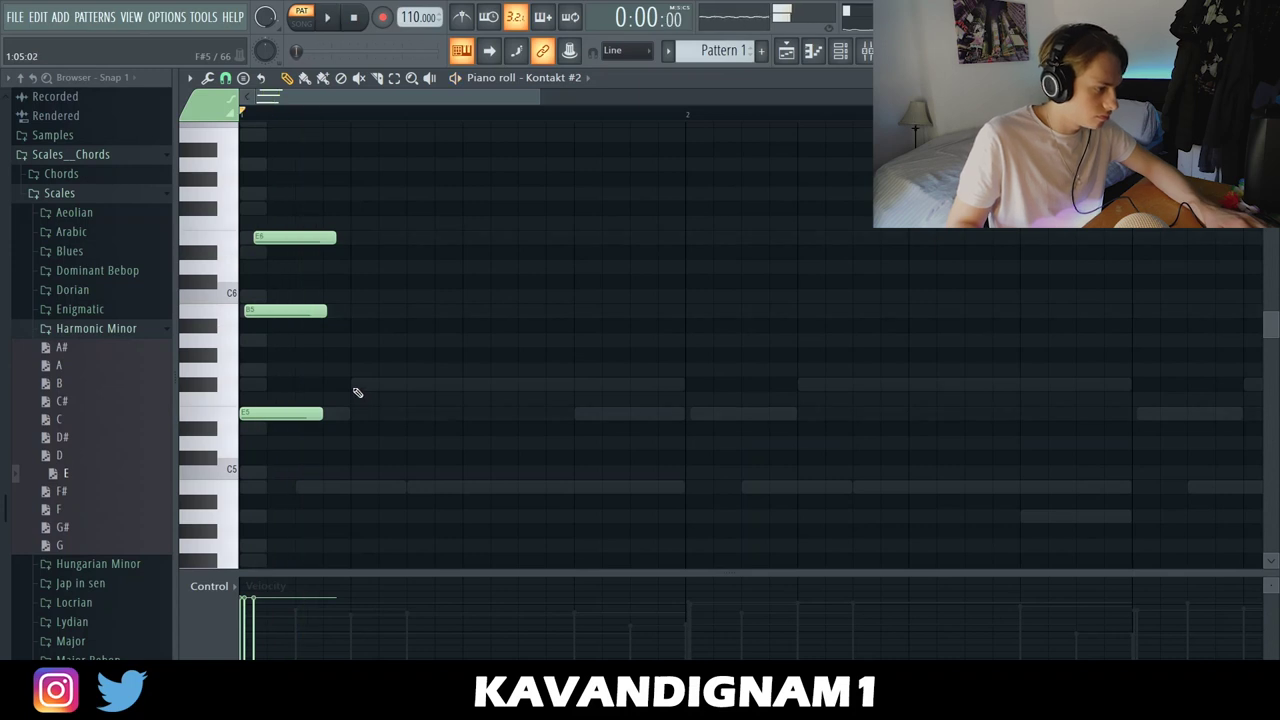
Step: Change the snap resolution and add three consecutive F#5 notes from 1:05, plus F#5 and E5 from 1:13
left_click(226, 78)
left_click(246, 198)
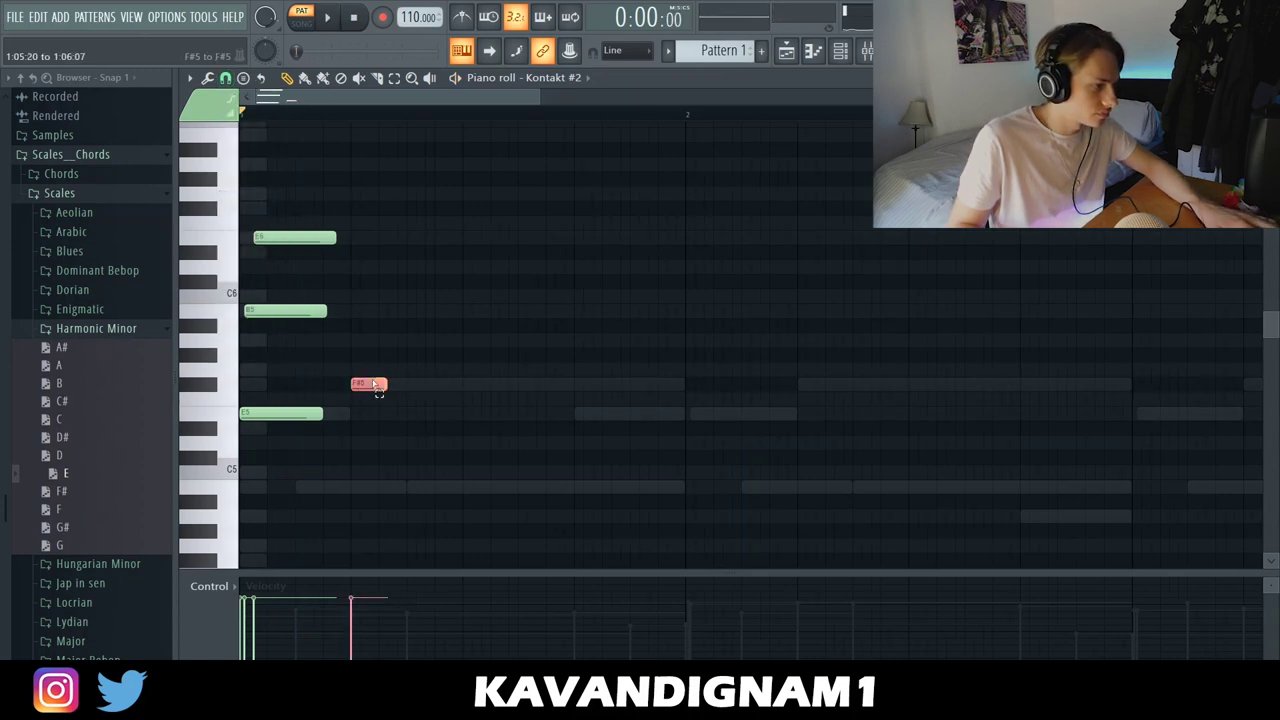
key("space")
key("space")
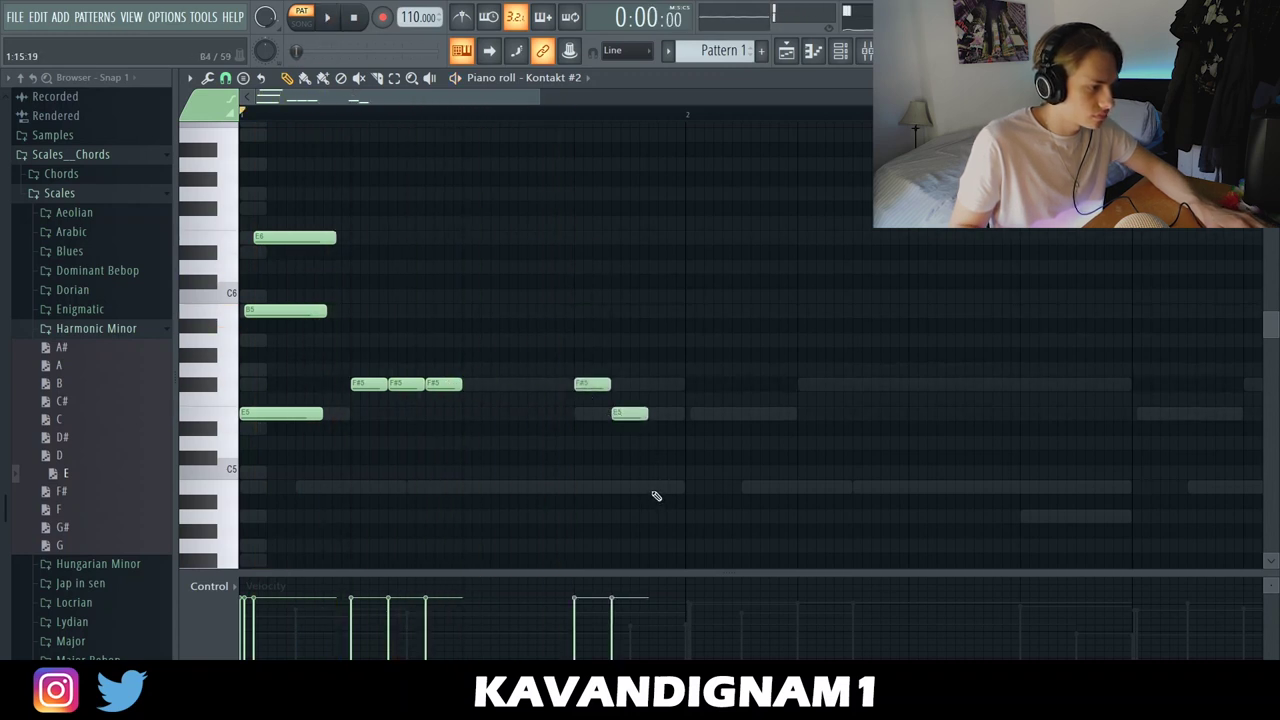
Step: Transpose bar 1's closing run up an octave to F#6, E6 and B5, and play it
left_click_drag(724, 523, 586, 343)
key("ctrl+Up")
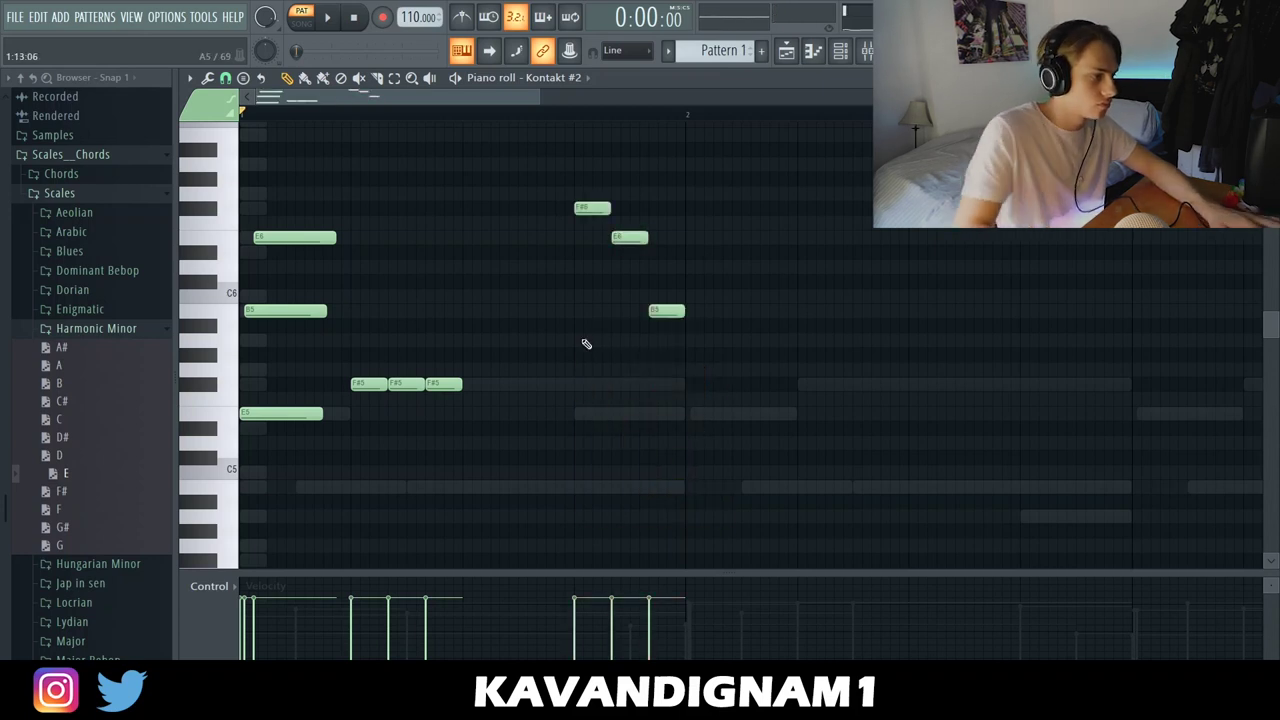
key("space")
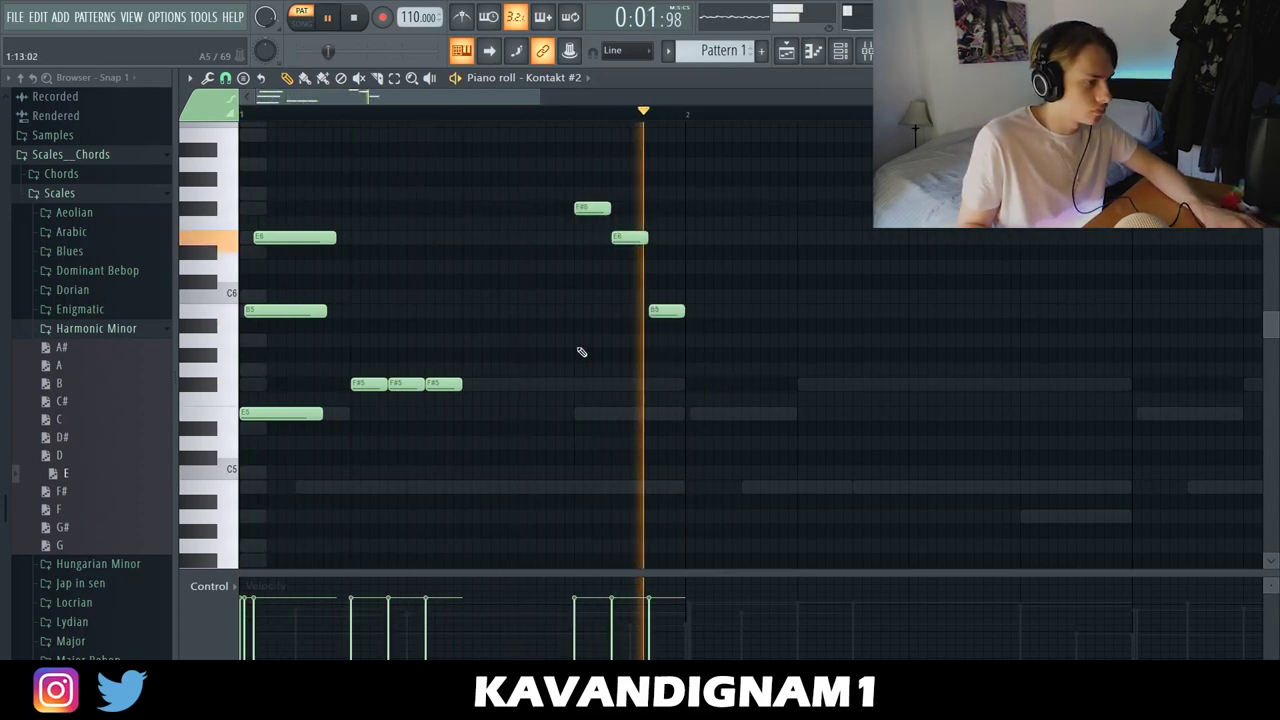
Step: Duplicate the Kontakt #2 phrase from bar 1 into bar 2
key("ctrl+a")
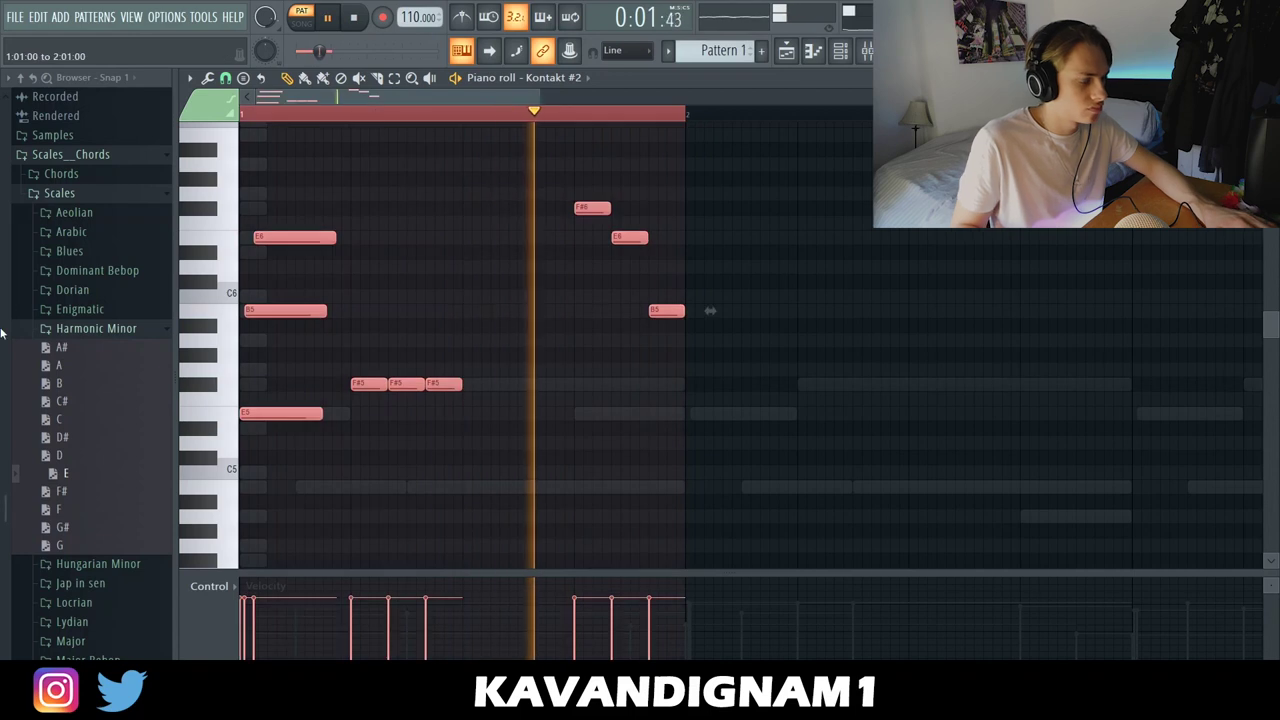
key("ctrl+b")
key("space")
Step: Delete bar 2's second F#5 and move the third one earlier to 2:07
right_click(853, 380)
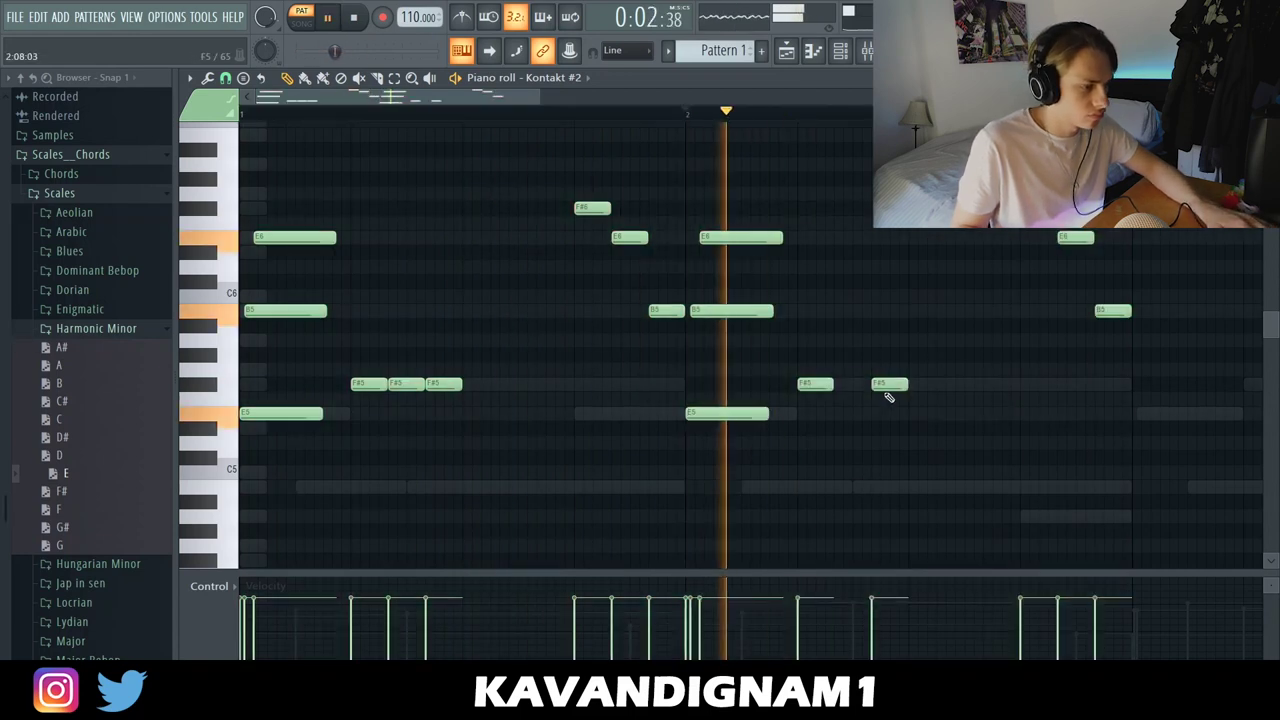
left_click_drag(885, 384, 867, 384)
key("space")
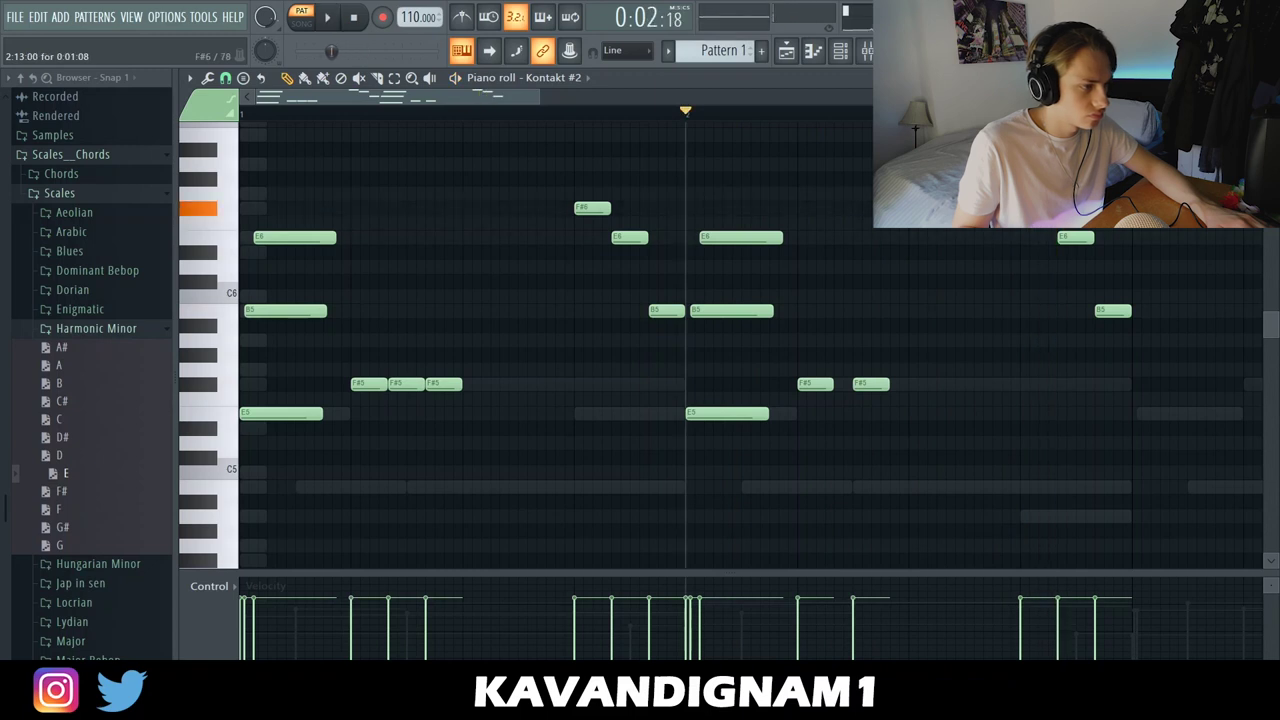
Step: Play the phrase and move the E6 in bar 2's closing run later to 2:15
key("space")
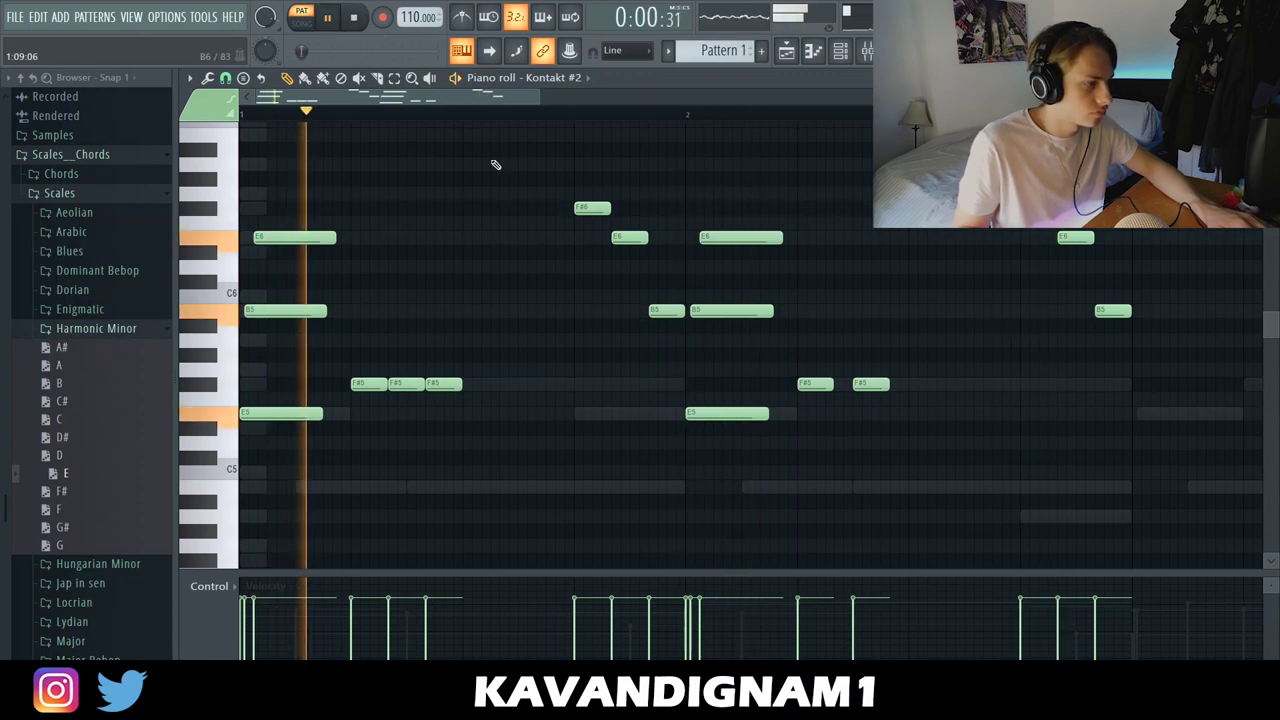
scroll(895, 419, "down", 1)
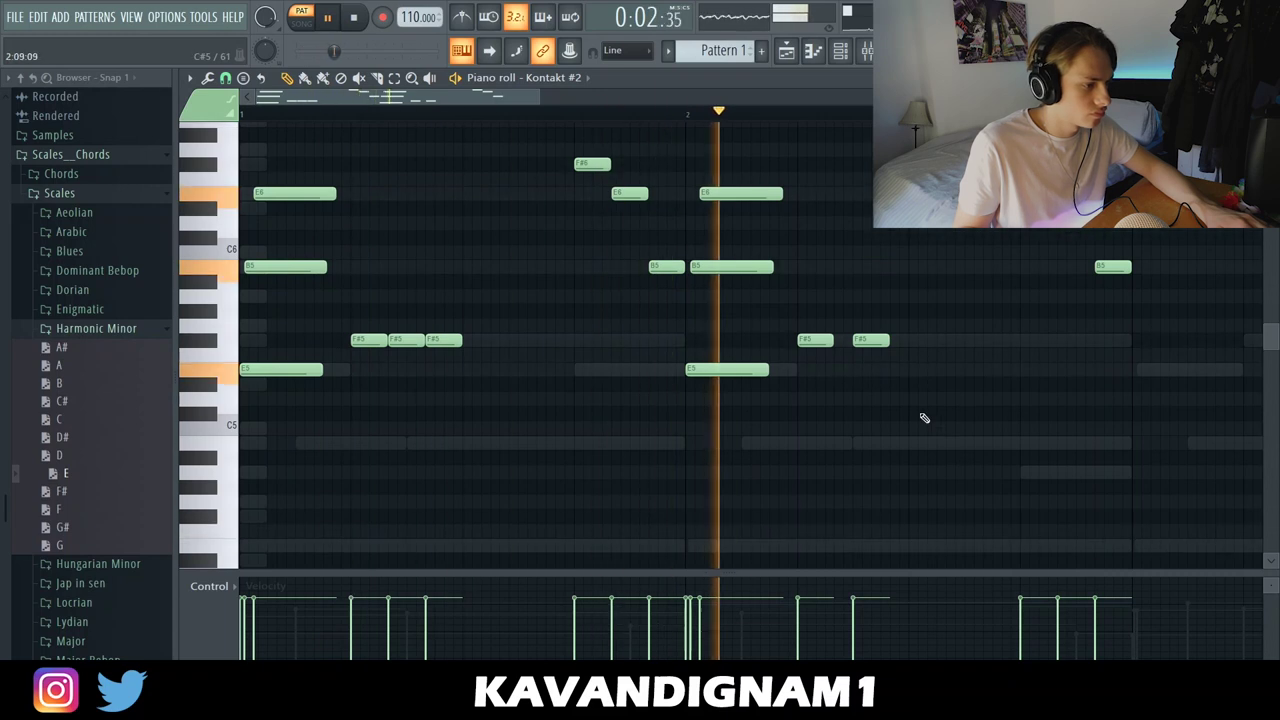
scroll(940, 420, "up", 2)
key("space")
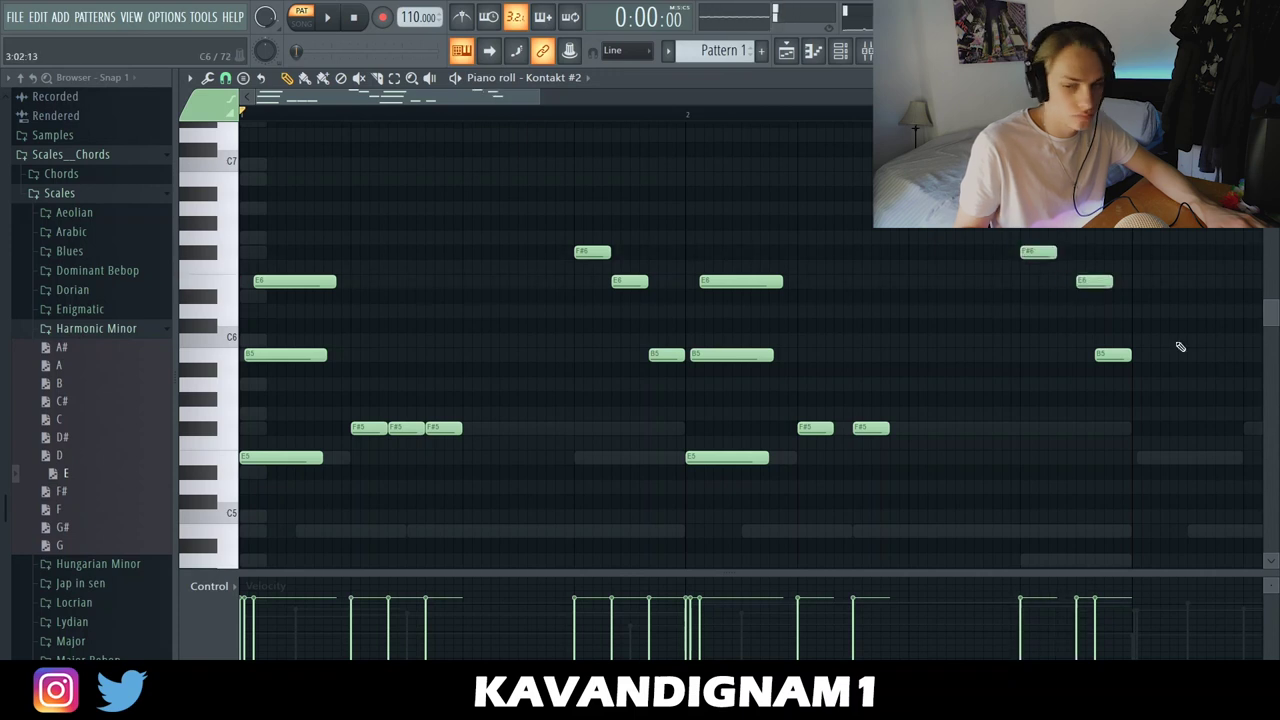
Step: Delete bar 2's final B5 and replace its closing F#6 with an F#5 at 2:13:08
key("space")
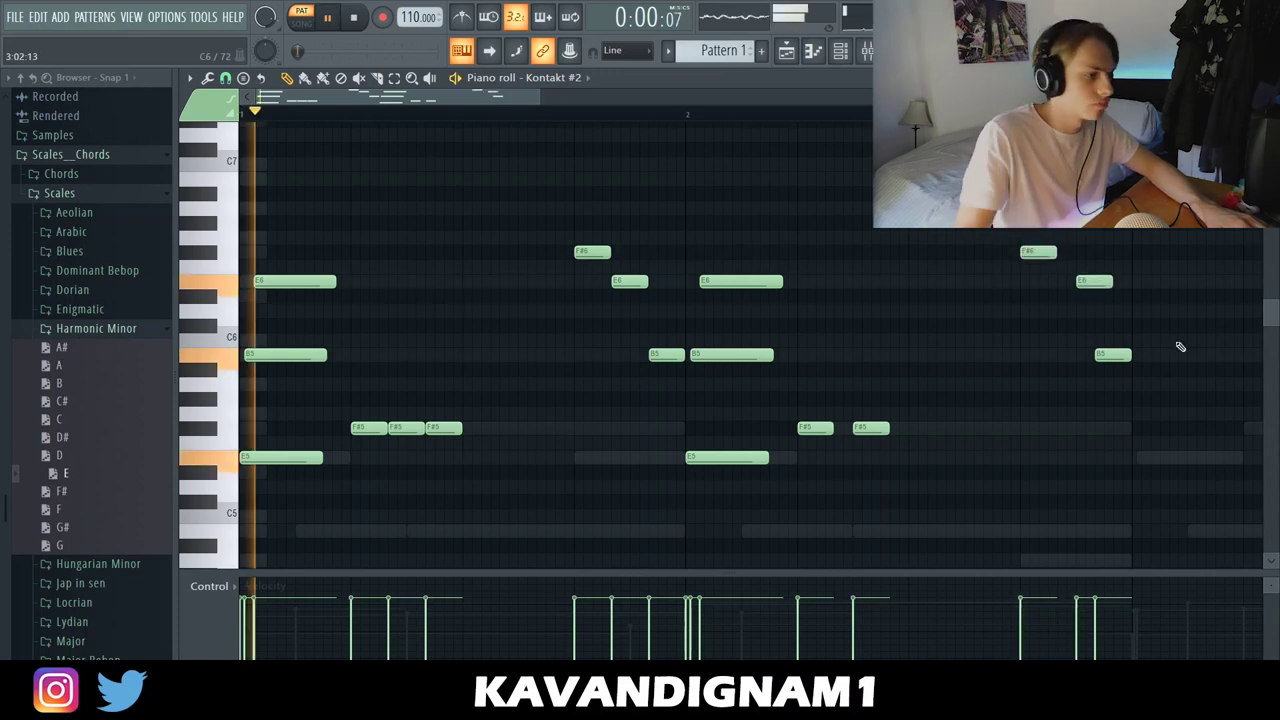
right_click(1120, 358)
key("space")
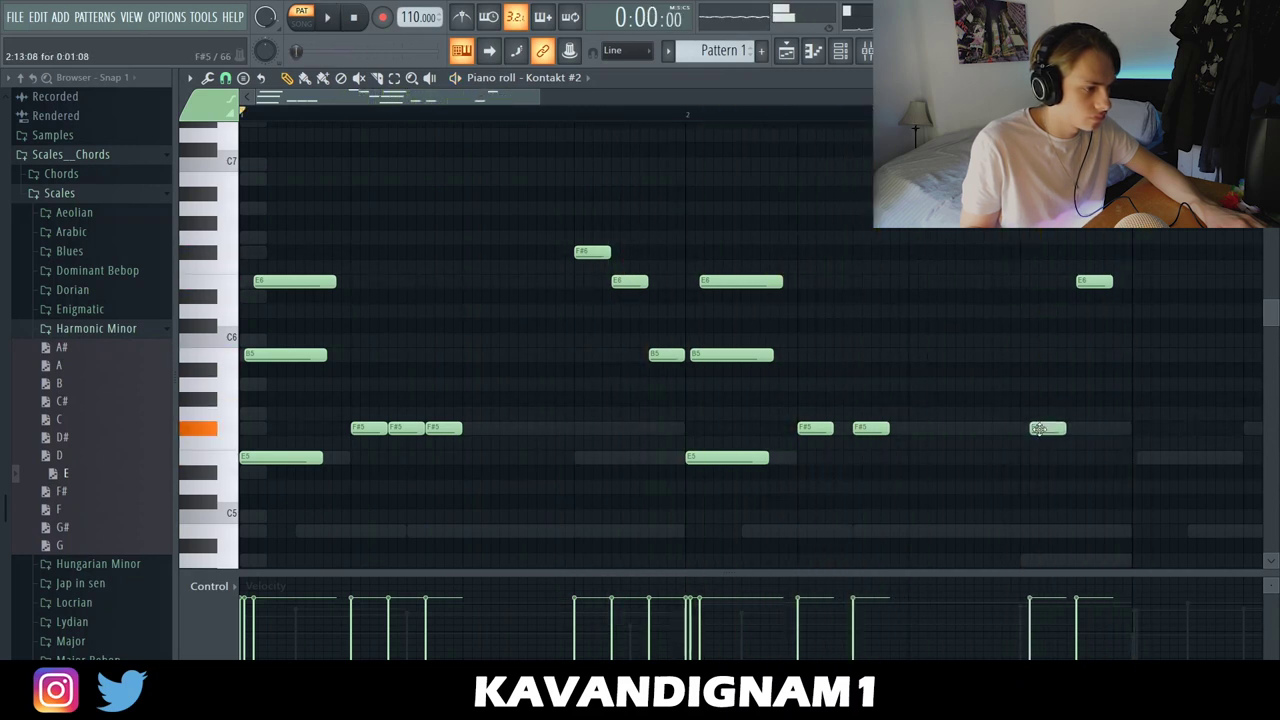
Step: Change the F#5 at 2:13:08 to G5 at 2:13, and lower the E6 at 2:15 to F#5
left_click_drag(1040, 401, 1030, 401)
key("space")
left_click_drag(1094, 281, 1096, 430)
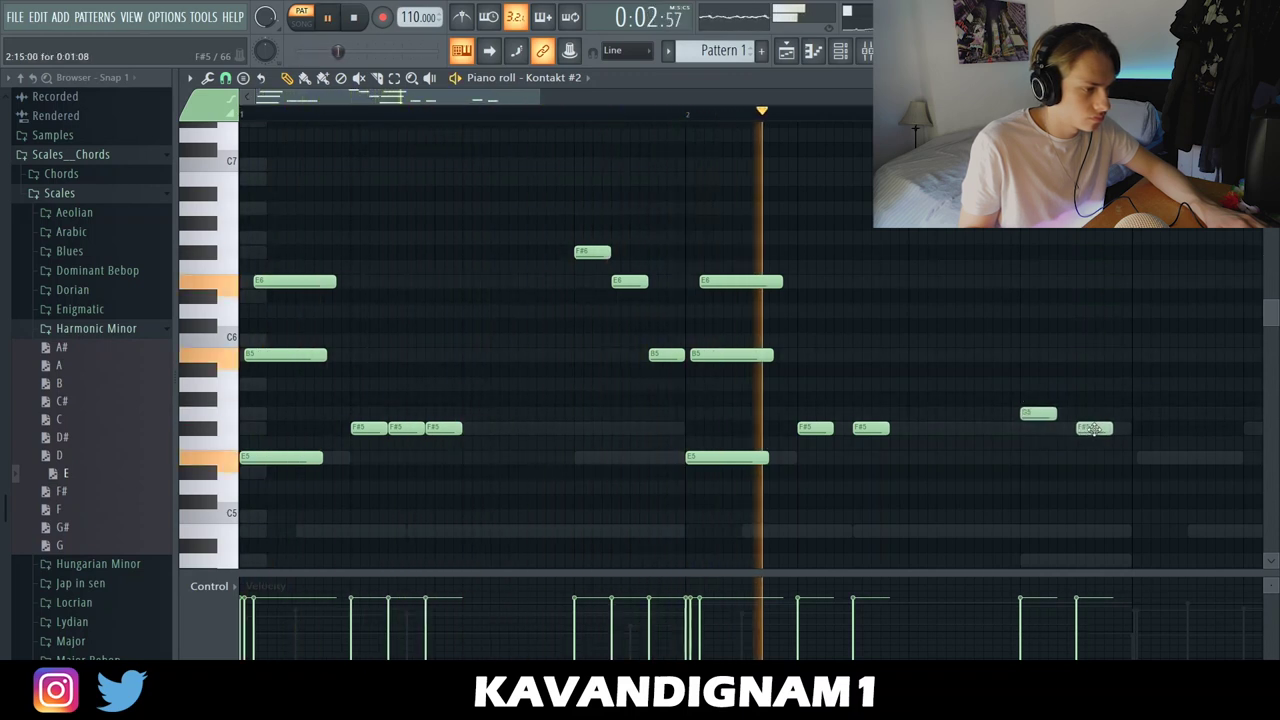
Step: Raise bar 2's closing G5 to C6 and its last F#5 to B5, playing the phrase to check
key("space")
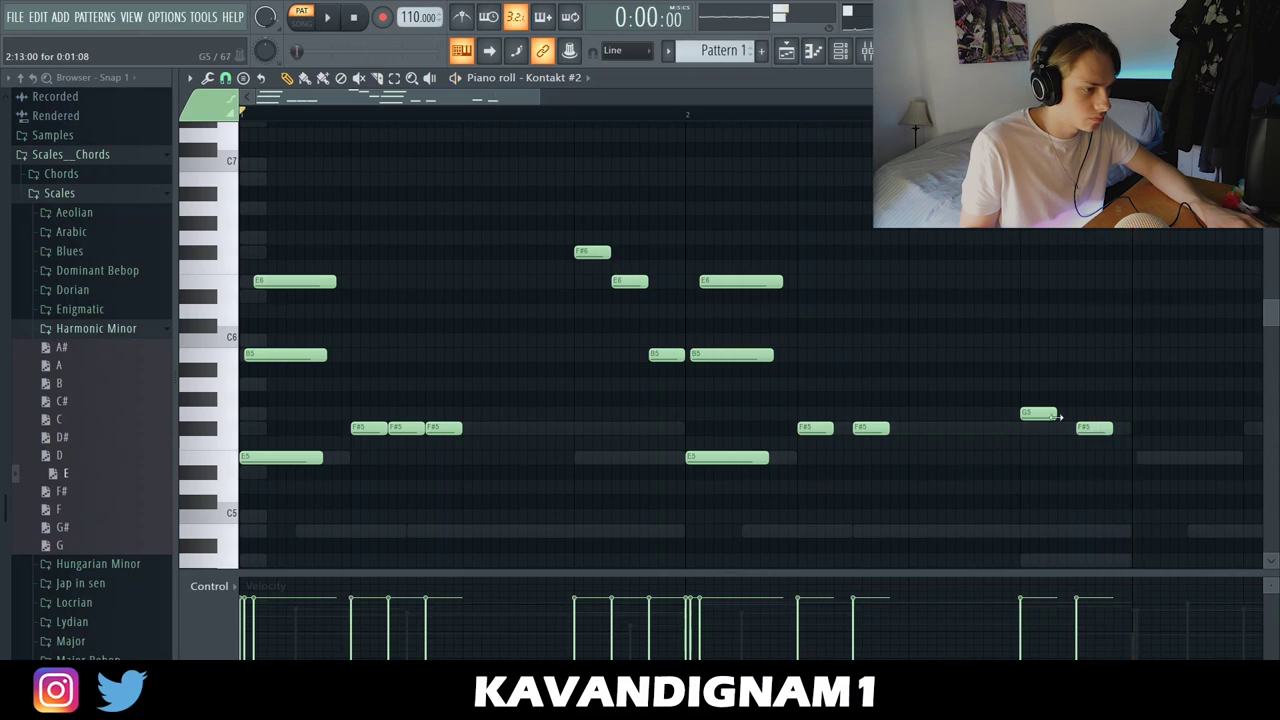
left_click_drag(1049, 340, 1049, 355)
key("space")
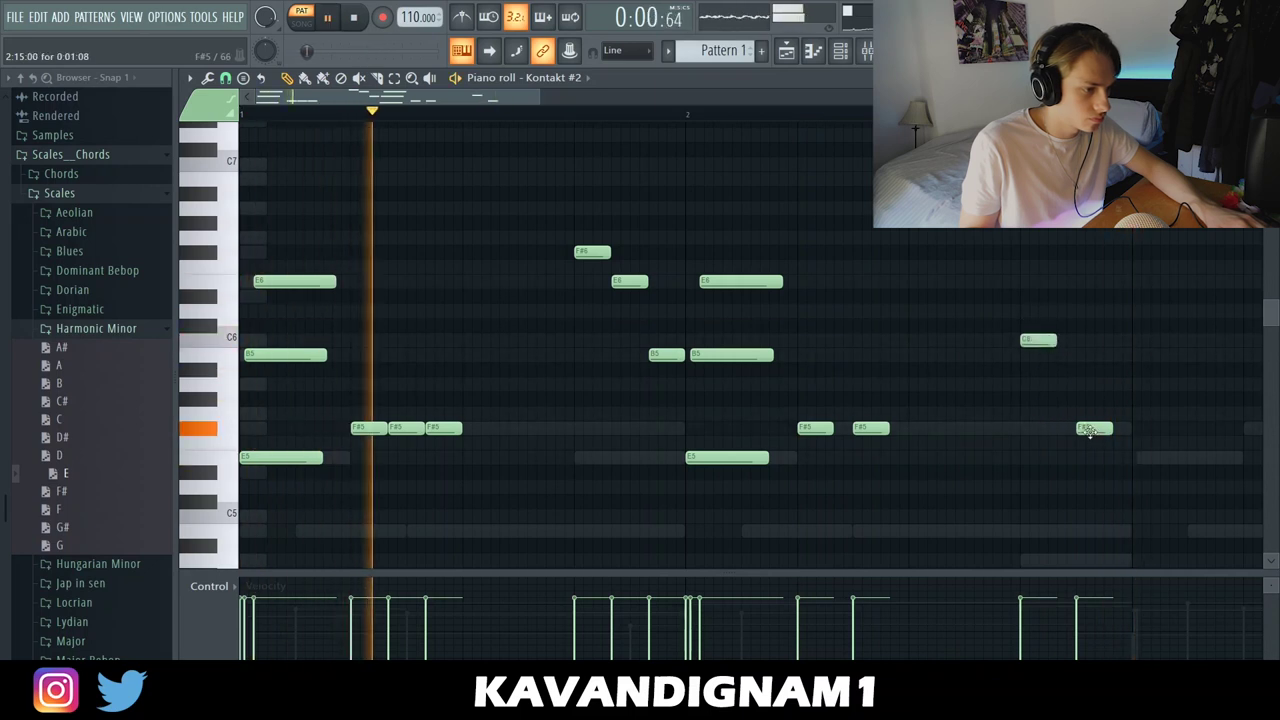
left_click_drag(1098, 428, 1098, 355)
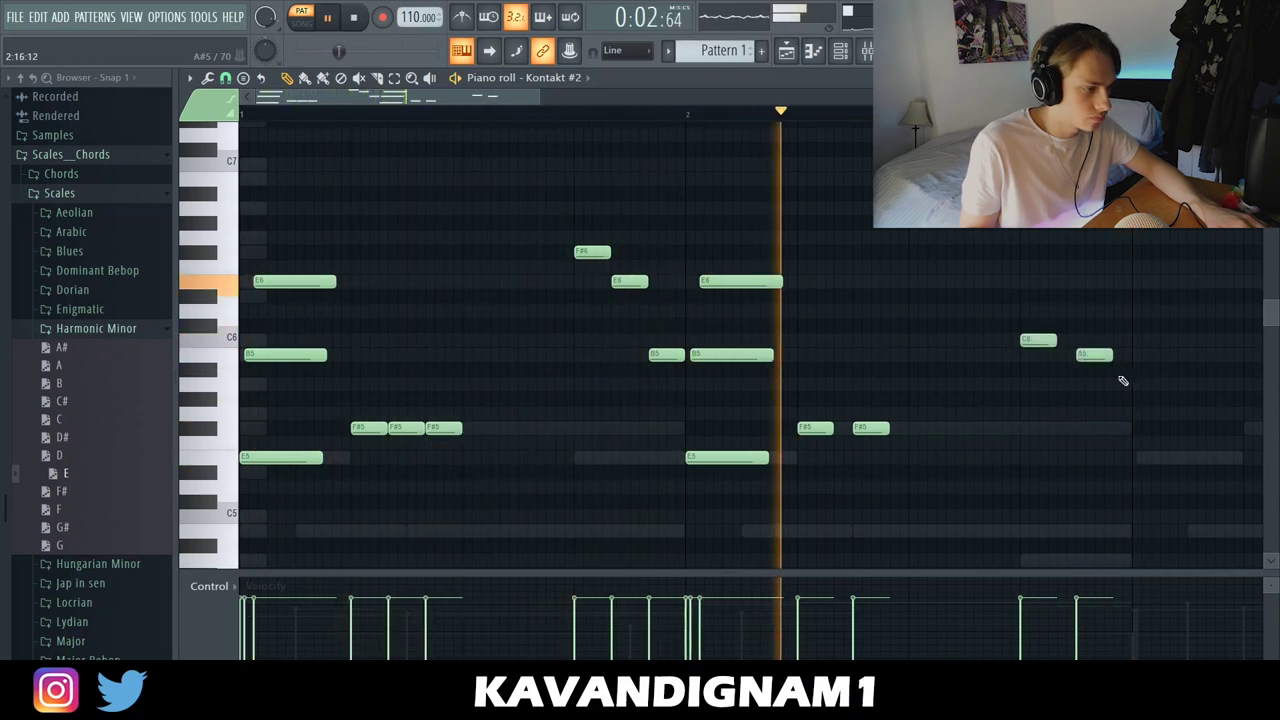
key("space")
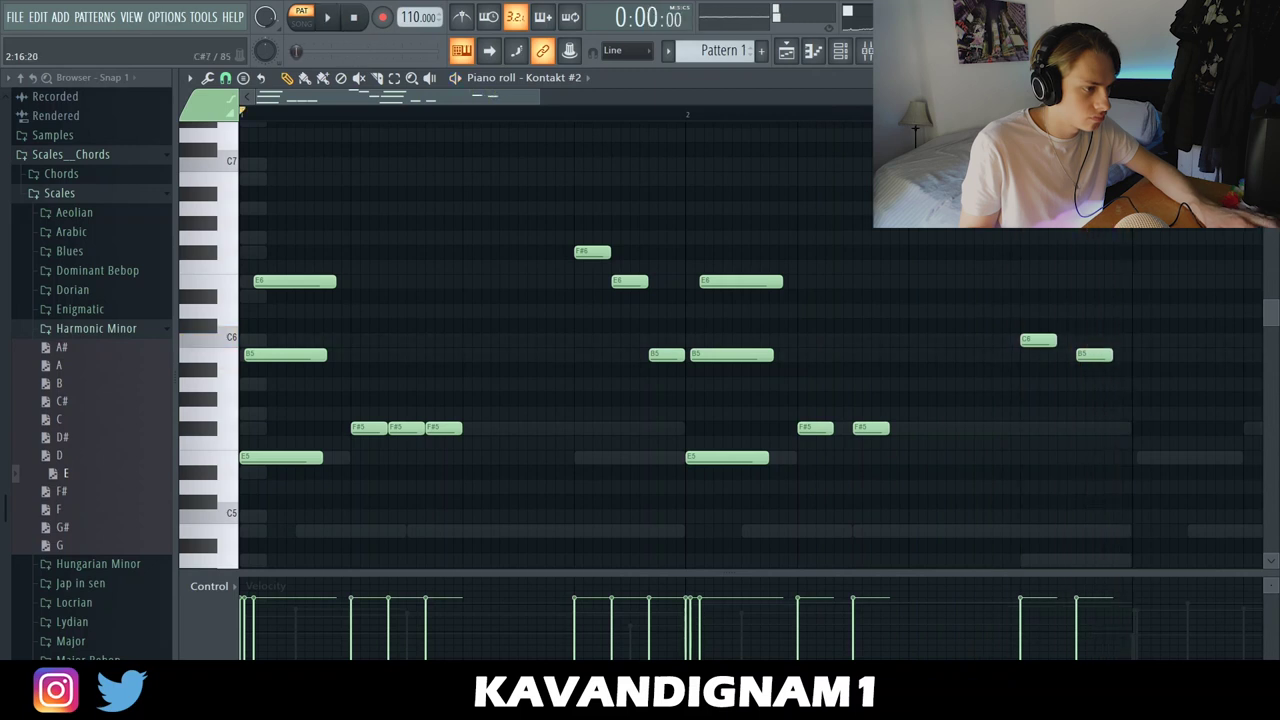
Step: Duplicate the two-bar melody phrase into bars 3 and 4
scroll(757, 343, "down", 3)
scroll(751, 480, "down", 2)
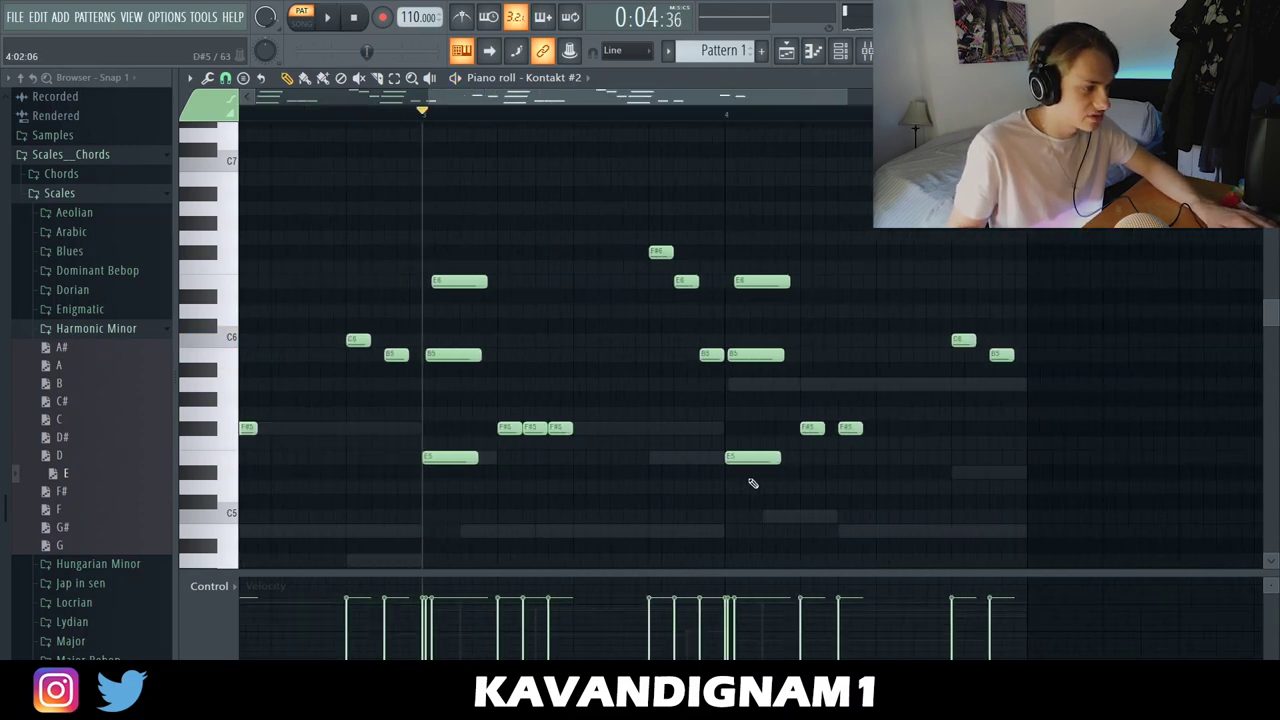
scroll(751, 480, "down", 1)
Step: Revoice bar 4's opening chord to F#4, C5 and A5, and lower its two middle notes to C5 and B4
left_click_drag(757, 330, 757, 220)
key("ctrl+Down")
key("ctrl+d")
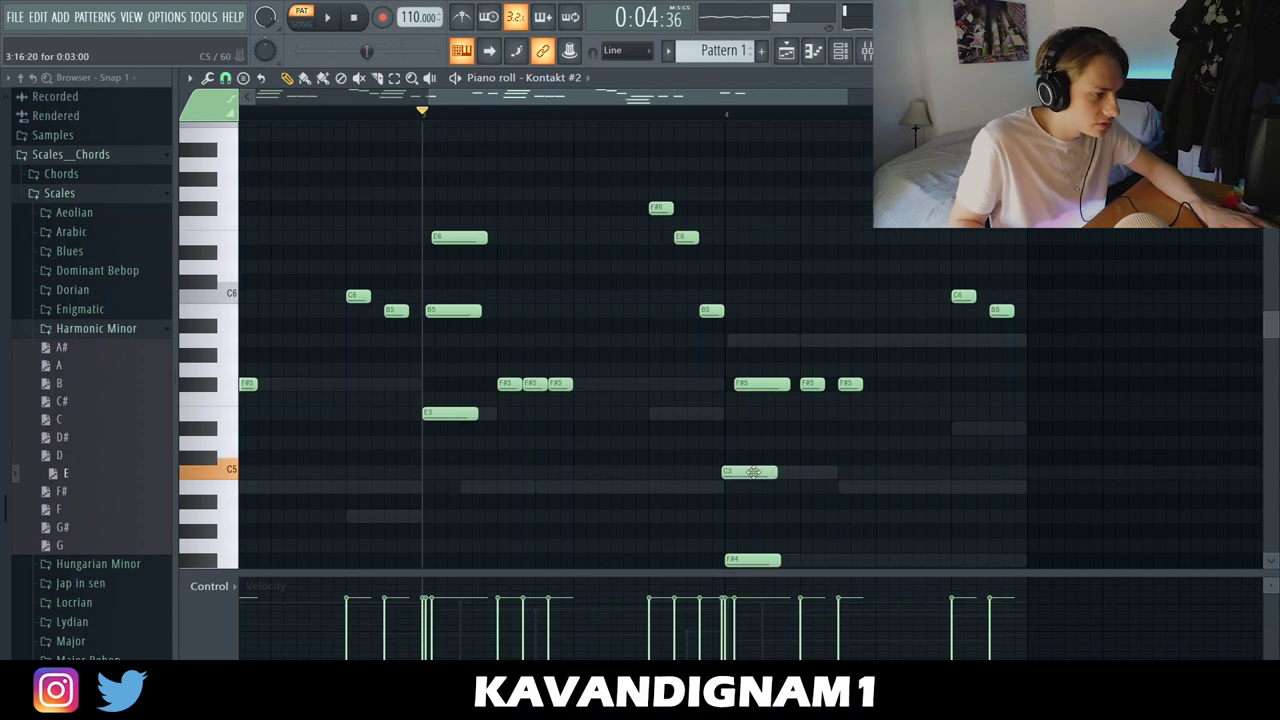
key("space")
scroll(806, 215, "down", 3)
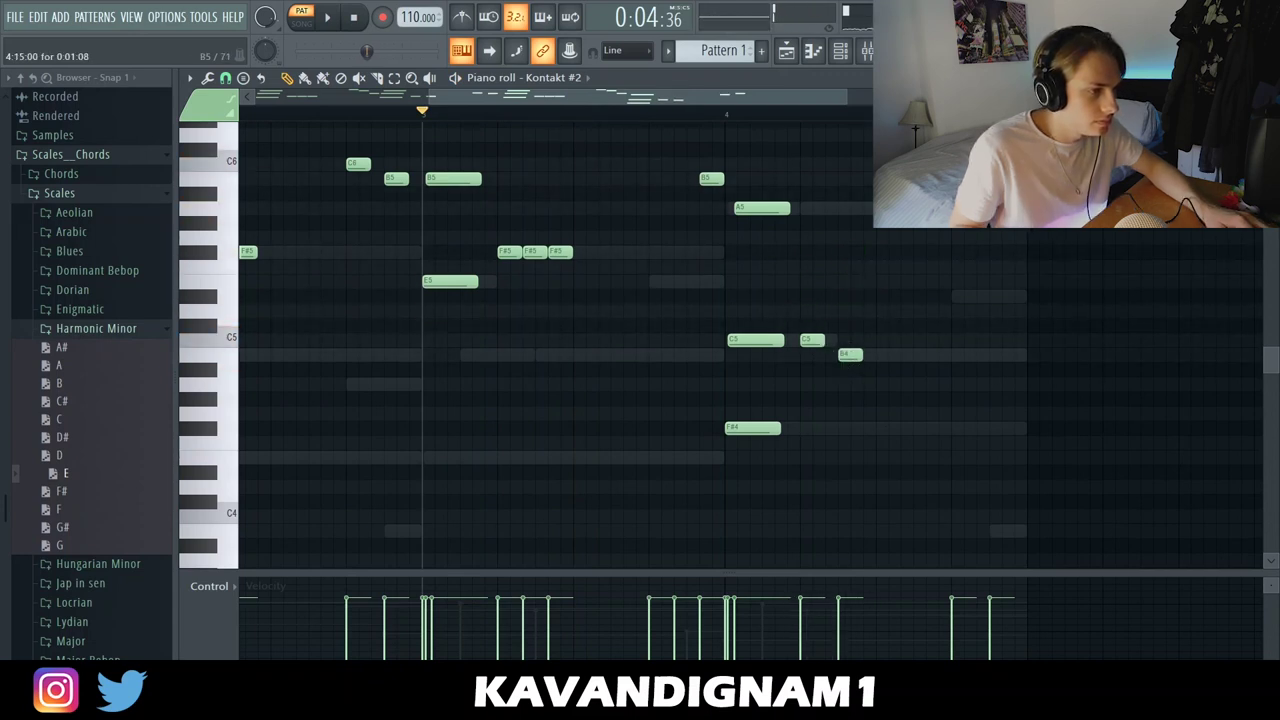
key("space")
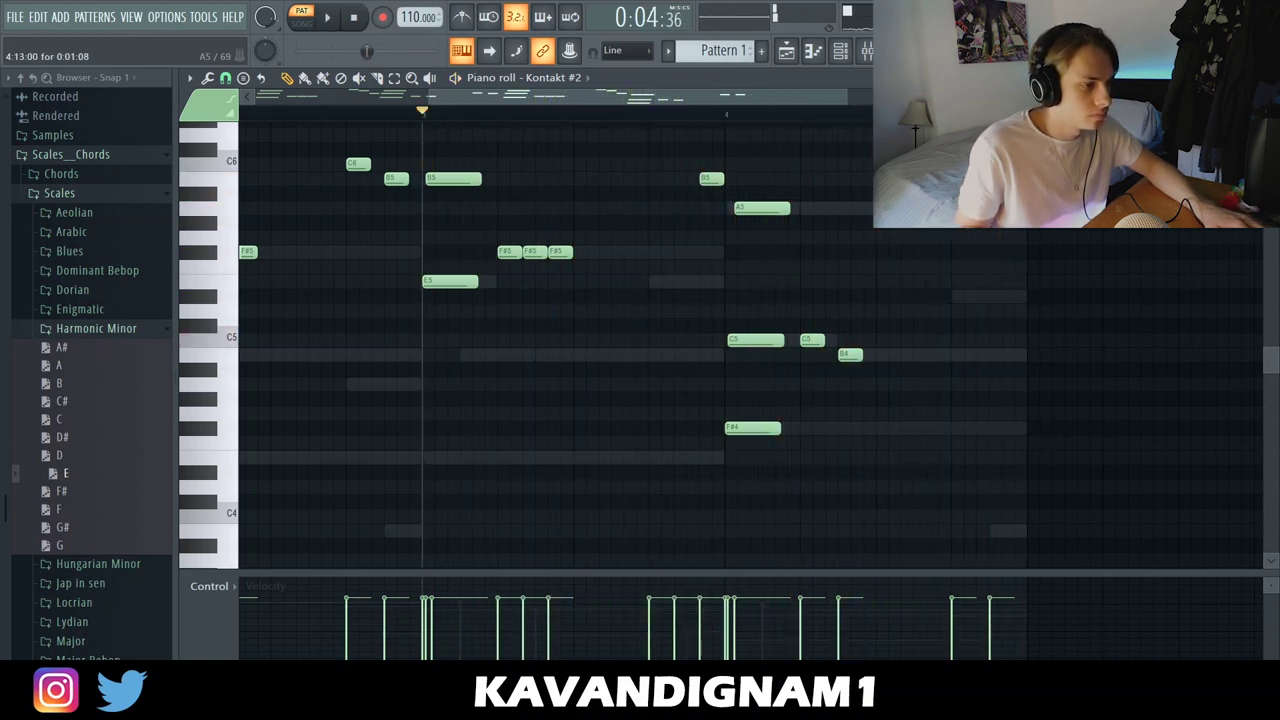
Step: Lower bar 4's closing notes to D#5 and B4, and raise all of bar 4's notes by an octave
left_click_drag(967, 300, 960, 298)
key("space")
left_click(1001, 356)
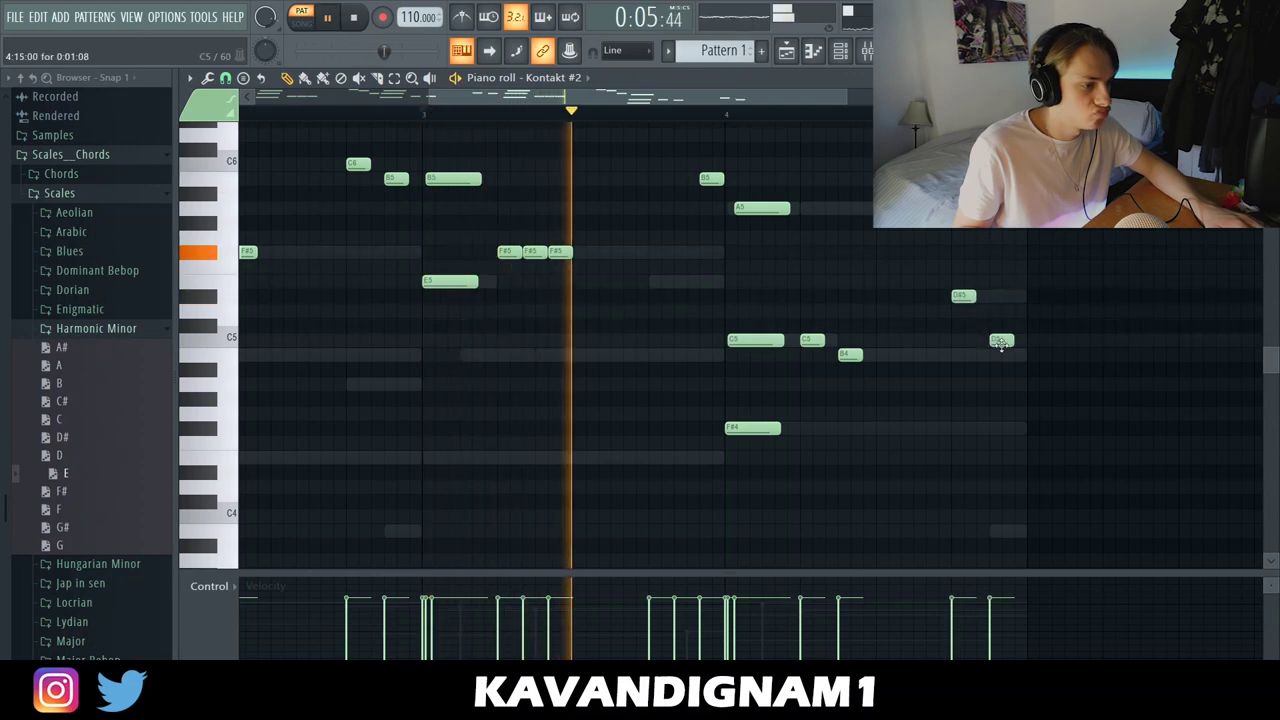
left_click_drag(1105, 490, 754, 185)
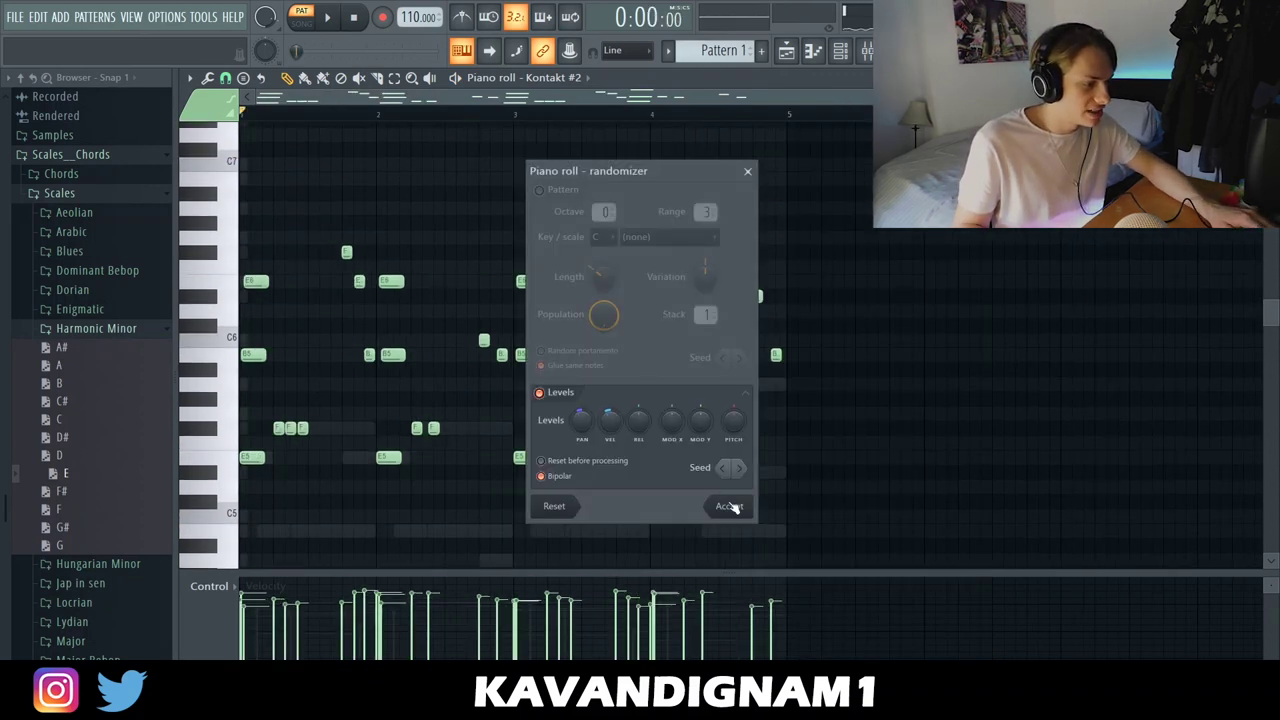
Step: Apply the bipolar Levels randomizer to the melody's notes, varying their pan and velocity
left_click(729, 506)
key("alt+s")
left_click(737, 420)
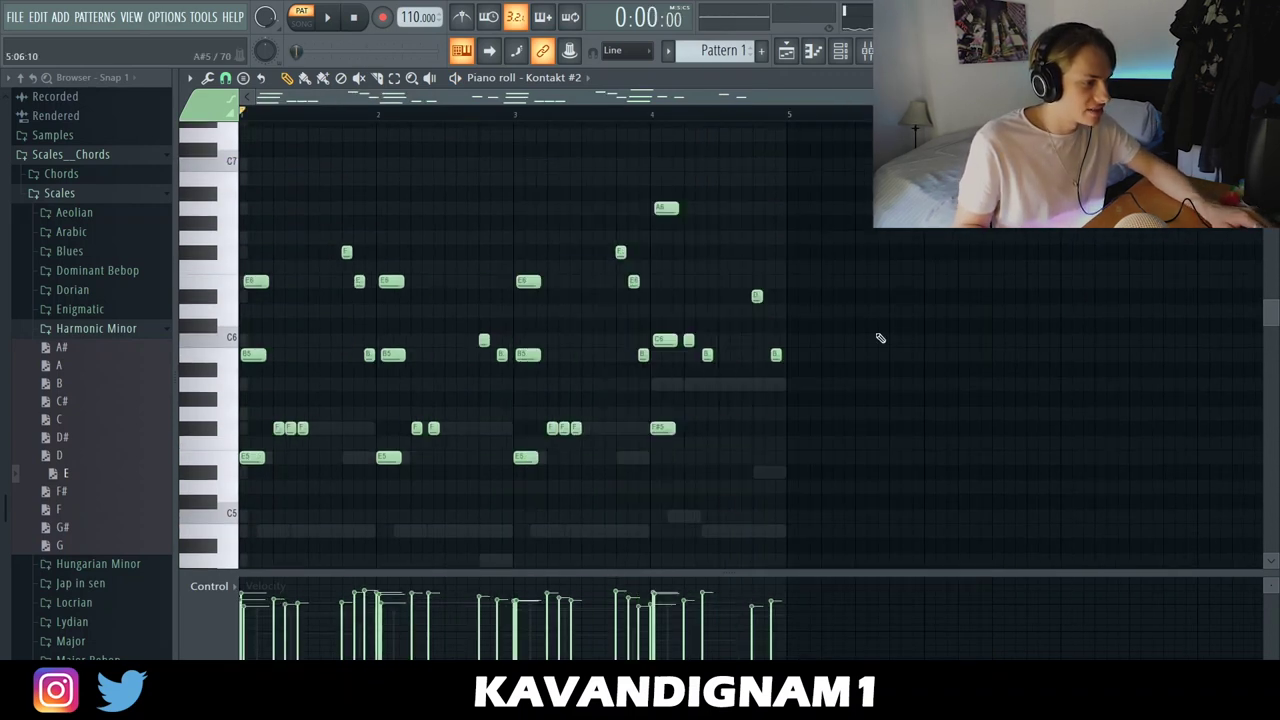
Step: Copy the entire melody into a new Omnisphere channel and move that channel above Sampler
scroll(760, 128, "up", 2)
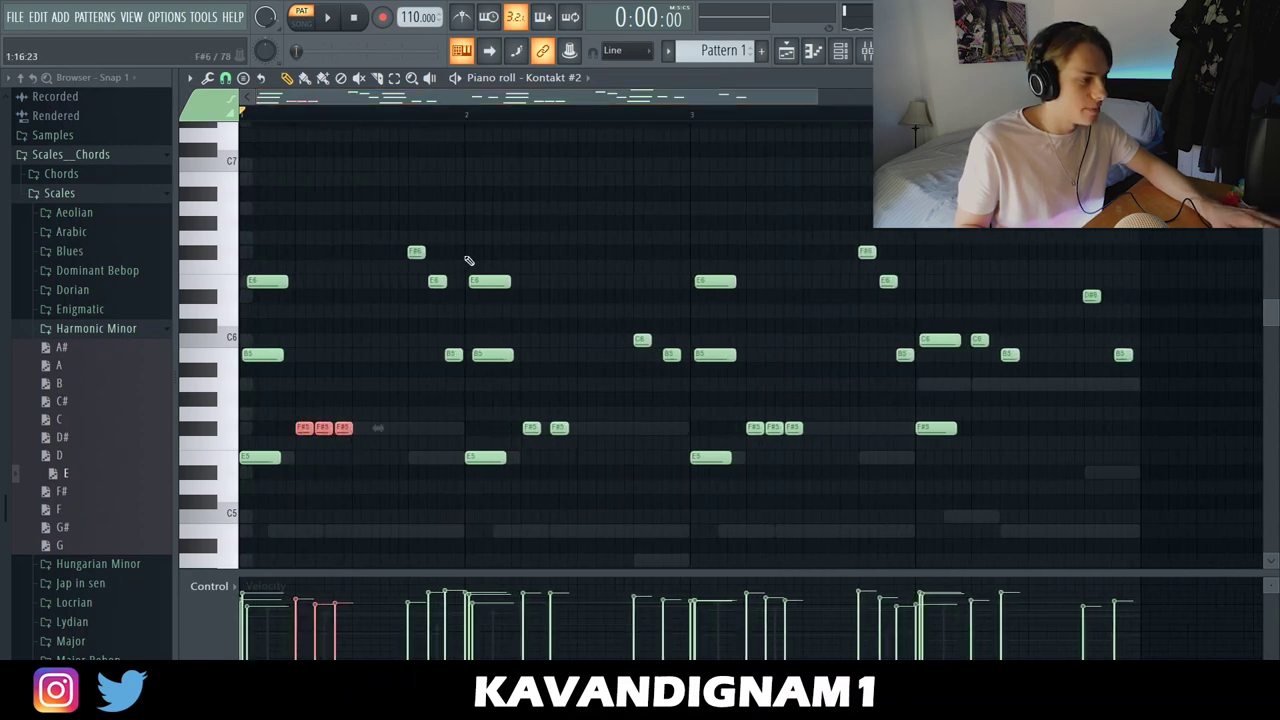
left_click(362, 284)
key("space")
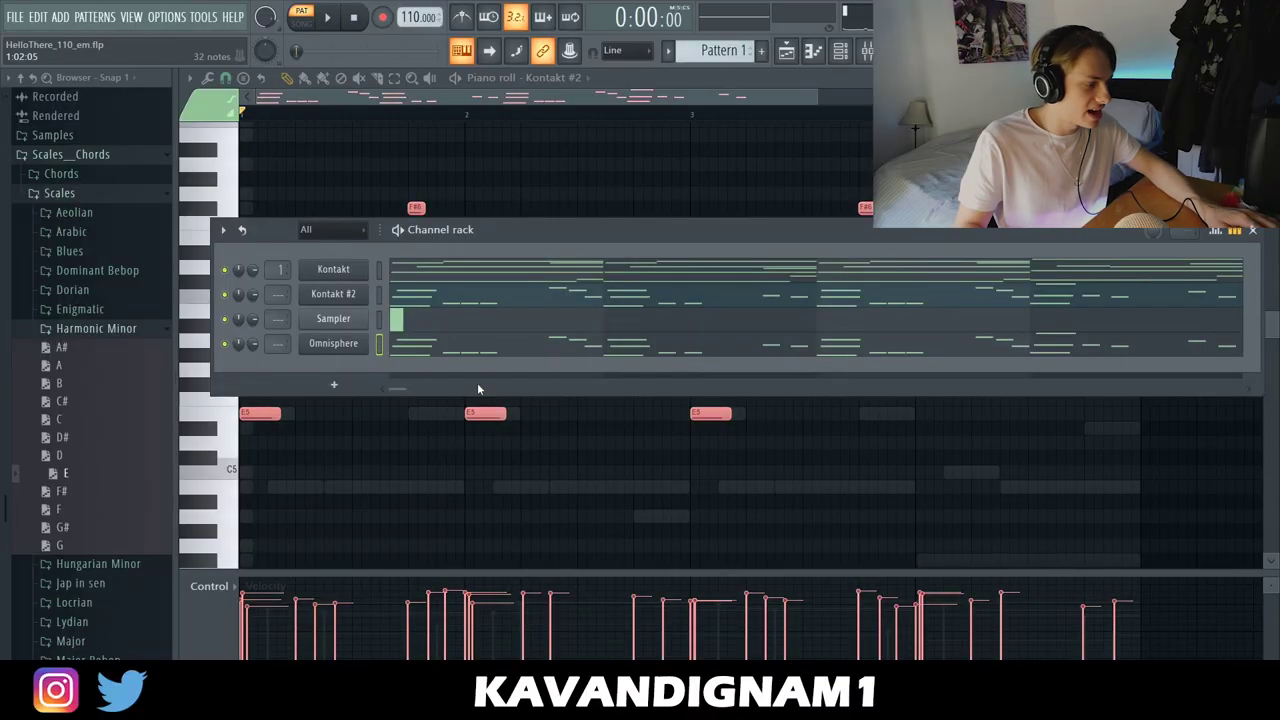
key("alt+Up")
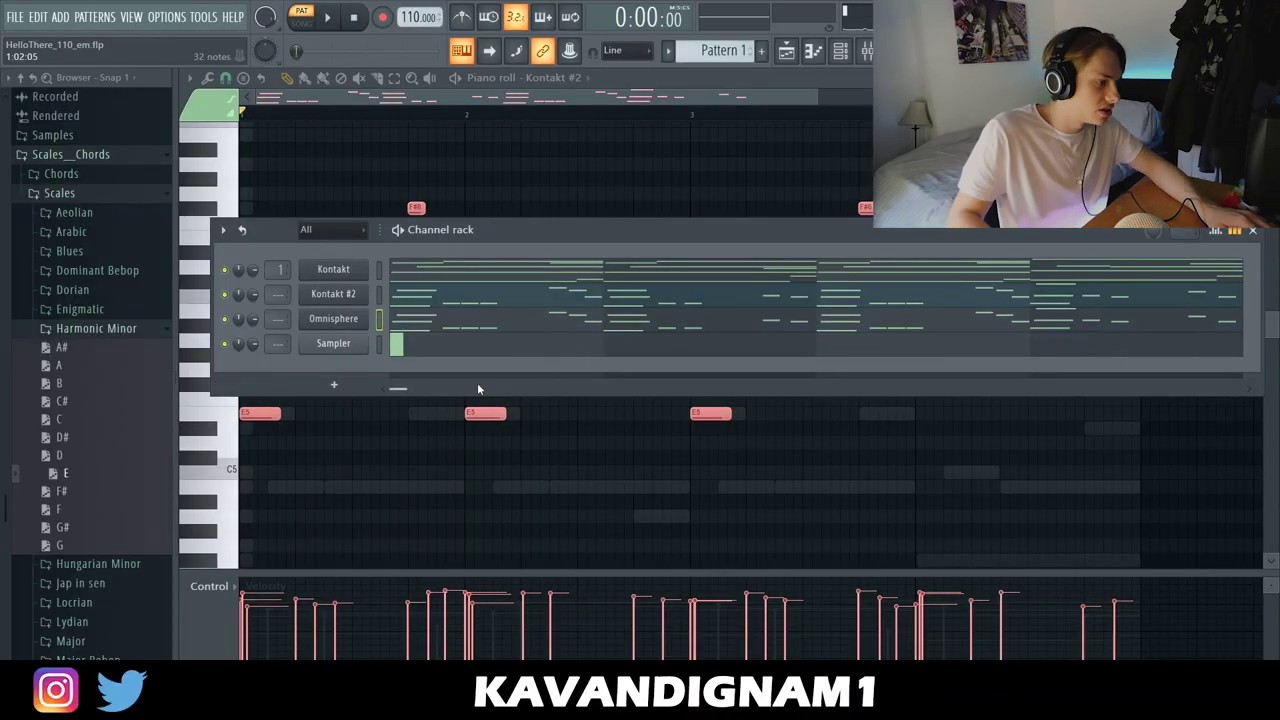
Step: Keep only the opening chord of each bar in the Omnisphere part and raise these chords by an octave
key("F7")
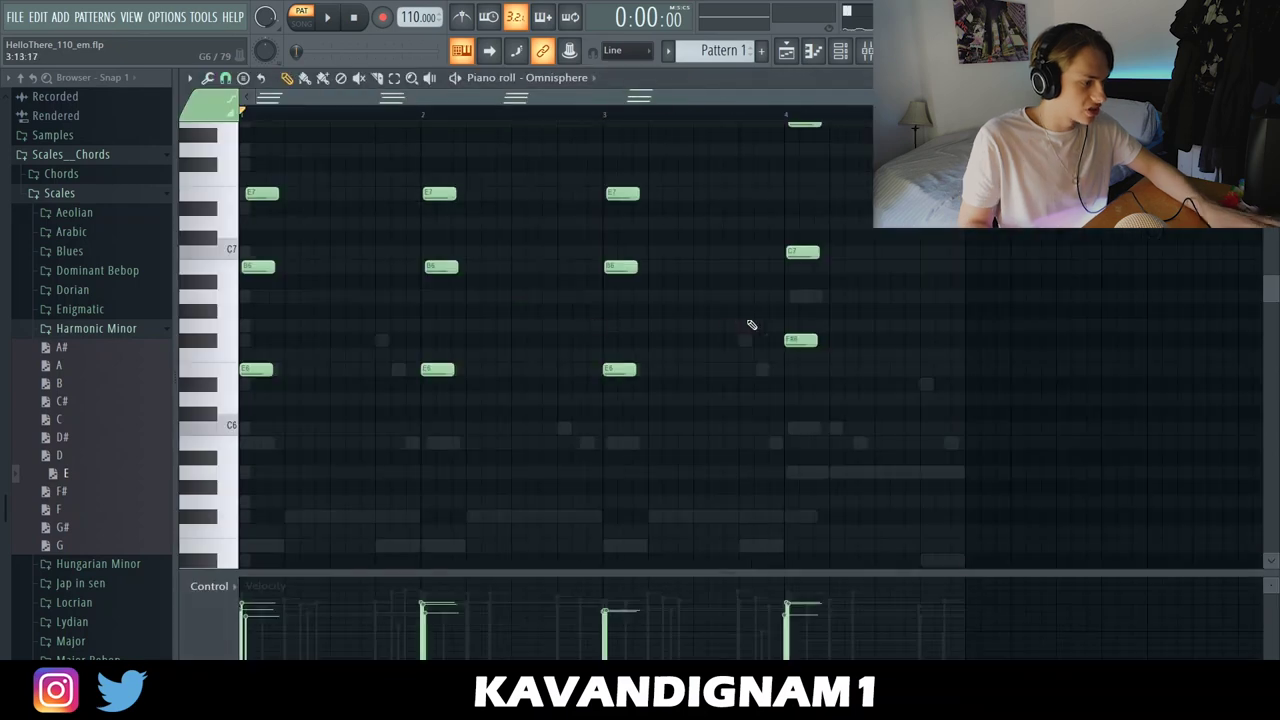
key("ctrl+a")
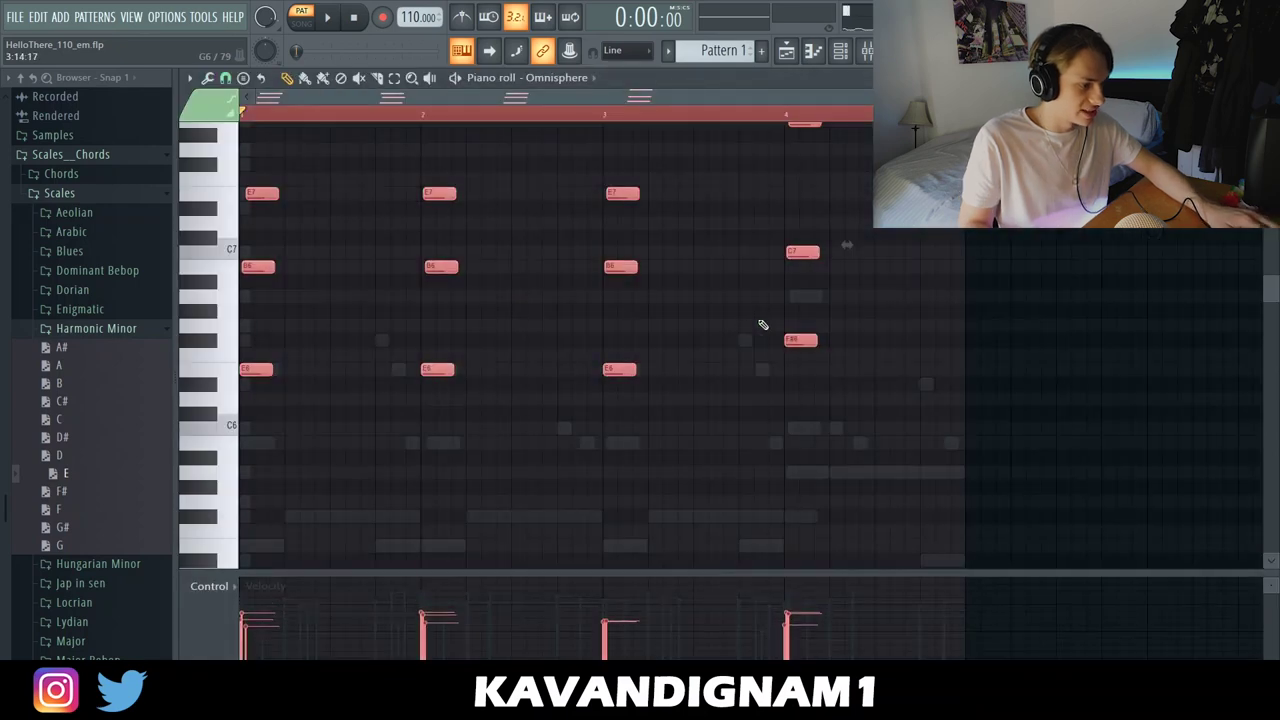
left_click(763, 325)
key("space")
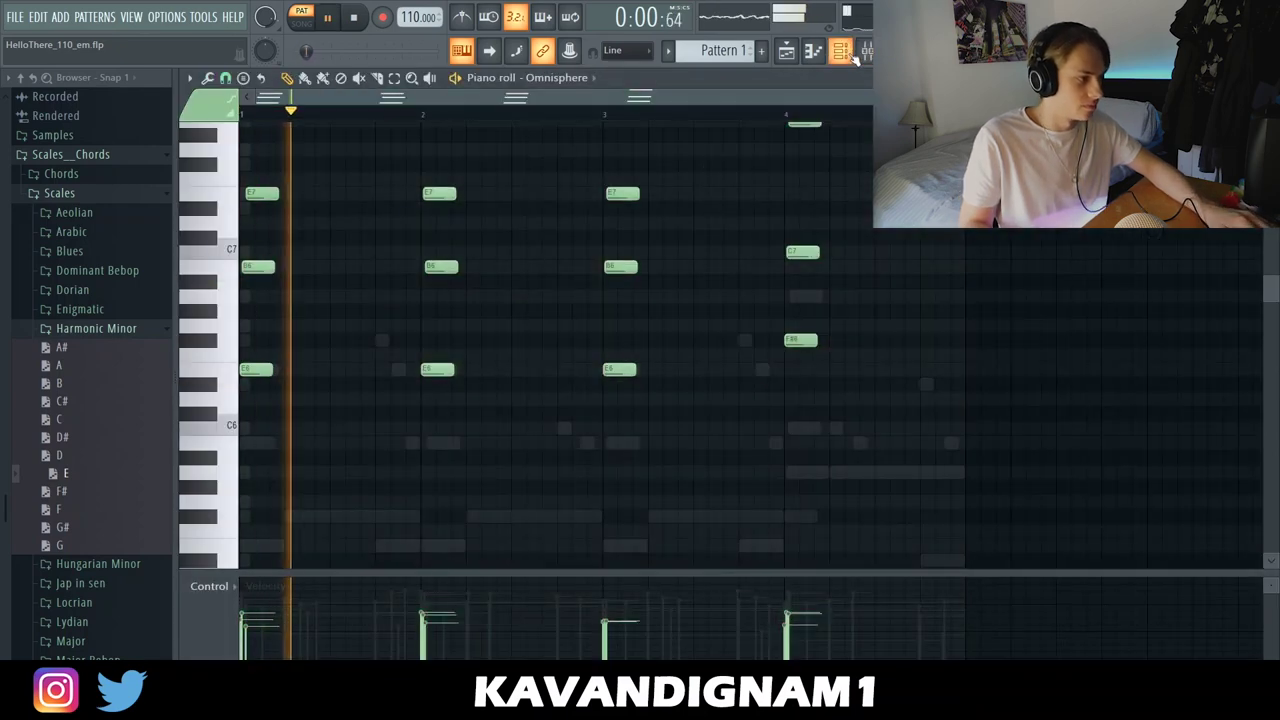
Step: Set the Omnisphere channel's volume to 66%
key("F6")
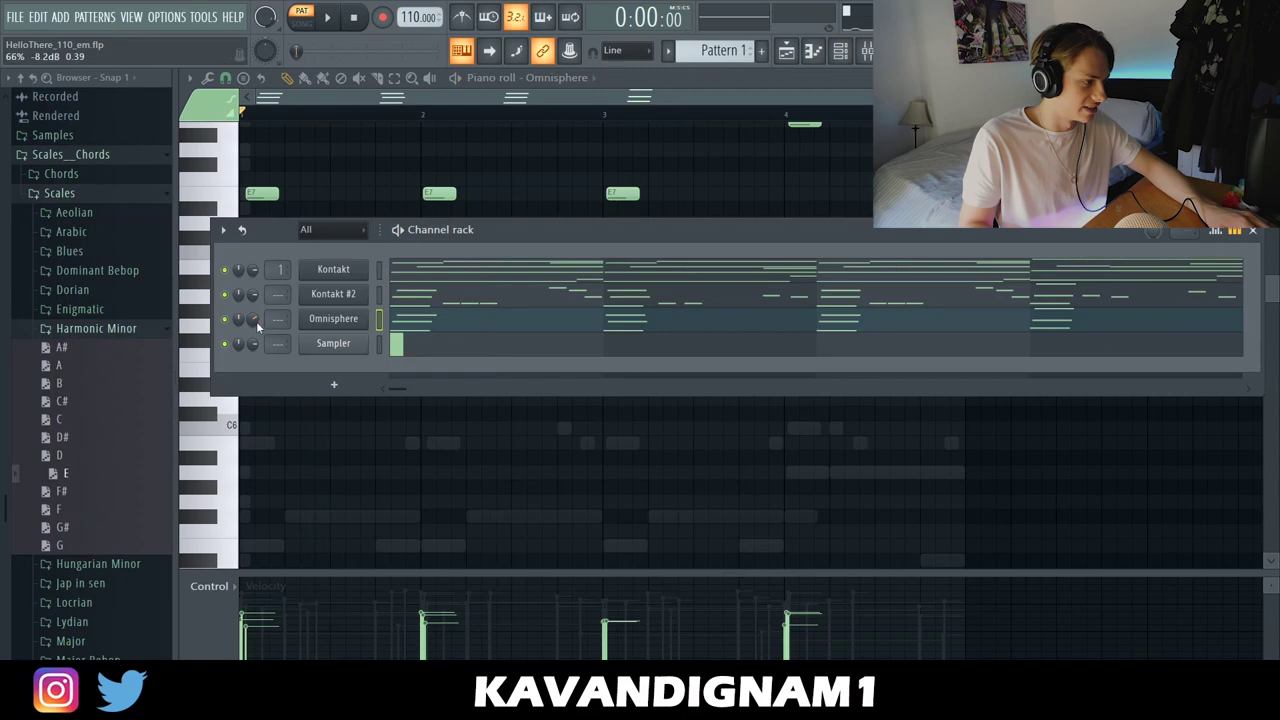
left_click(15, 17)
left_click(30, 89)
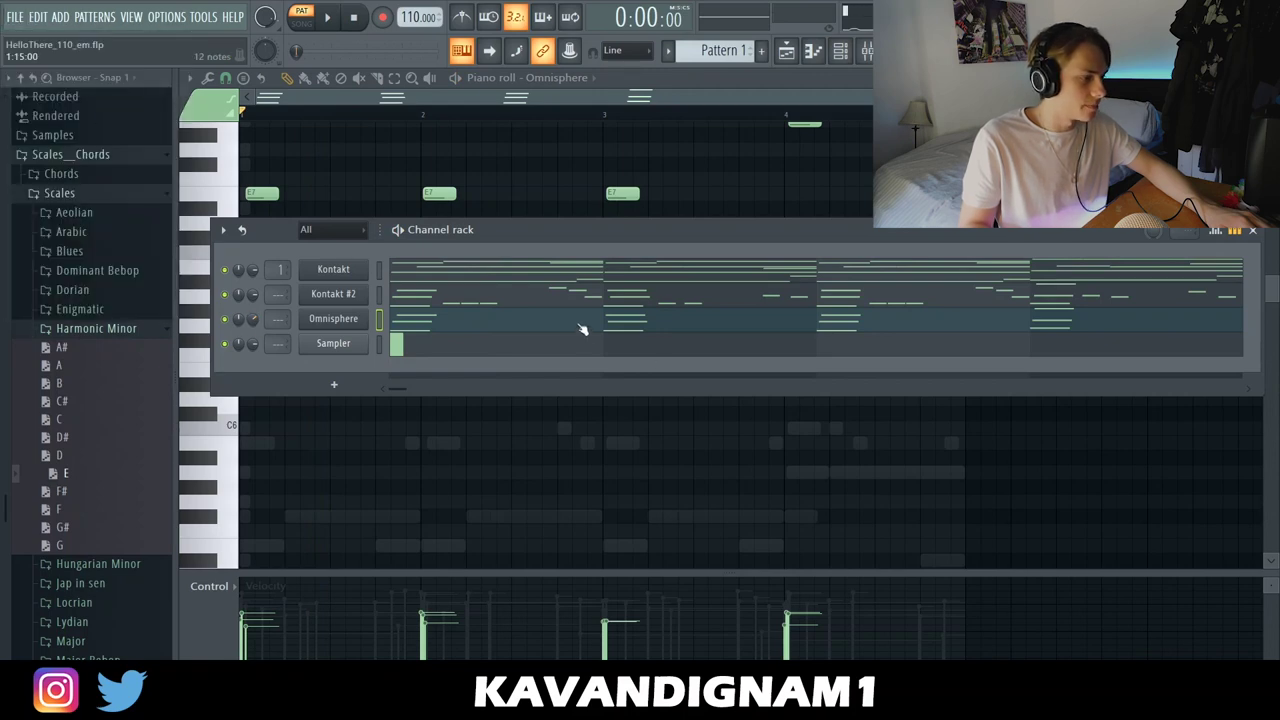
Step: Play the pattern and nudge the E7 of bar 2's Omnisphere chord slightly later
key("F6")
key("space")
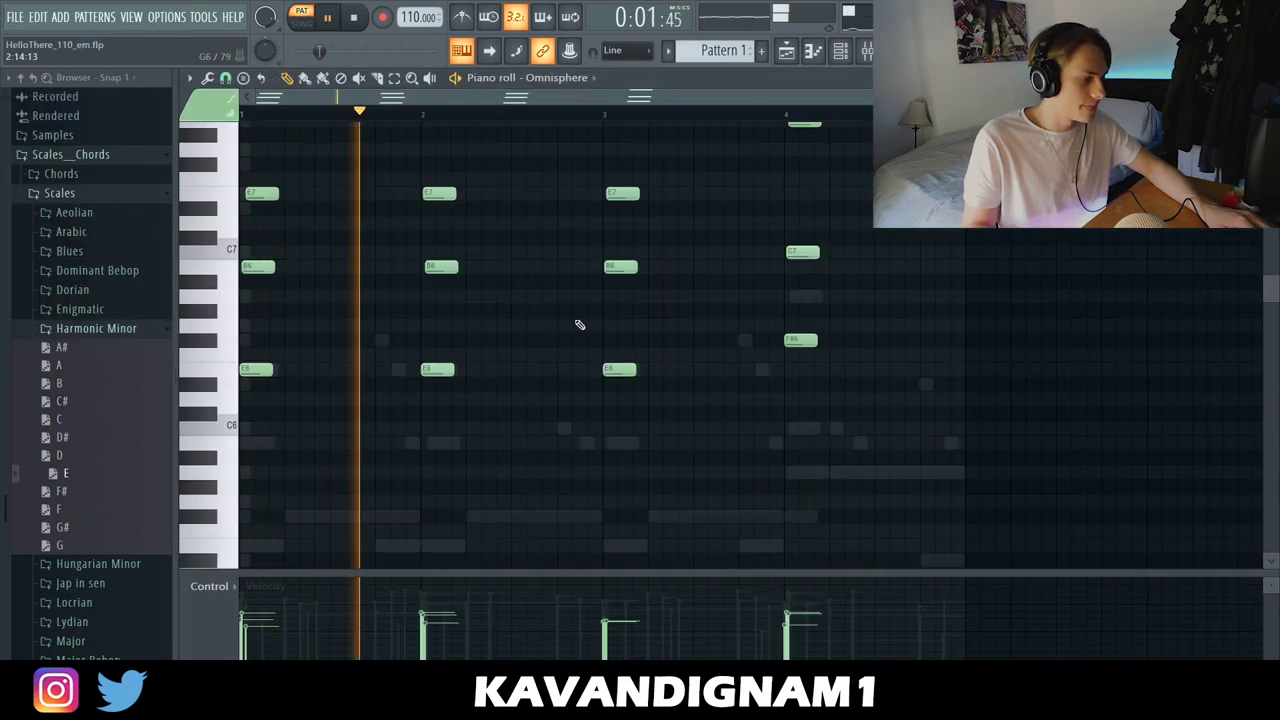
left_click_drag(446, 193, 450, 193)
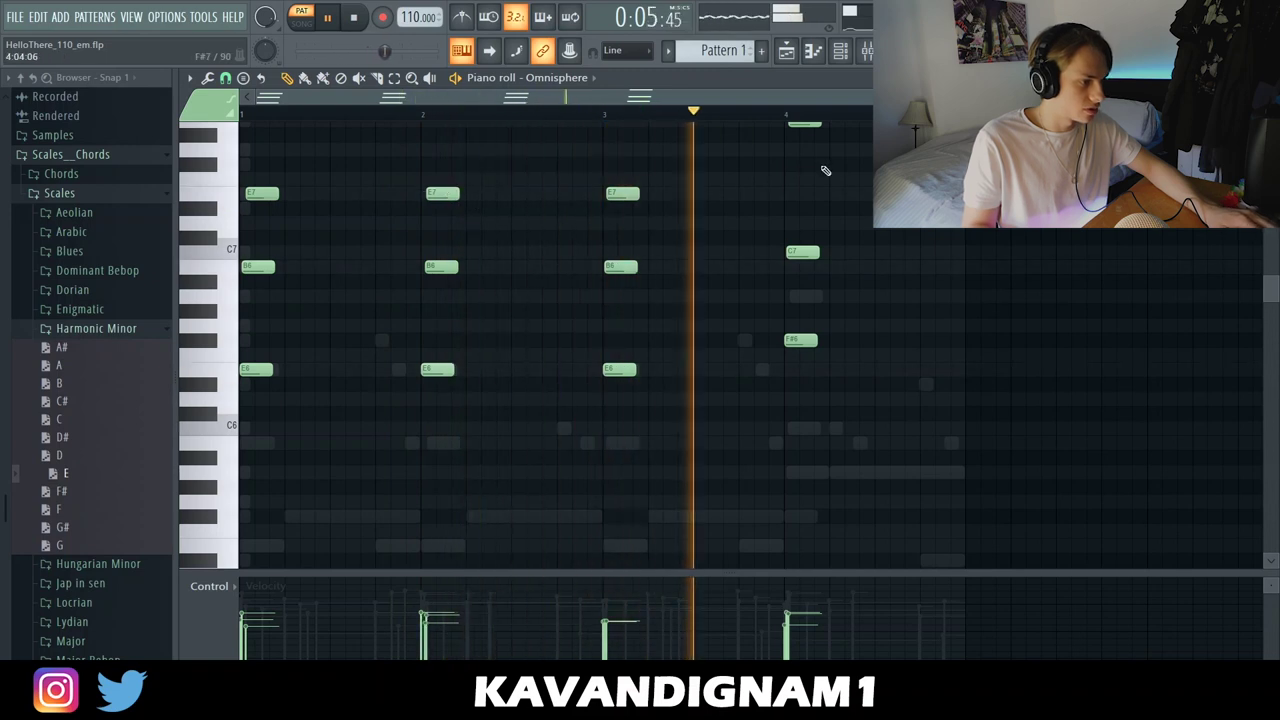
scroll(825, 172, "up", 1)
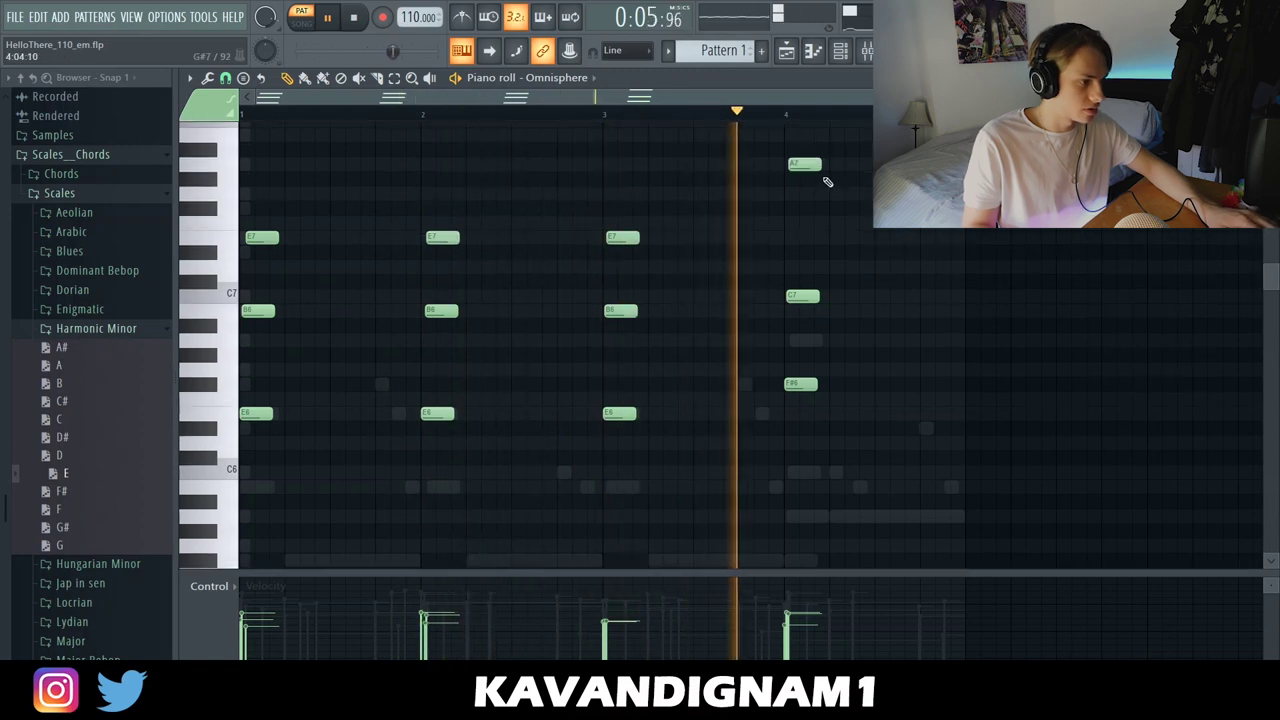
Step: Save the project and add another Kontakt channel loaded with EXHALE.nki in Slices mode, set to Em
left_click(840, 51)
key("ctrl+s")
key("space")
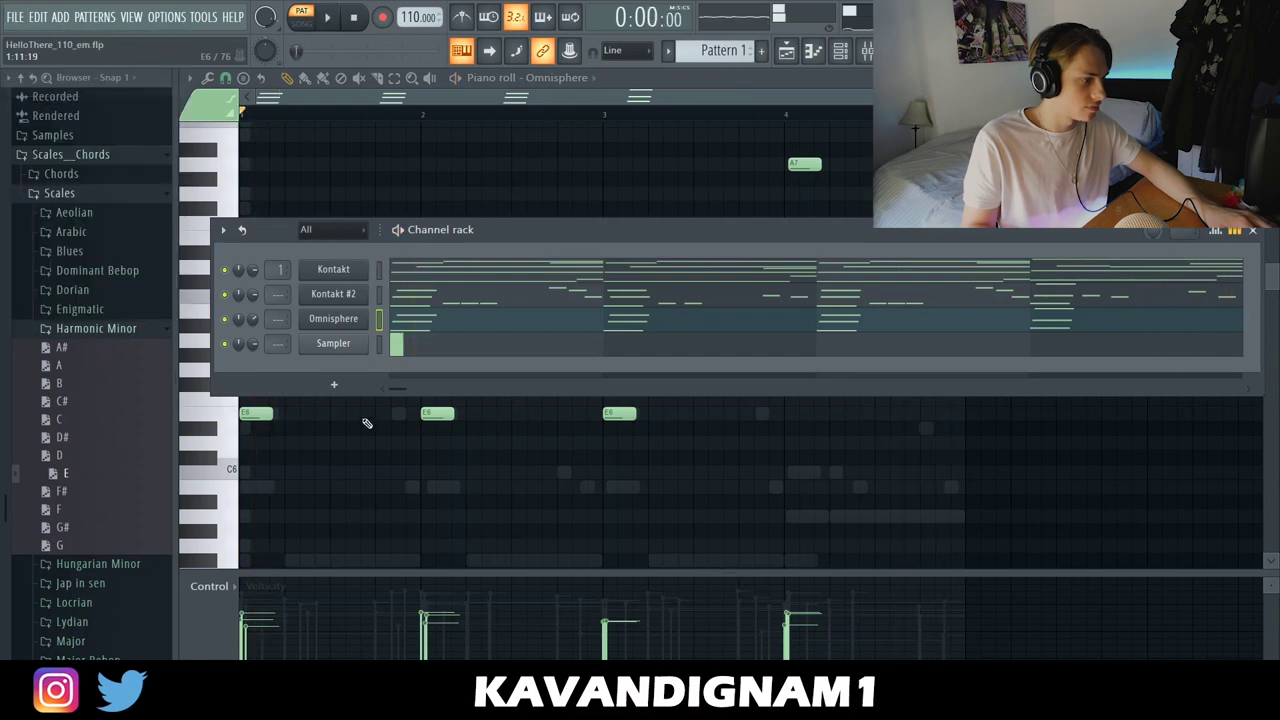
left_click(333, 385)
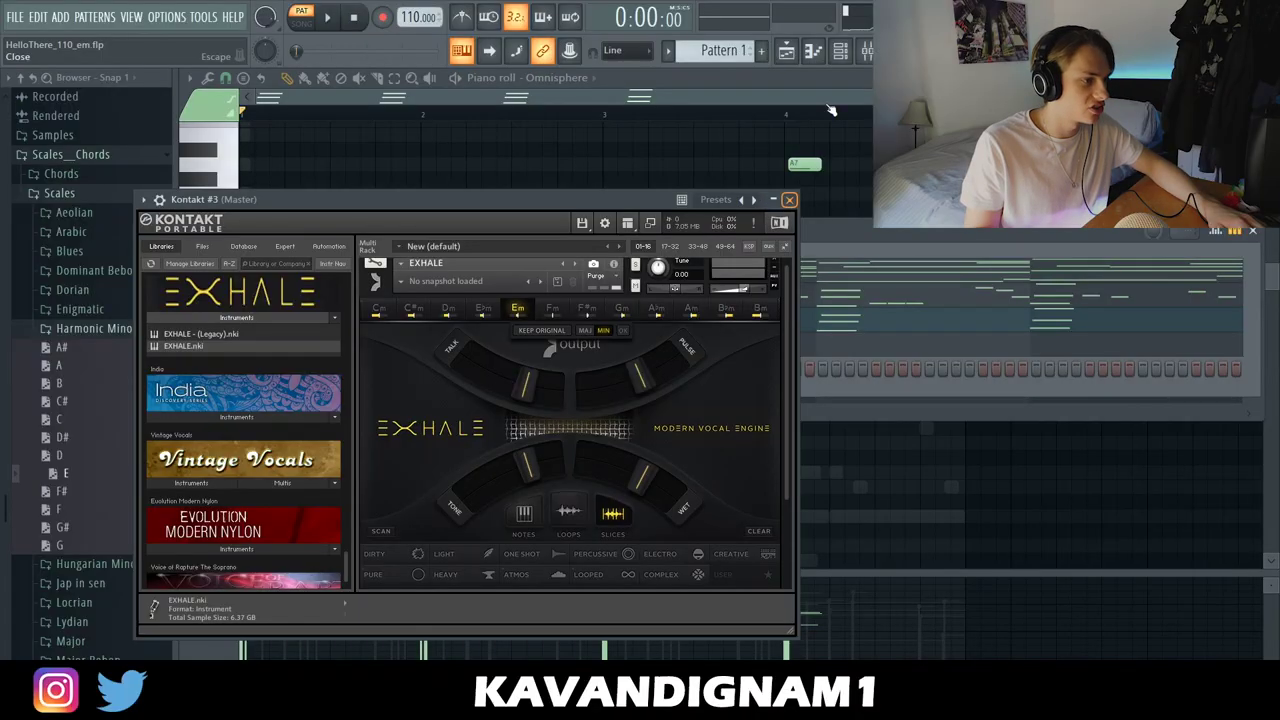
left_click(806, 51)
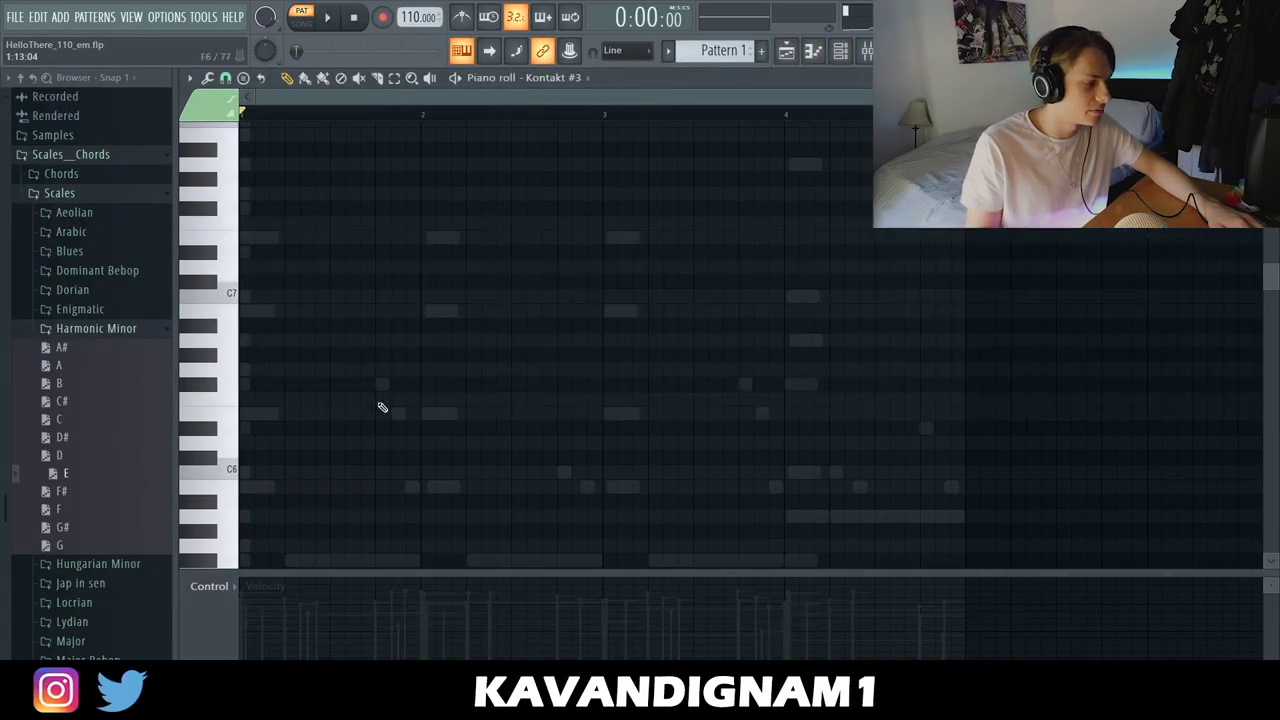
Step: Place an A4 vocal slice near the start of the EXHALE part and move it to the end of bar 1
scroll(253, 345, "down", 4)
scroll(374, 400, "down", 3)
key("space")
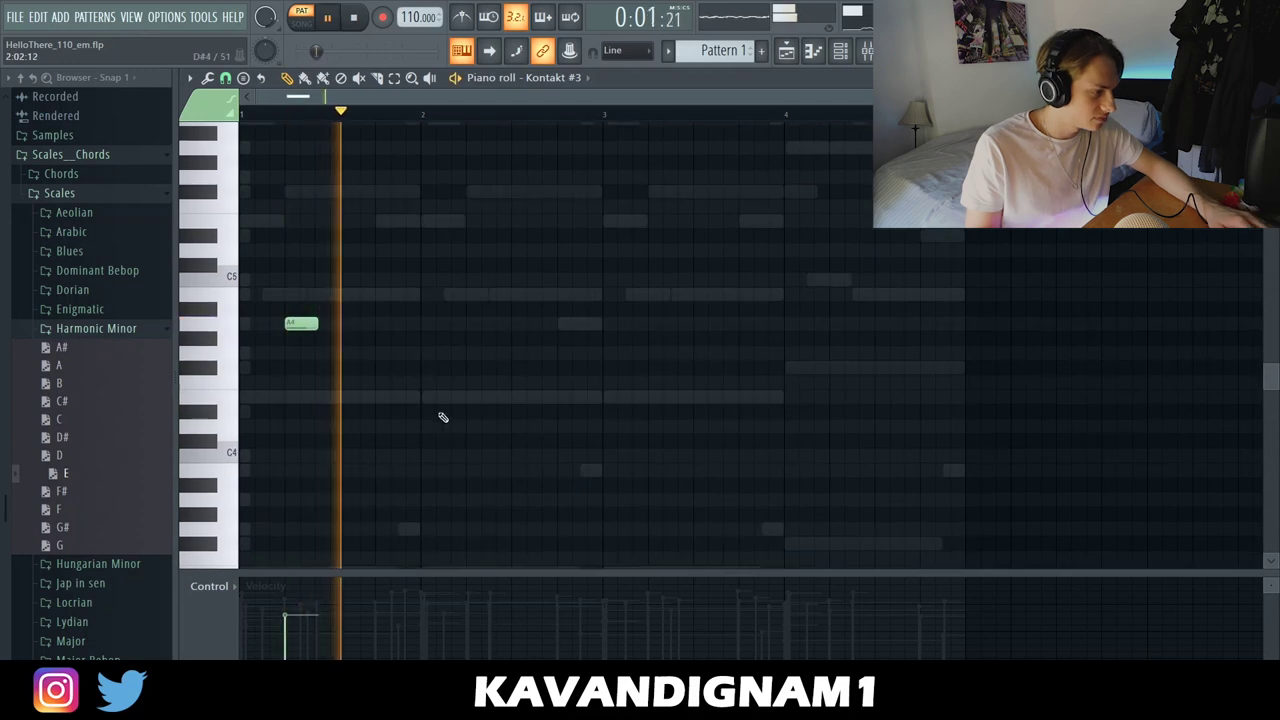
left_click_drag(296, 326, 383, 326)
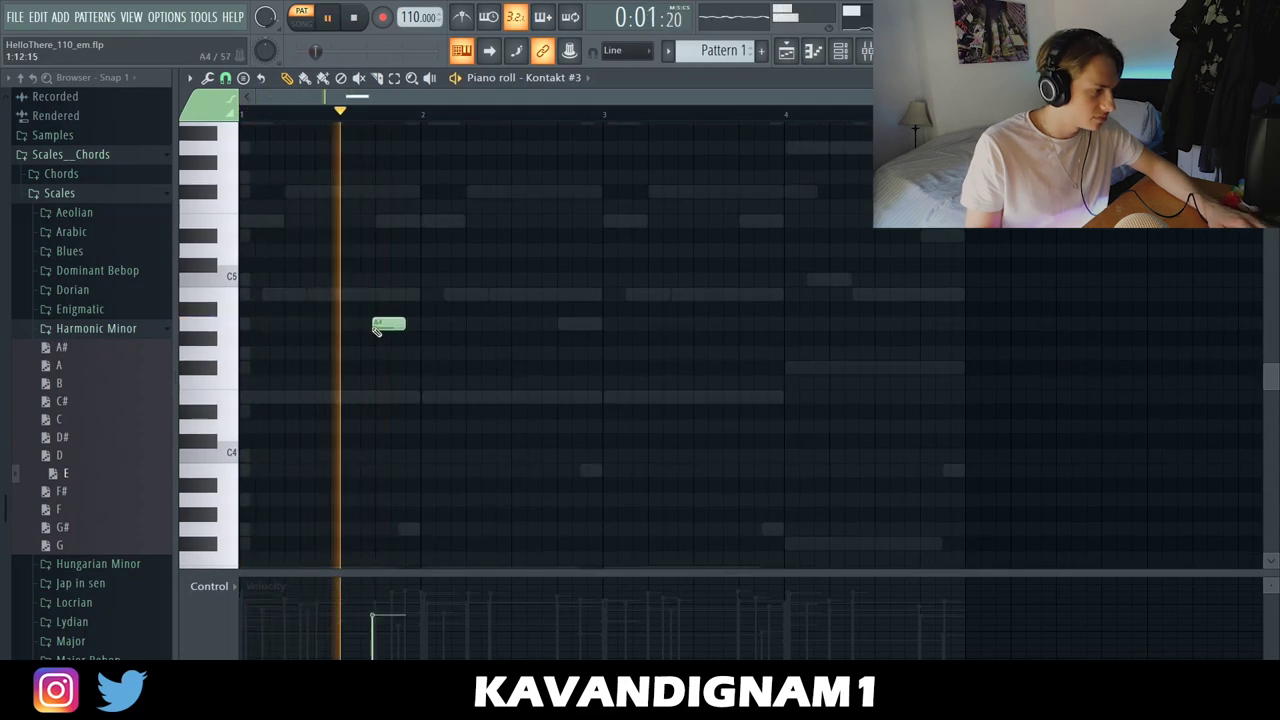
Step: Add an F#4 vocal slice at 2:05 and align the A4 slice to 1:13 during playback
left_click(465, 398)
key("space")
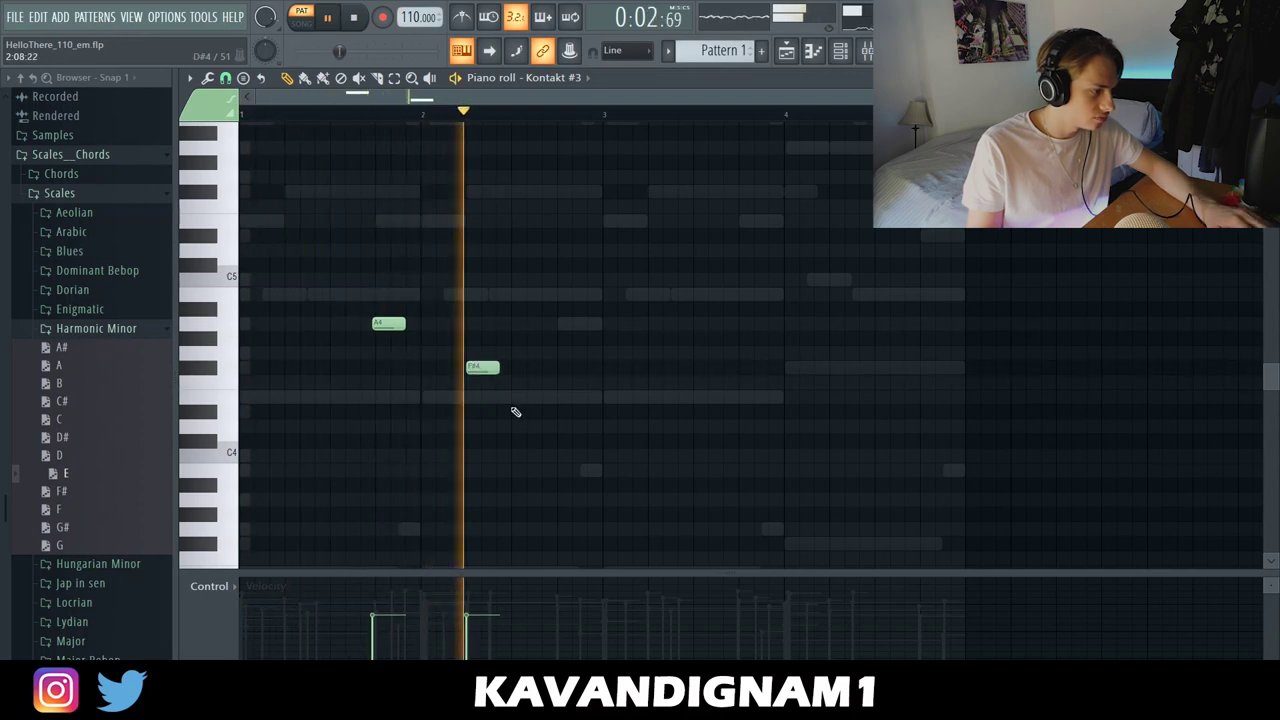
scroll(374, 351, "up", 3)
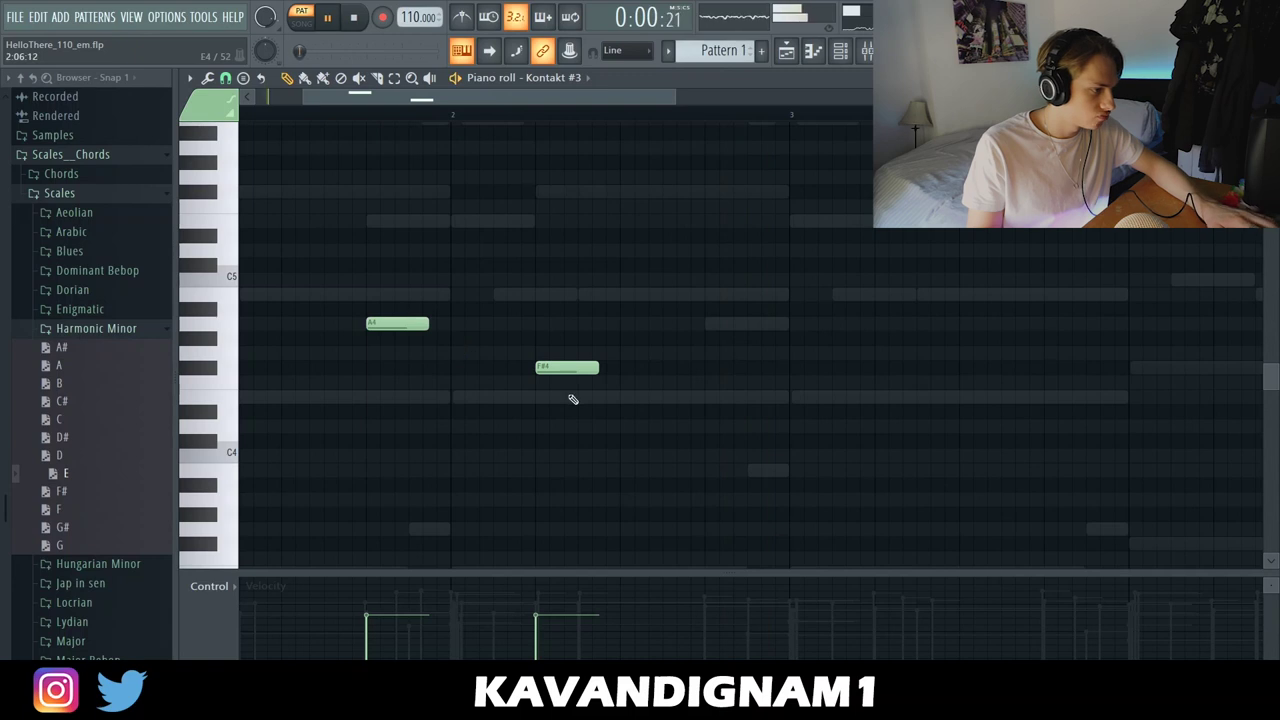
scroll(573, 399, "down", 3)
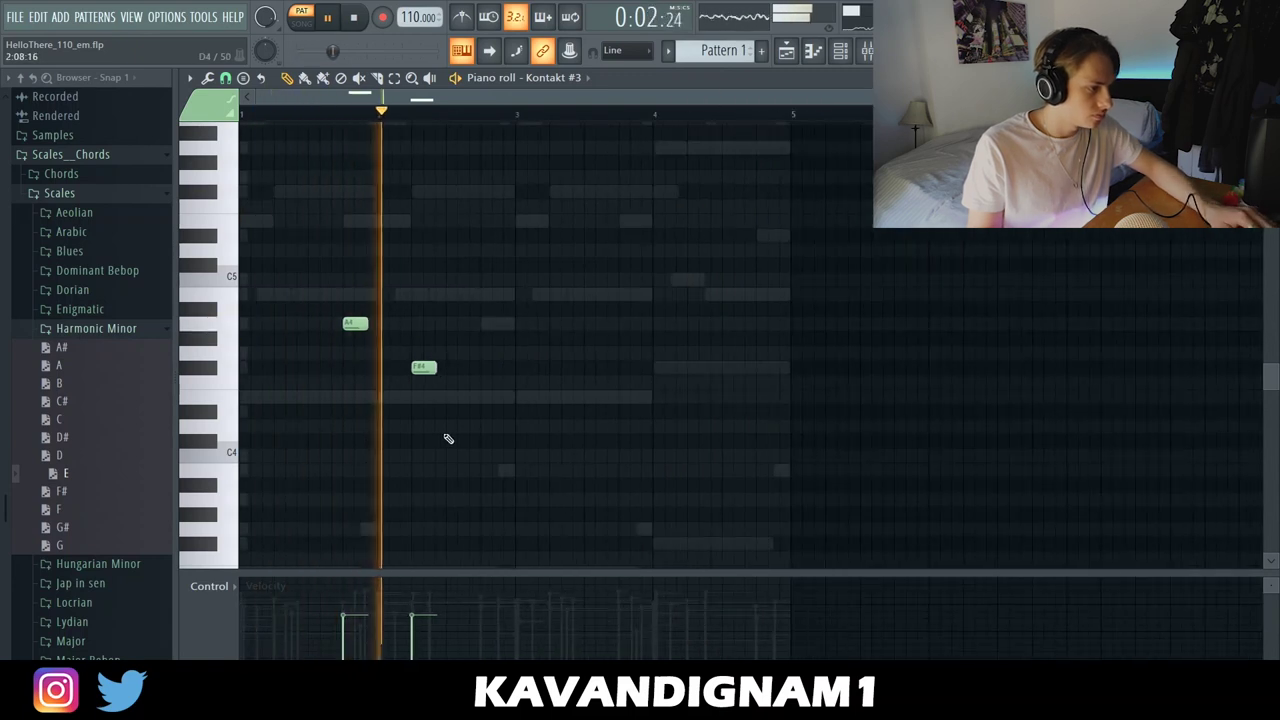
Step: Repeat the two vocal slices in bars 3 and 4, and randomize the velocities of all four notes
key("ctrl+a")
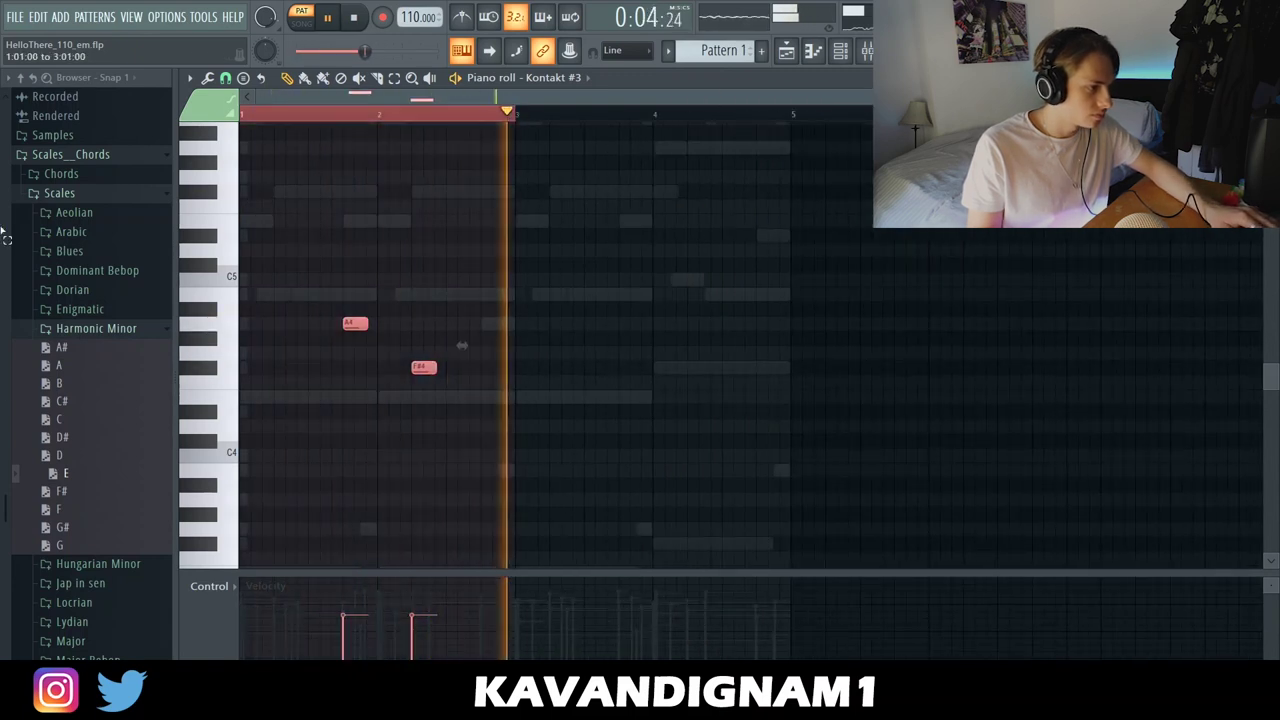
key("ctrl+b")
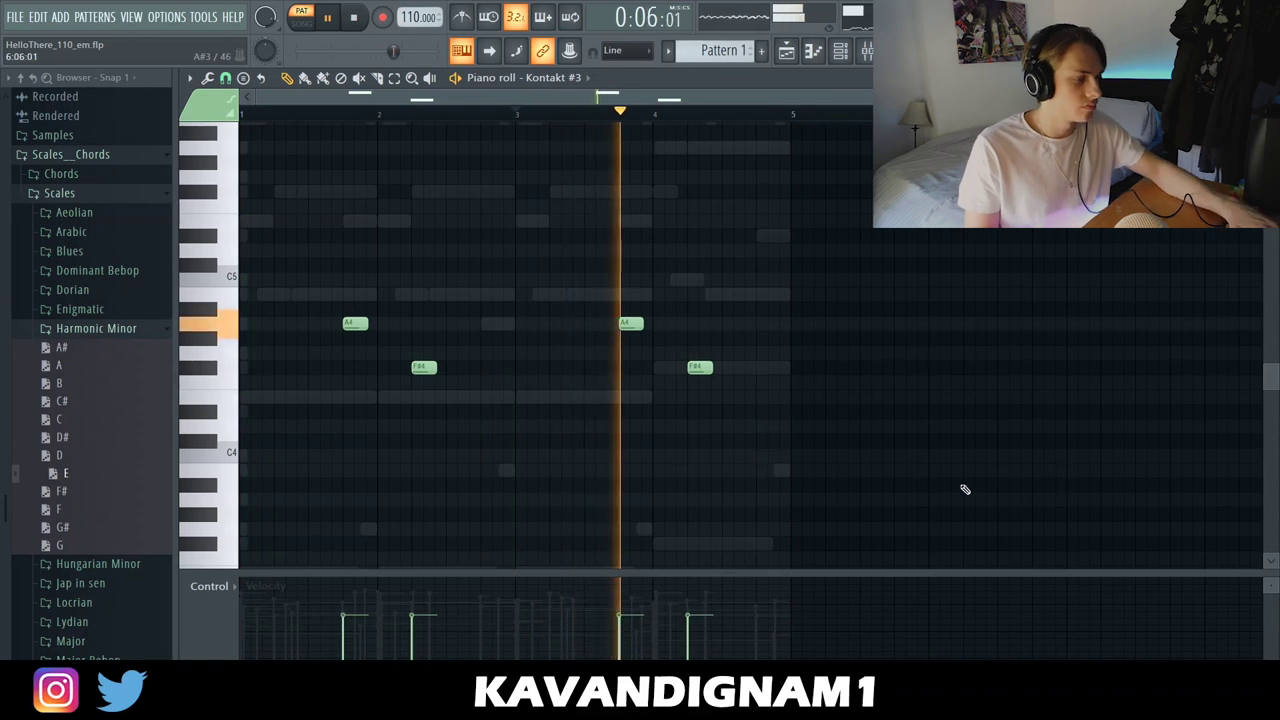
key("alt+r")
left_click(727, 506)
key("space")
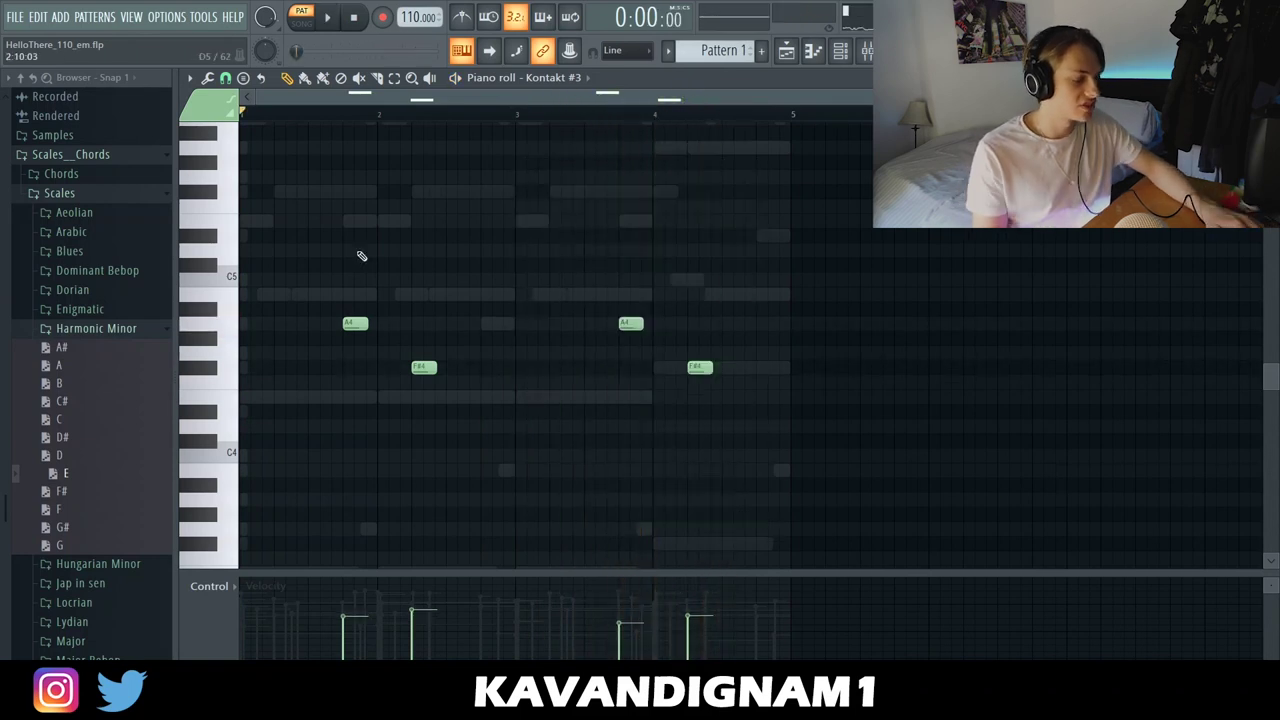
Step: Play the layered pattern and add a Repro-5 instrument channel
left_click_drag(979, 413, 929, 347)
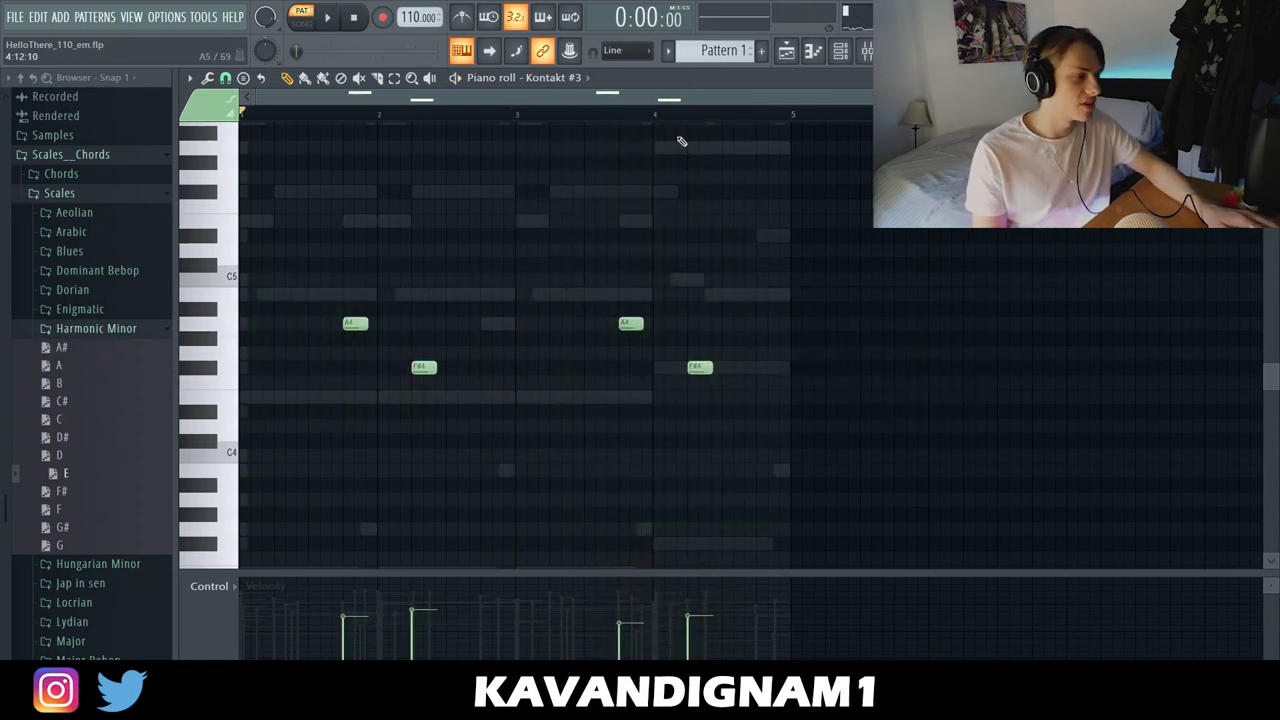
key("space")
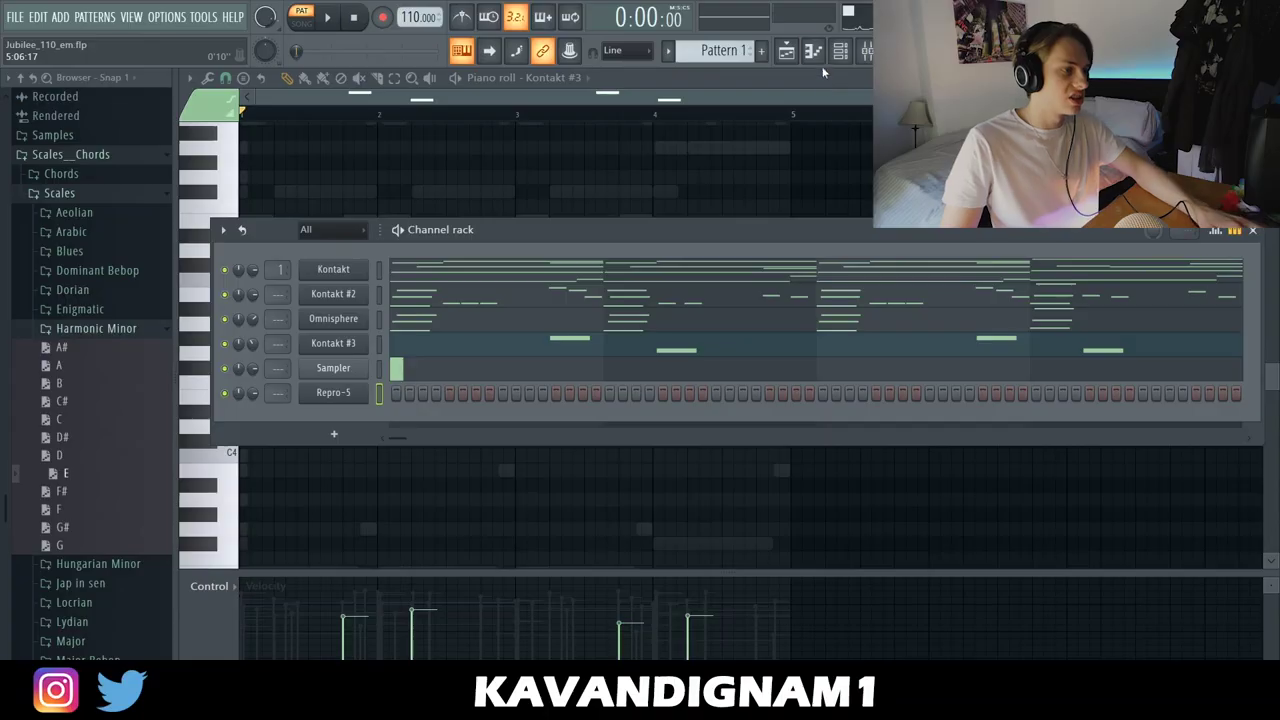
Step: Place an F#5 note at 1:05 and a C5 note at 2:13 in the Repro-5 part while auditioning
left_click(814, 52)
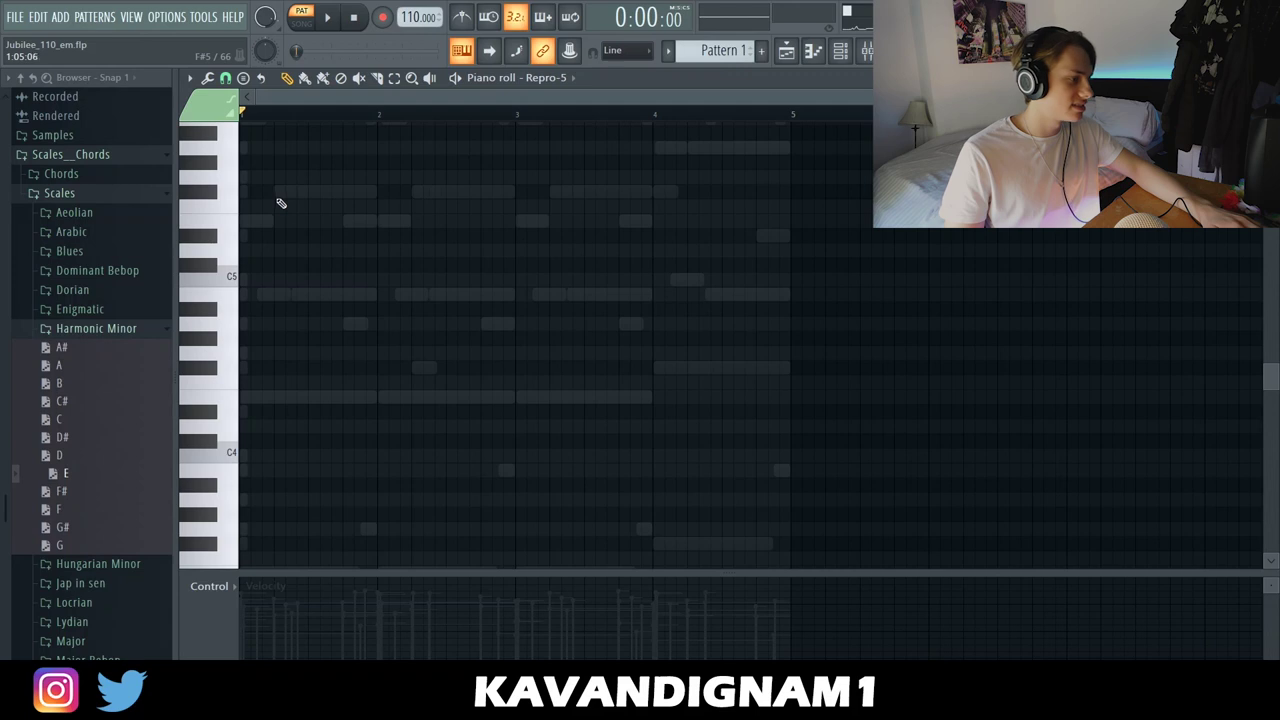
left_click(279, 195)
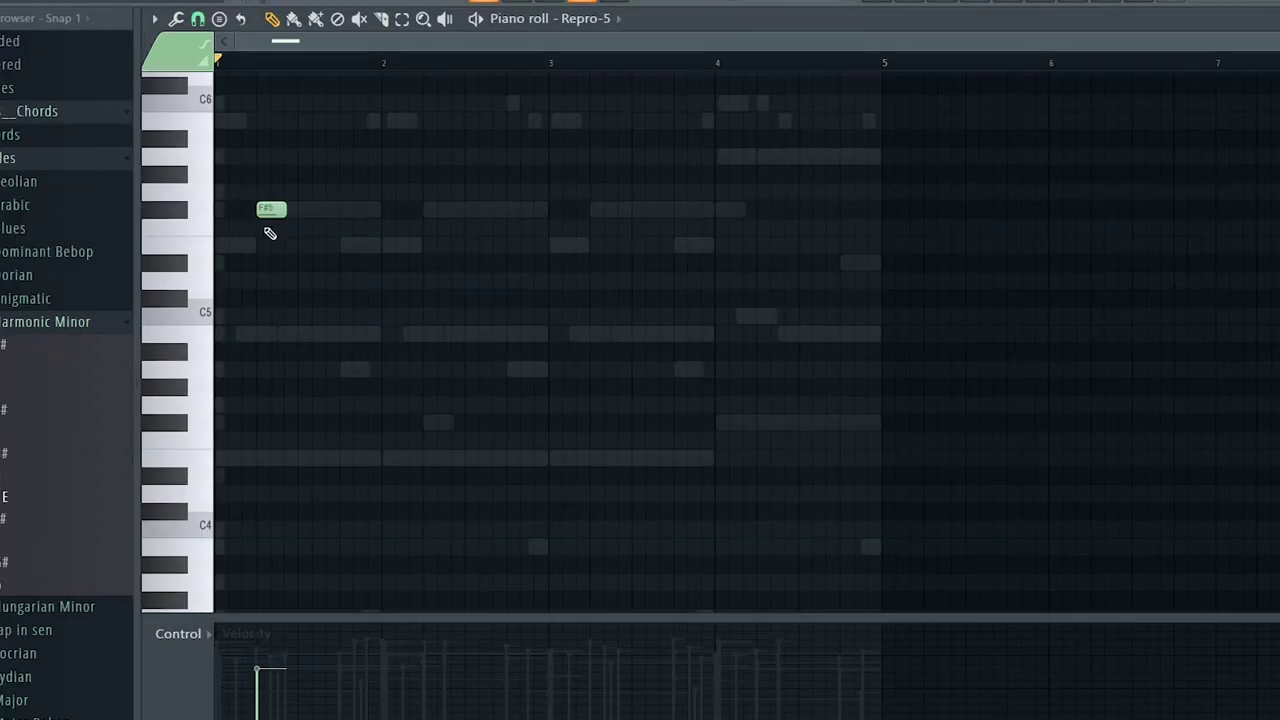
key("space")
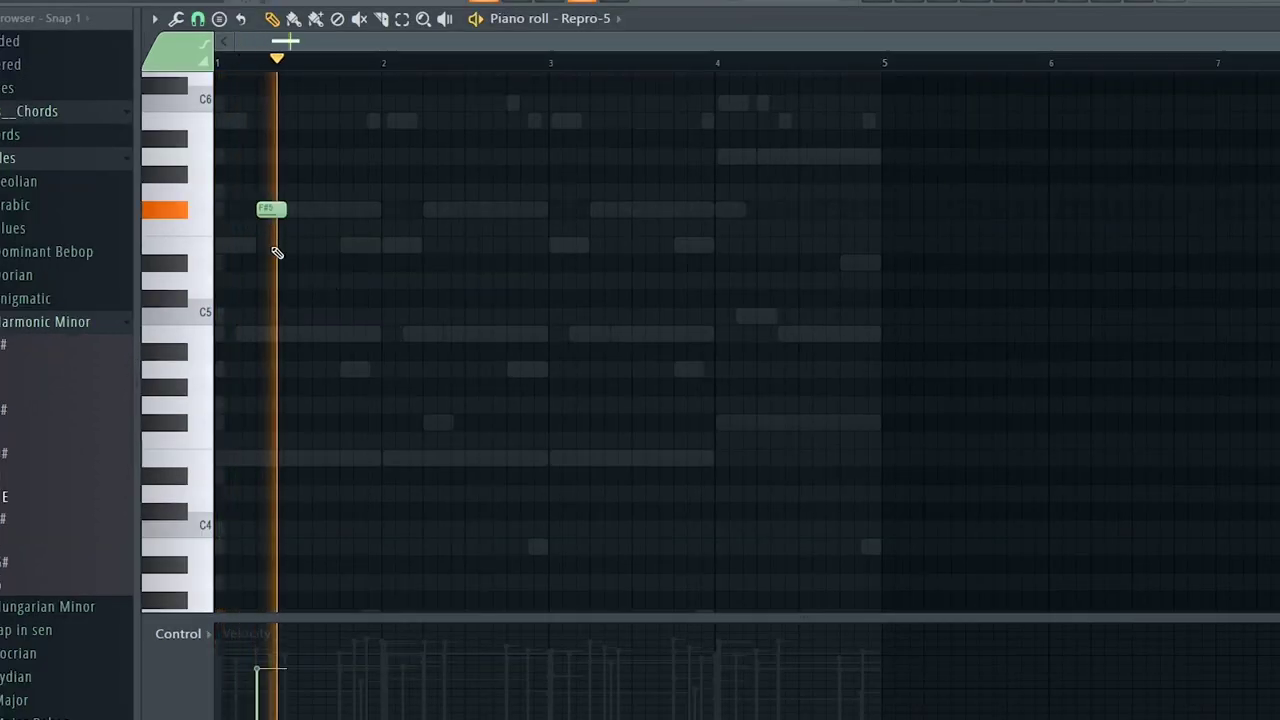
key("space")
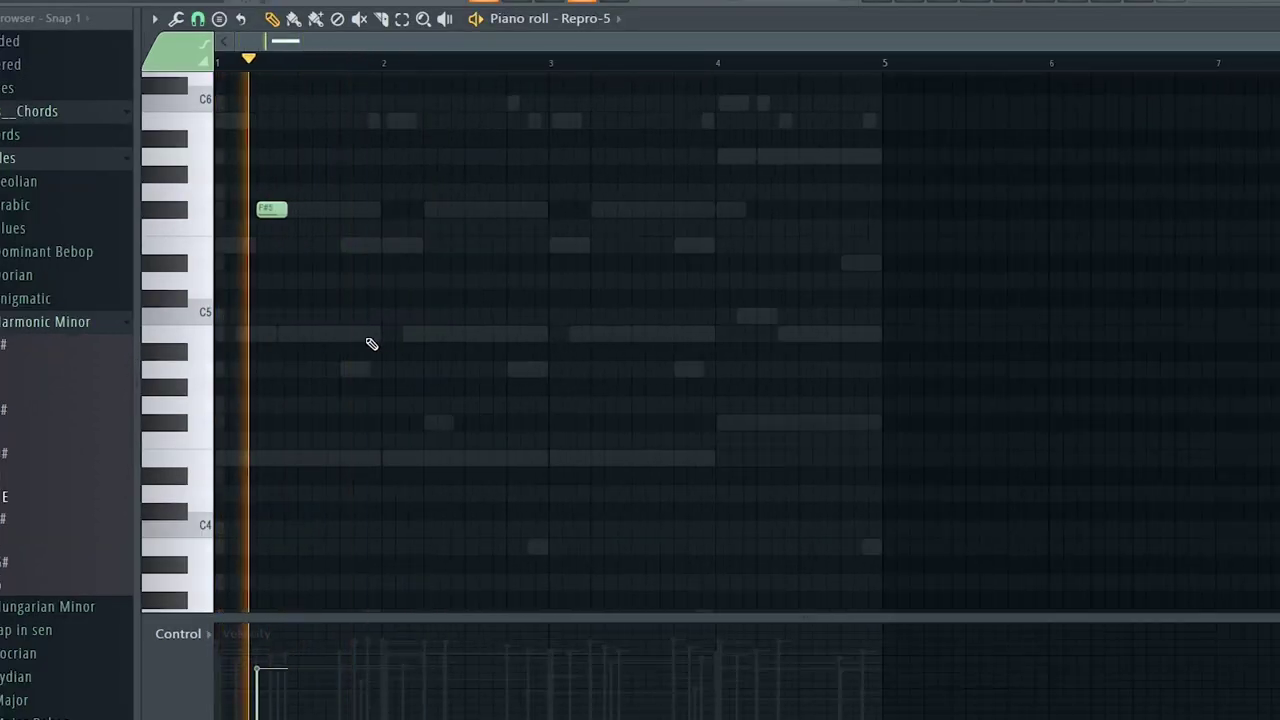
left_click(515, 370)
key("space")
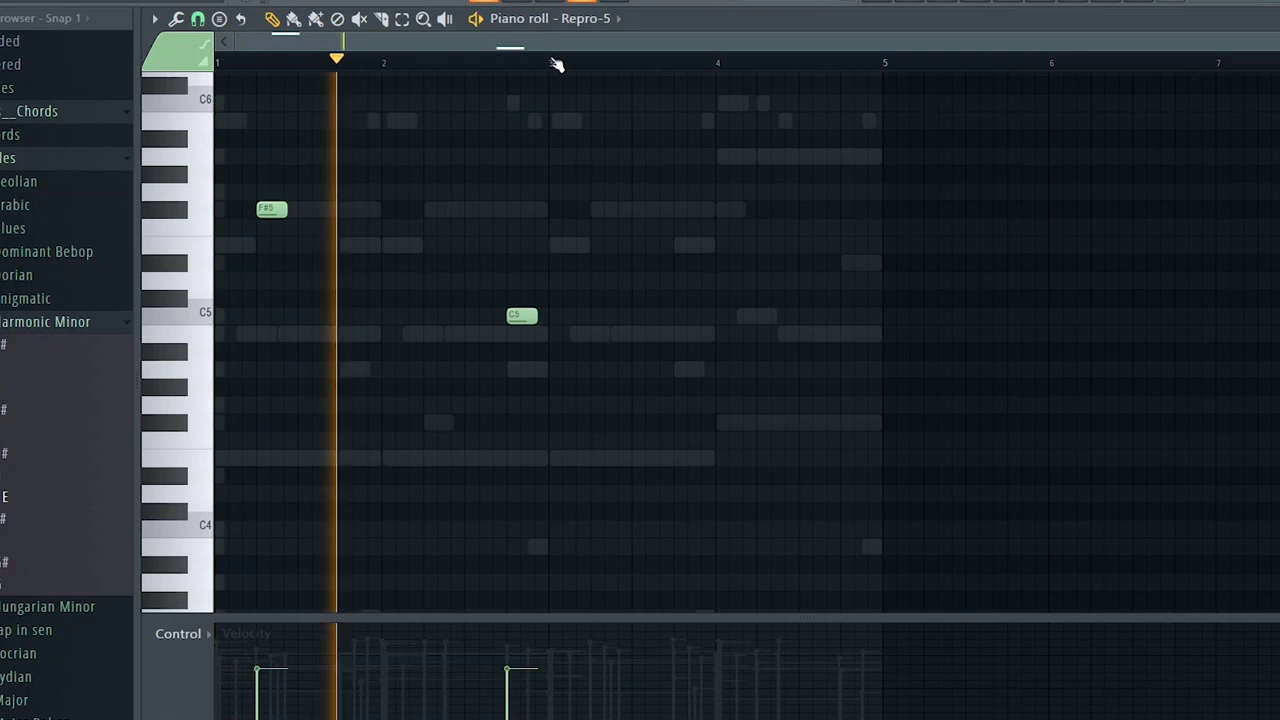
Step: Duplicate the two-bar Repro-5 phrase into bars 3 and 4
left_click_drag(557, 65, 417, 88)
key("ctrl+a")
key("ctrl+b")
key("ctrl+d")
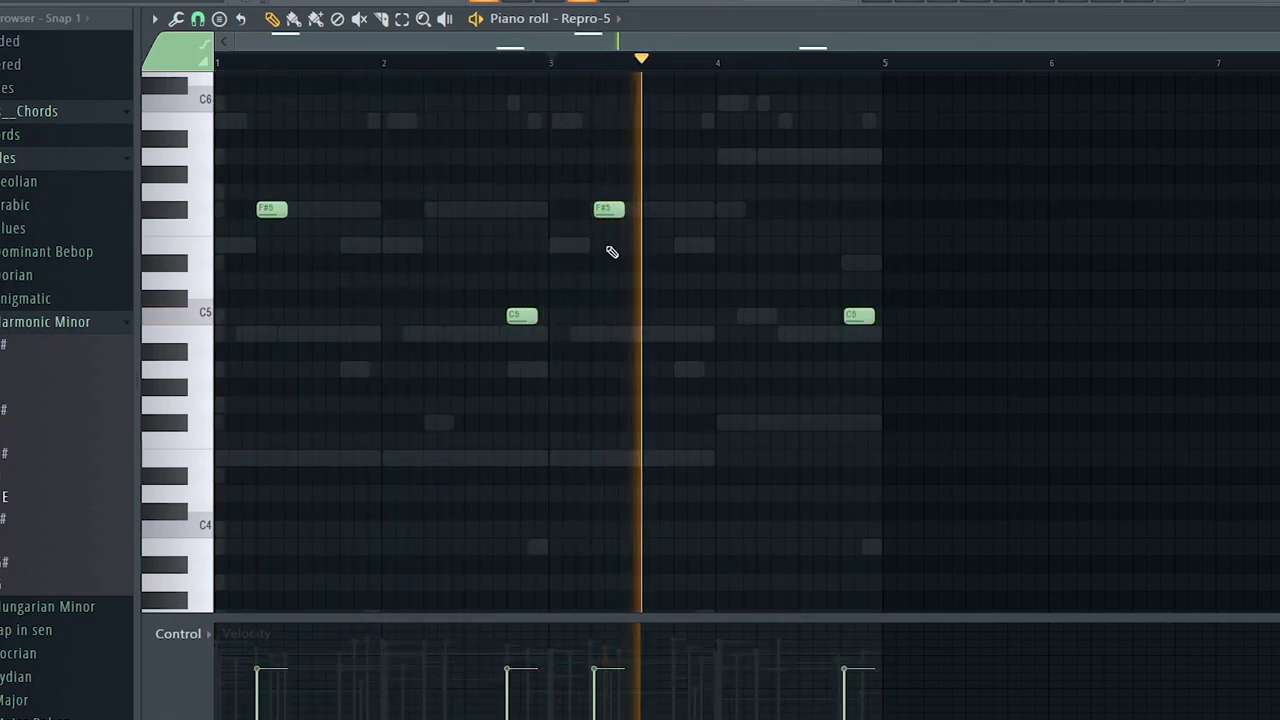
Step: Raise the last Repro-5 note in bar 4 to D#5 and audition the phrase
scroll(605, 215, "up", 3)
left_click_drag(603, 213, 595, 213)
key("space")
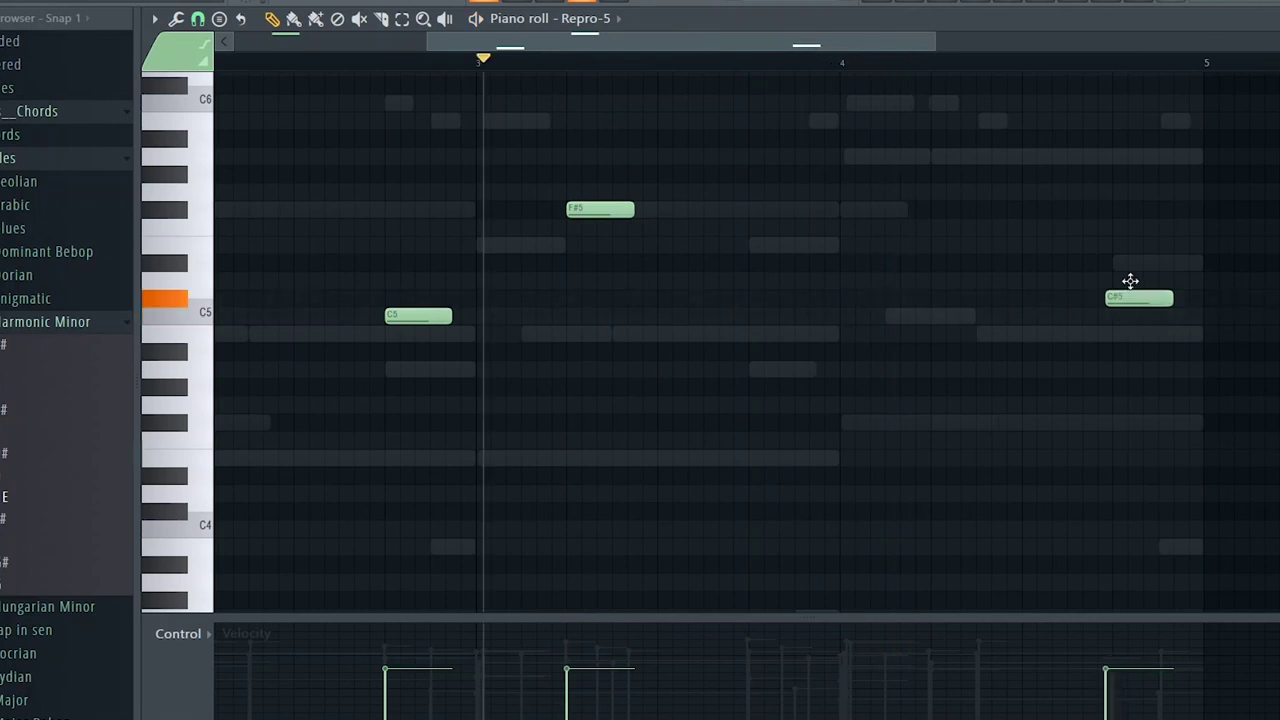
key("space")
scroll(1150, 300, "down", 4)
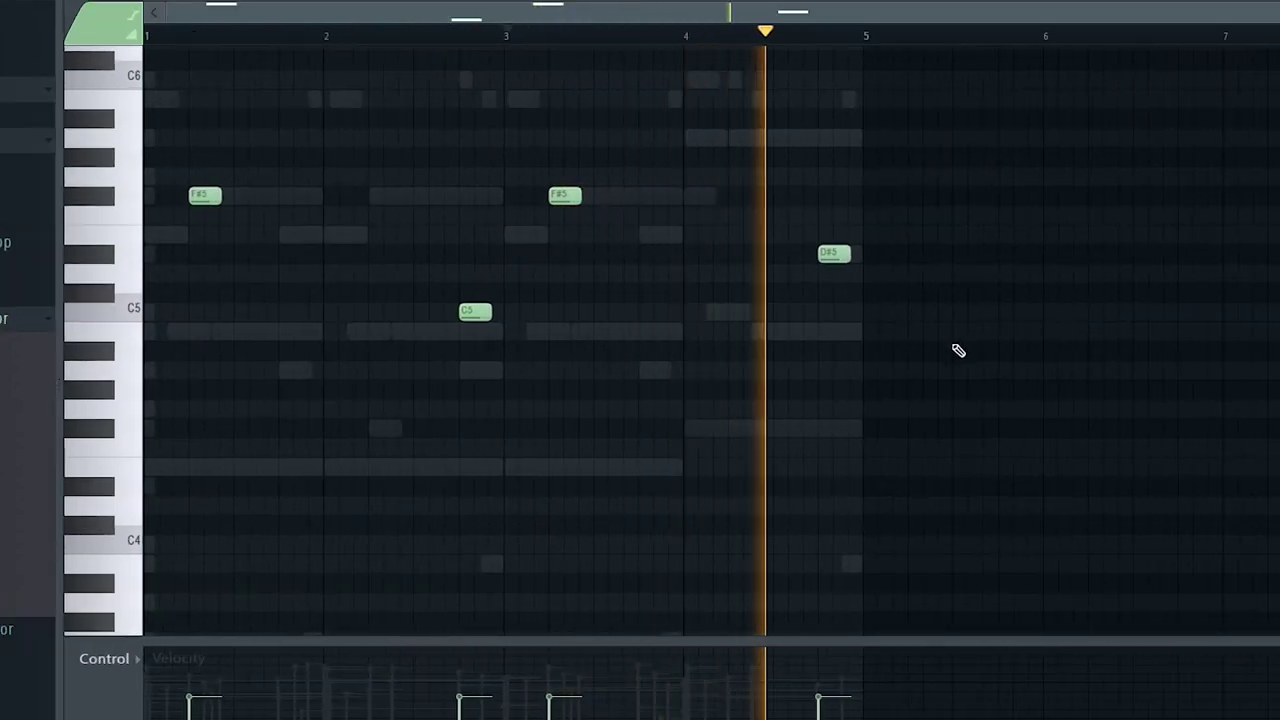
key("space")
Step: Transpose all four Repro-5 notes up one octave and play the pattern
key("ctrl+Up")
scroll(957, 349, "up", 4)
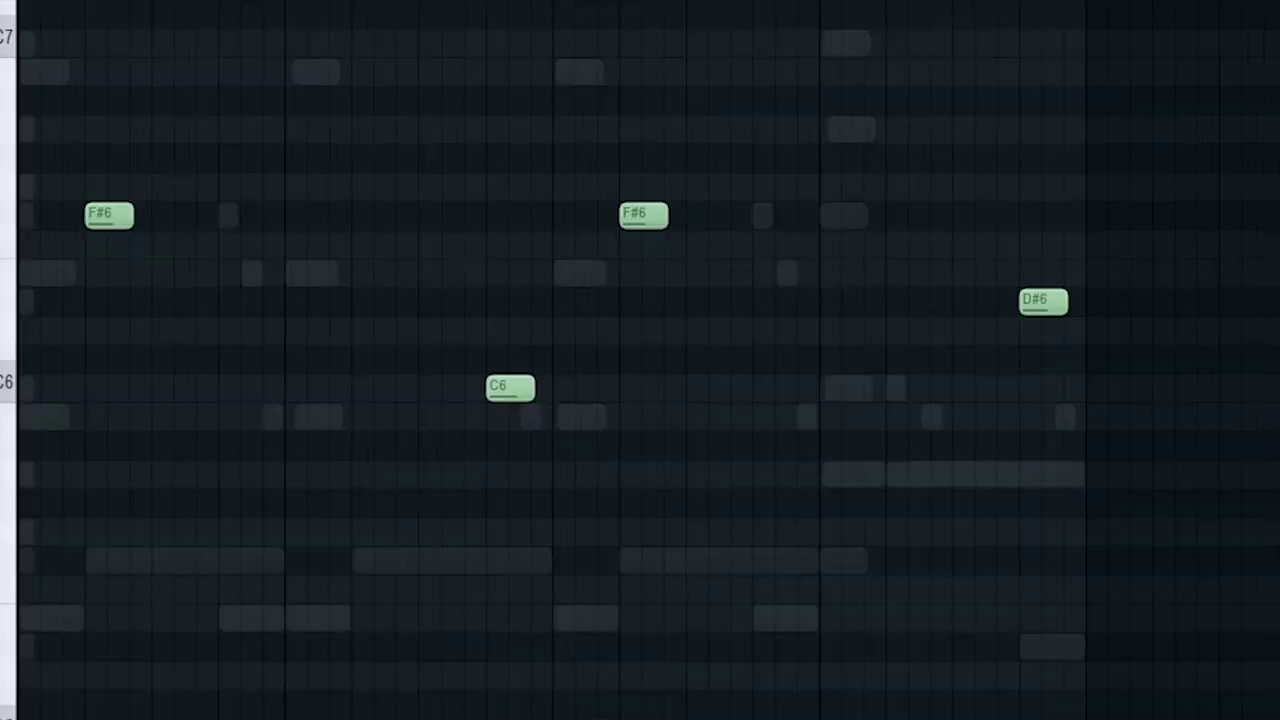
key("space")
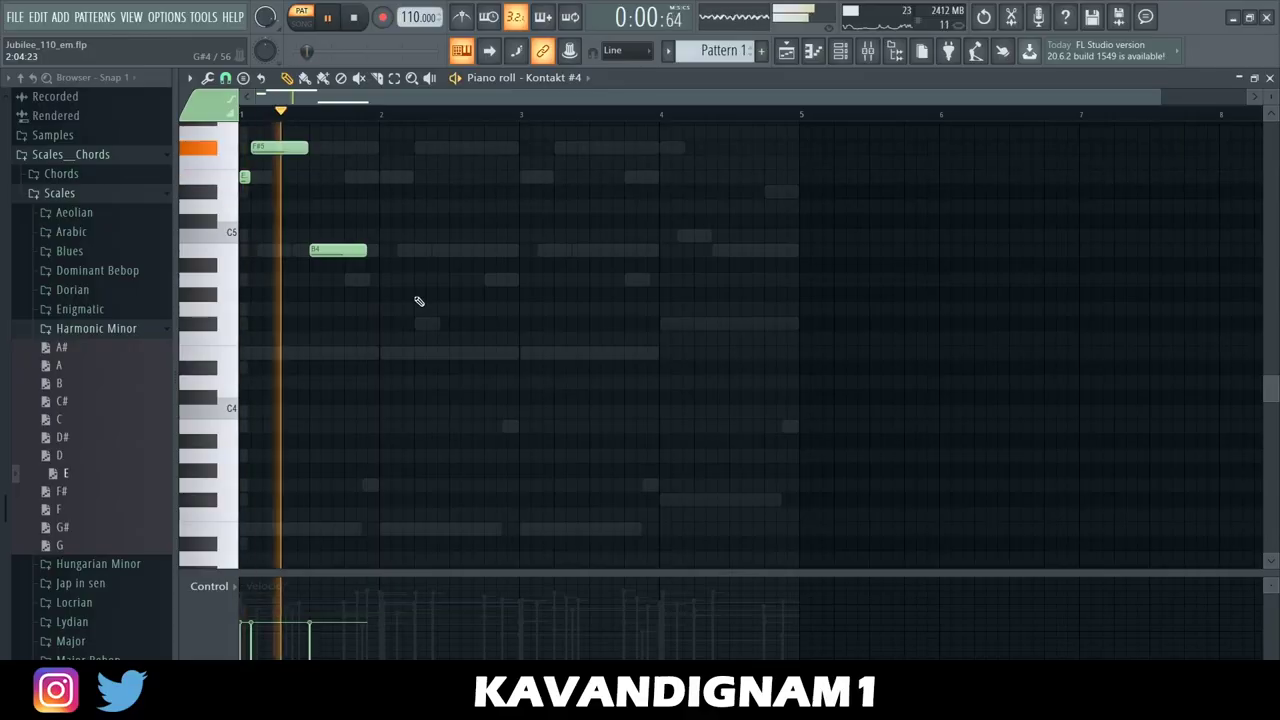
Step: Add short F#5 and E5 notes and a longer B4 note to bar 2 of the Kontakt #4 part
key("space")
left_click_drag(473, 147, 424, 165)
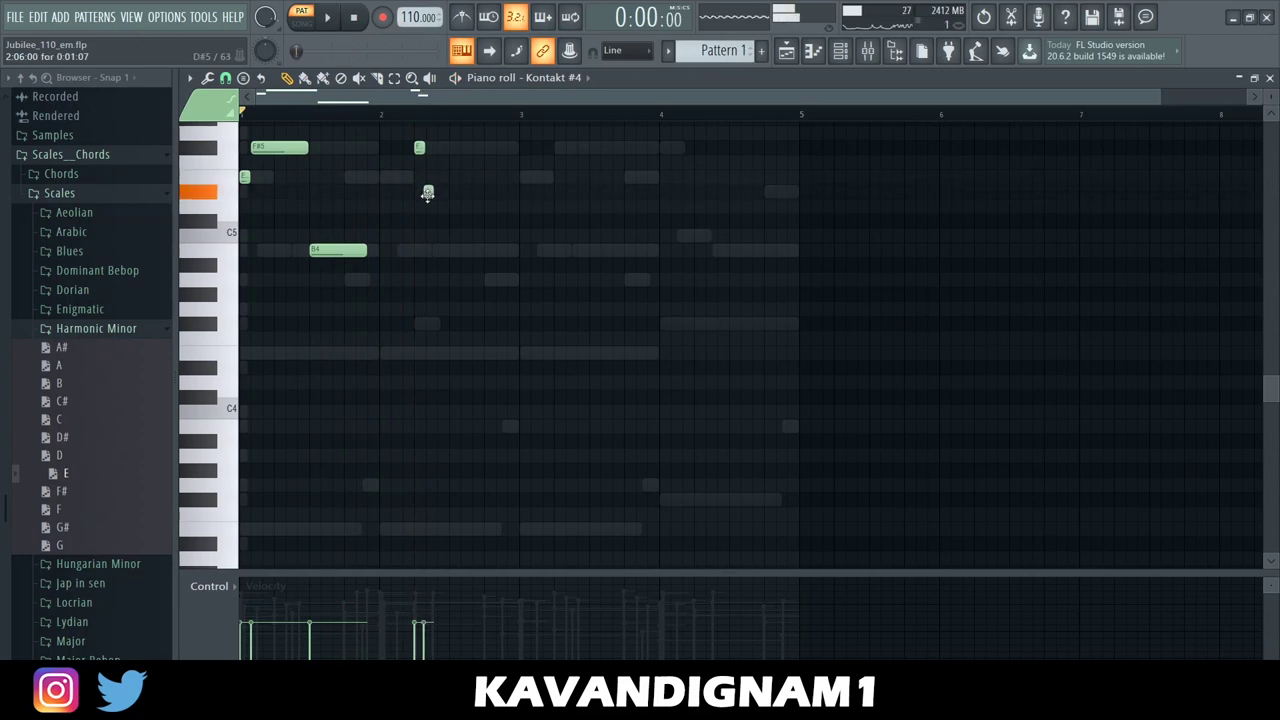
double_click(437, 238)
left_click(748, 233)
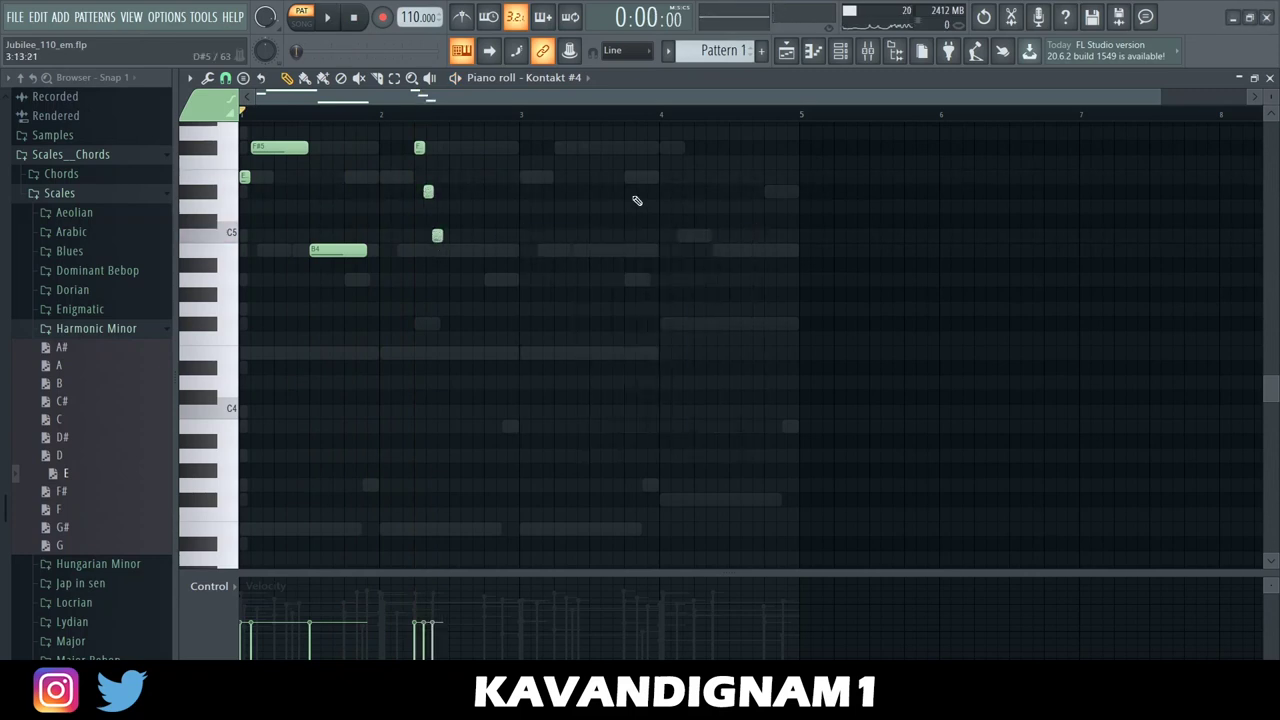
left_click_drag(437, 235, 519, 250)
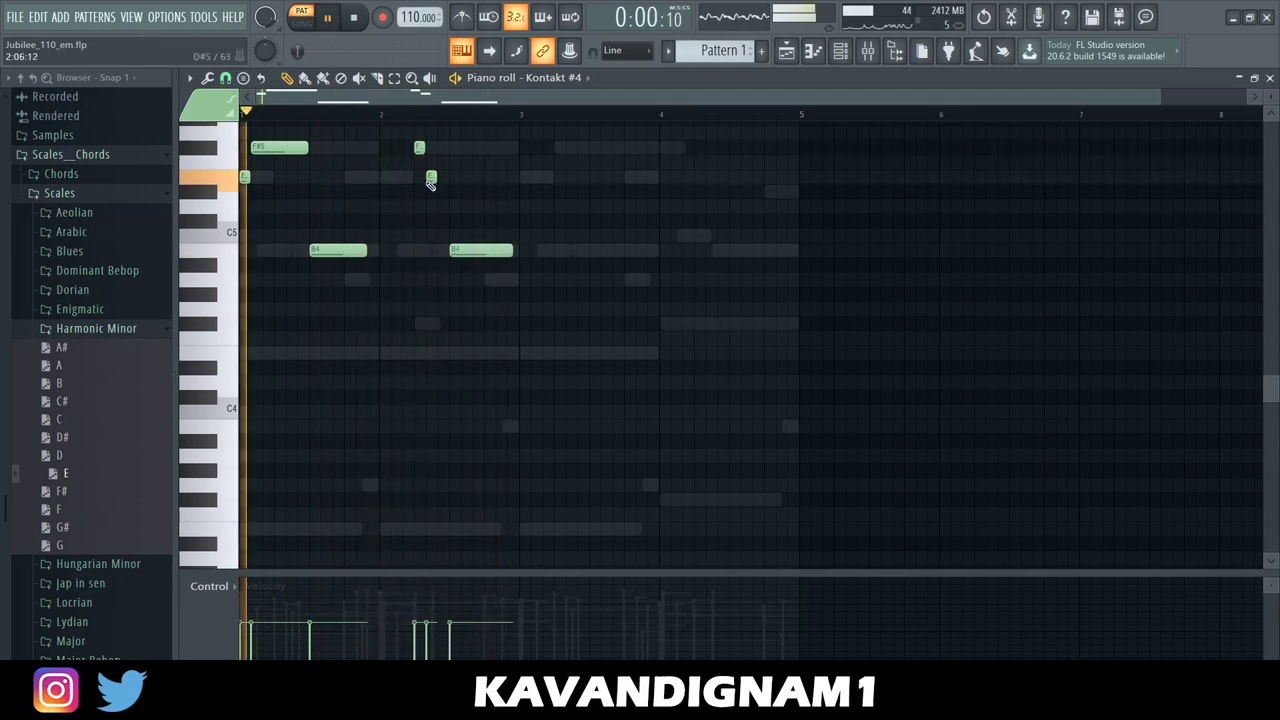
Step: Transpose the Kontakt #4 phrase up an octave and raise bar 2's last note to C6 during playback
key("space")
scroll(426, 423, "up", 3)
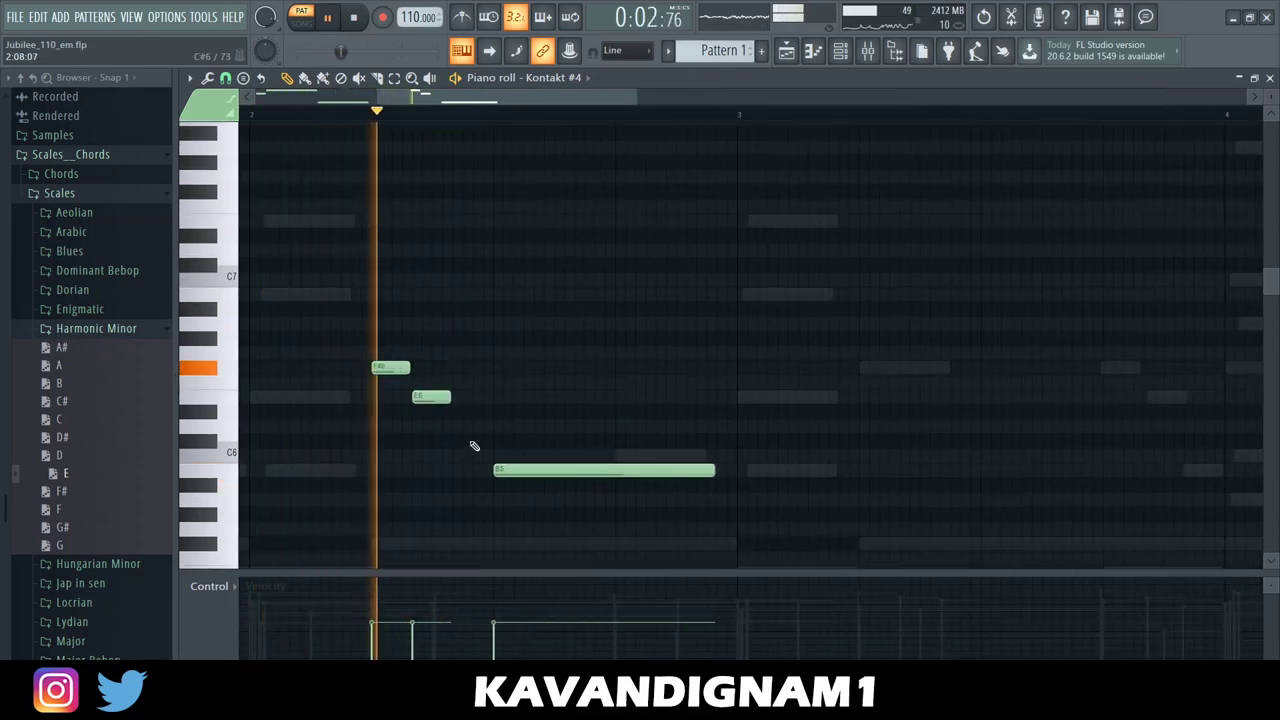
scroll(422, 397, "down", 5)
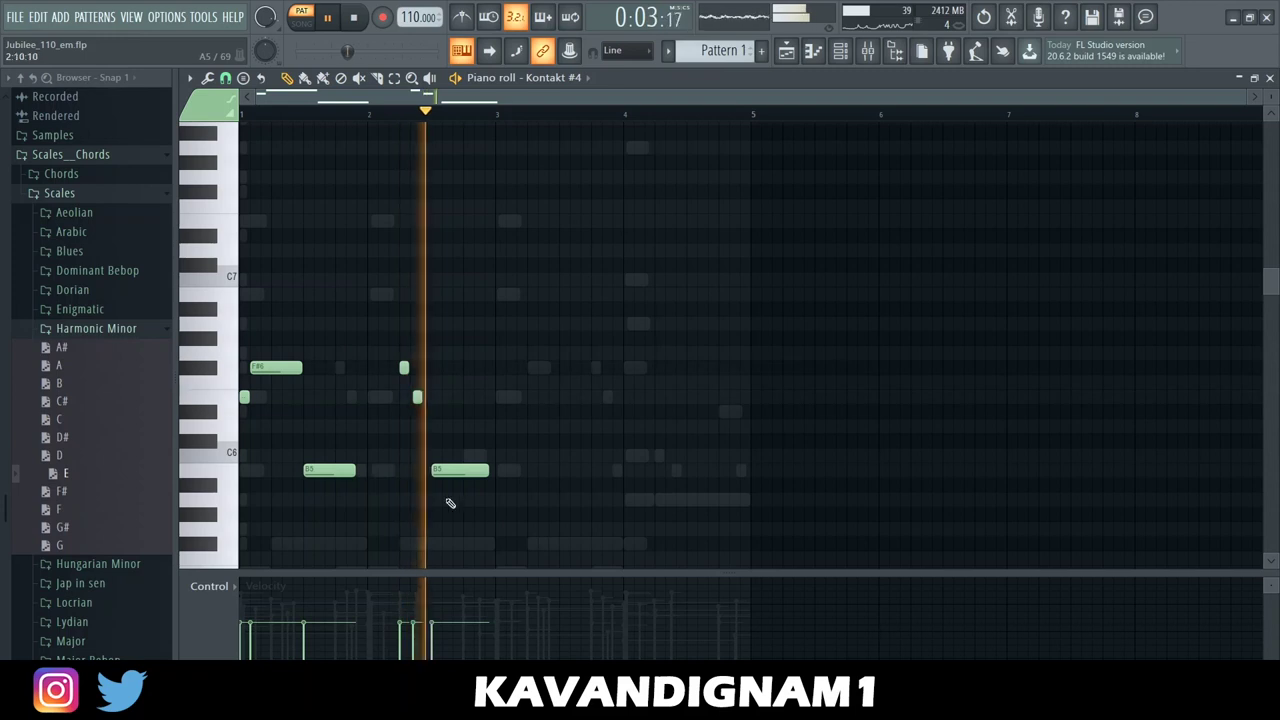
left_click_drag(467, 472, 467, 458)
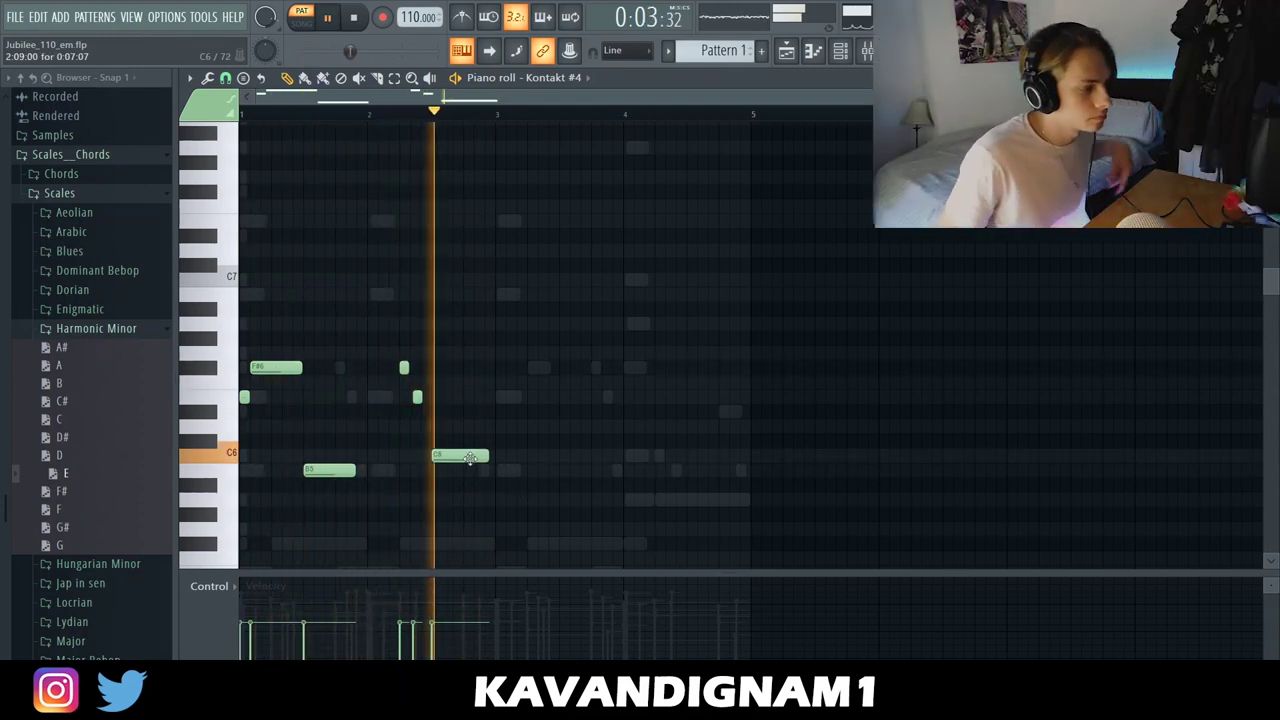
Step: Repeat the two-bar Kontakt #4 phrase in bars 3 and 4, with the final note on A5
key("space")
left_click_drag(495, 114, 240, 114)
key("ctrl+b")
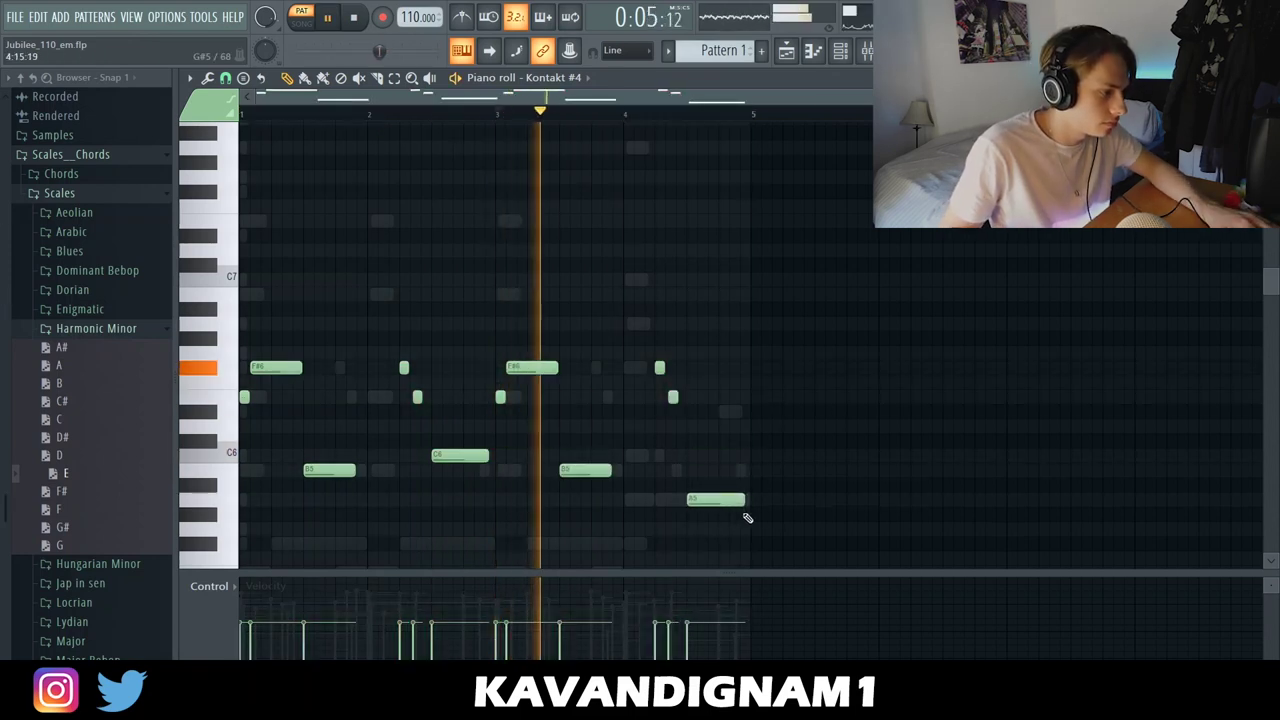
Step: Randomize the velocities of the Kontakt #4 notes and clear the note selection
key("alt+r")
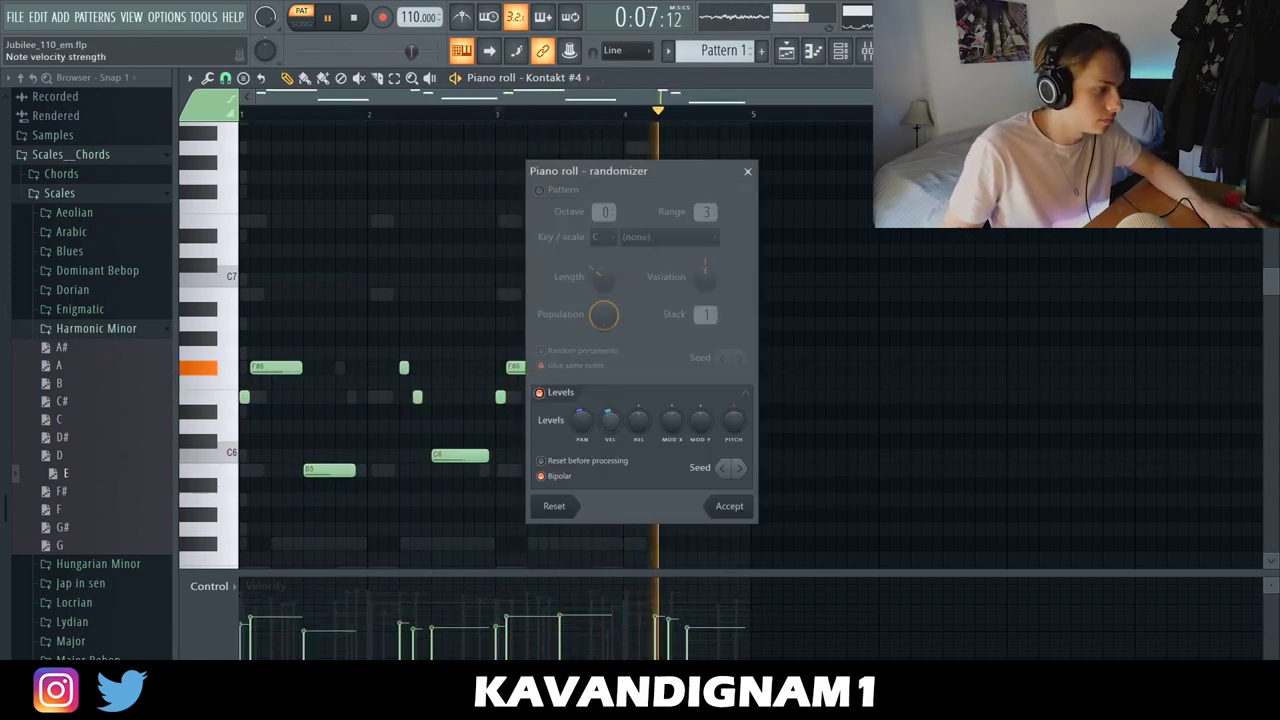
left_click(742, 509)
key("ctrl+a")
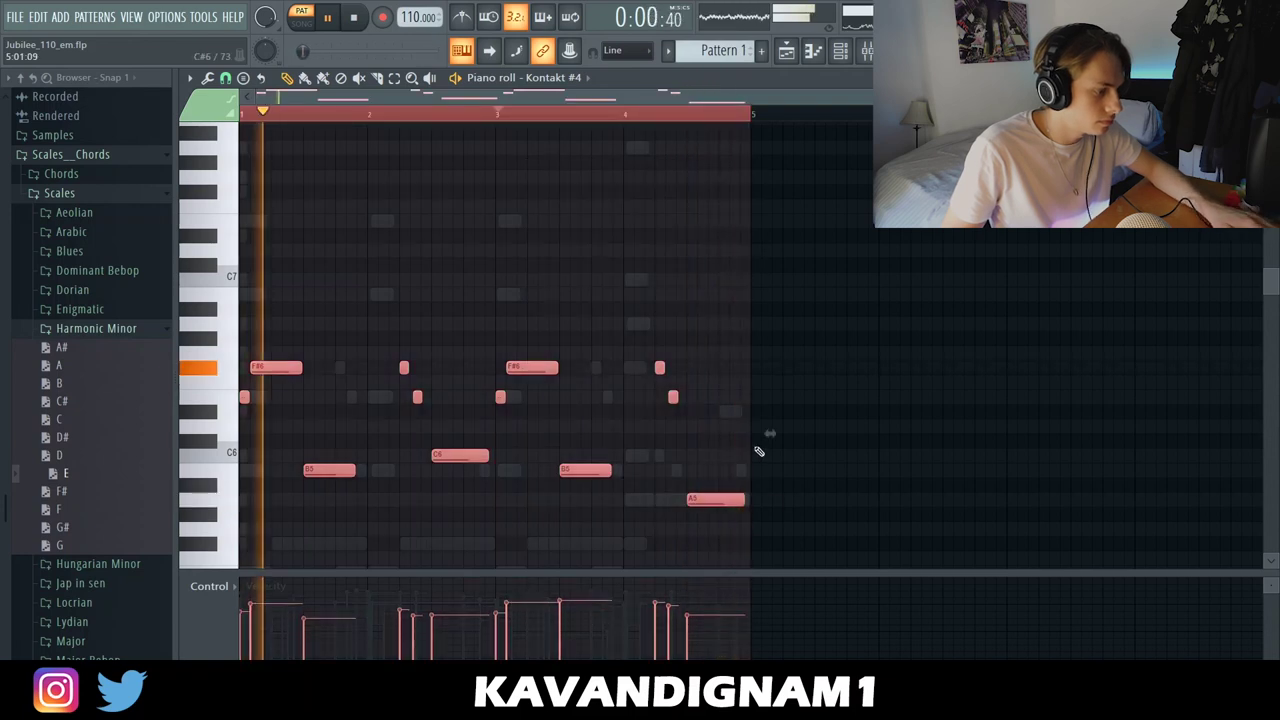
key("ctrl+d")
Step: Raise the final Kontakt #4 note in bar 4 to C6, stop playback and show the channel rack
scroll(745, 460, "down", 1)
scroll(703, 427, "down", 2)
left_click_drag(705, 418, 705, 370)
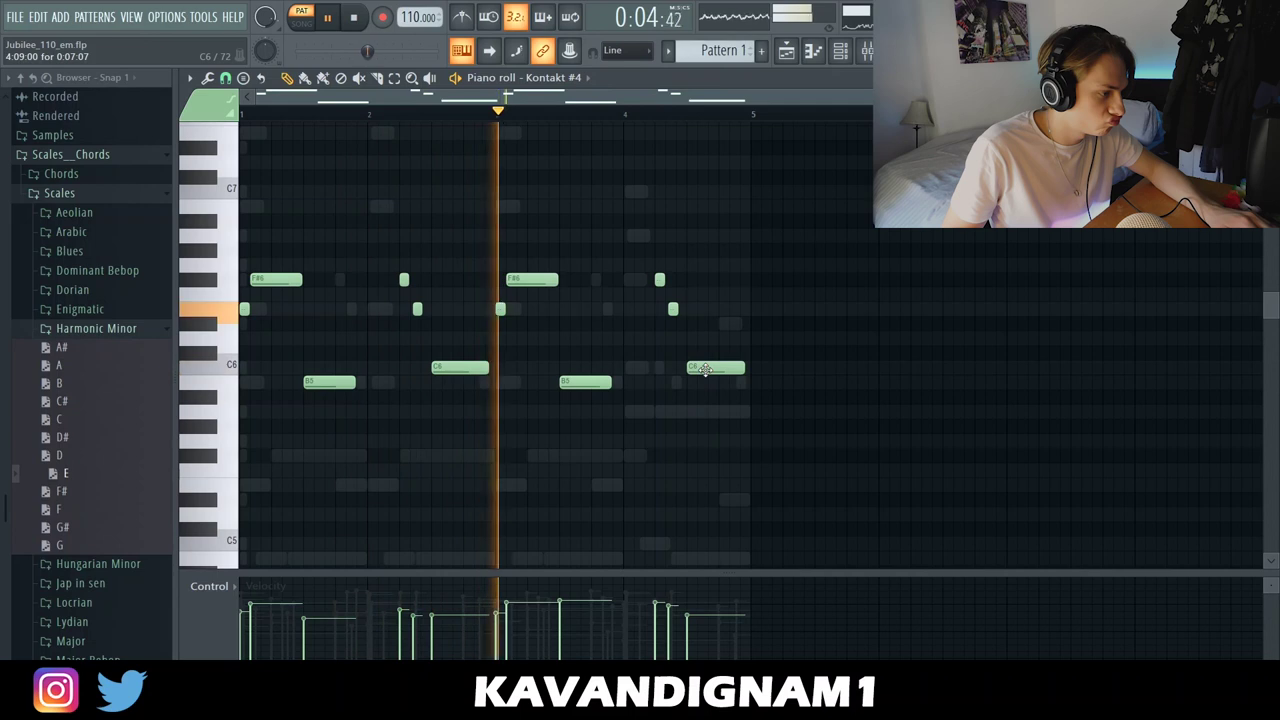
left_click(851, 50)
key("space")
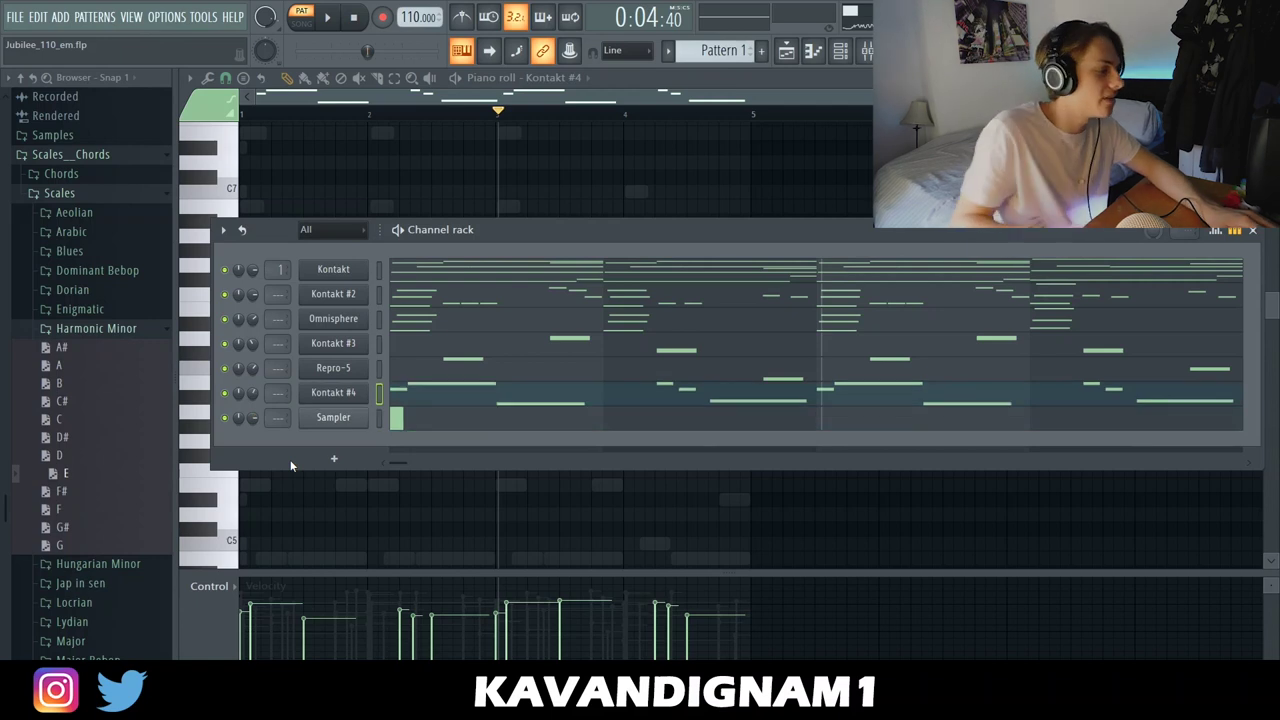
Step: Collapse the opened scale folders and look through the top-level sample folders in the browser
left_click(14, 16)
left_click(30, 90)
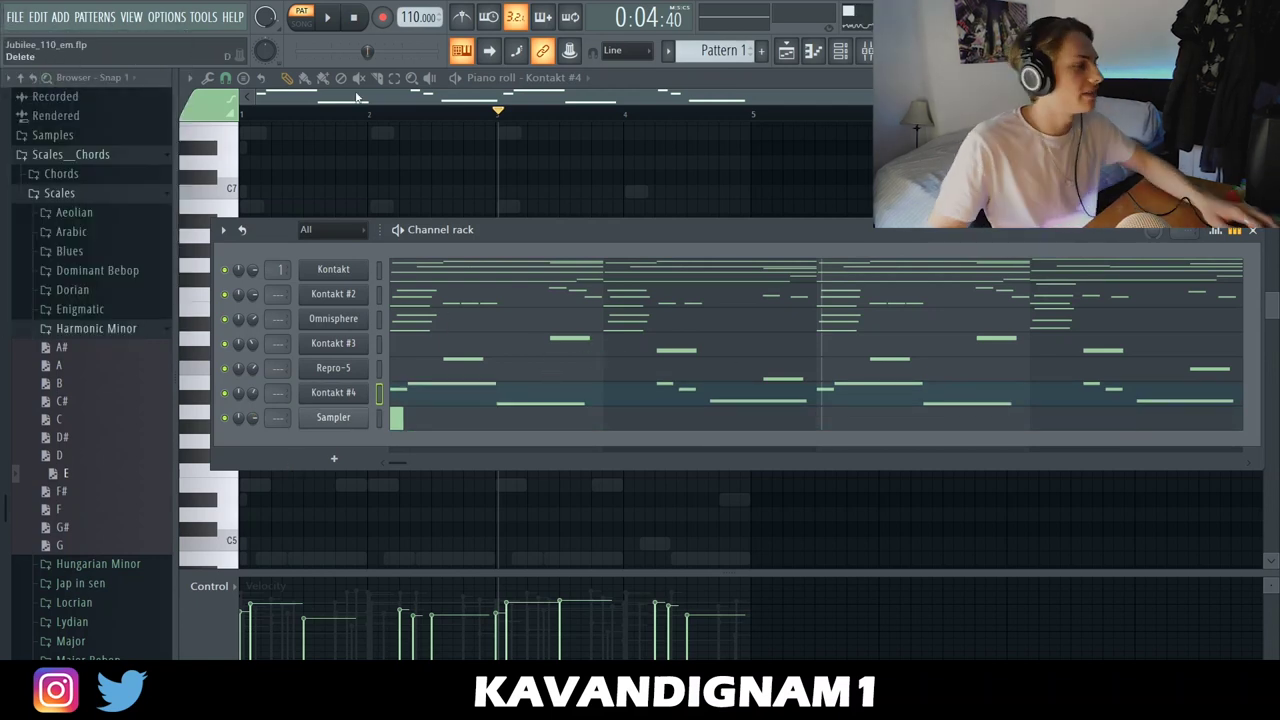
left_click(102, 157)
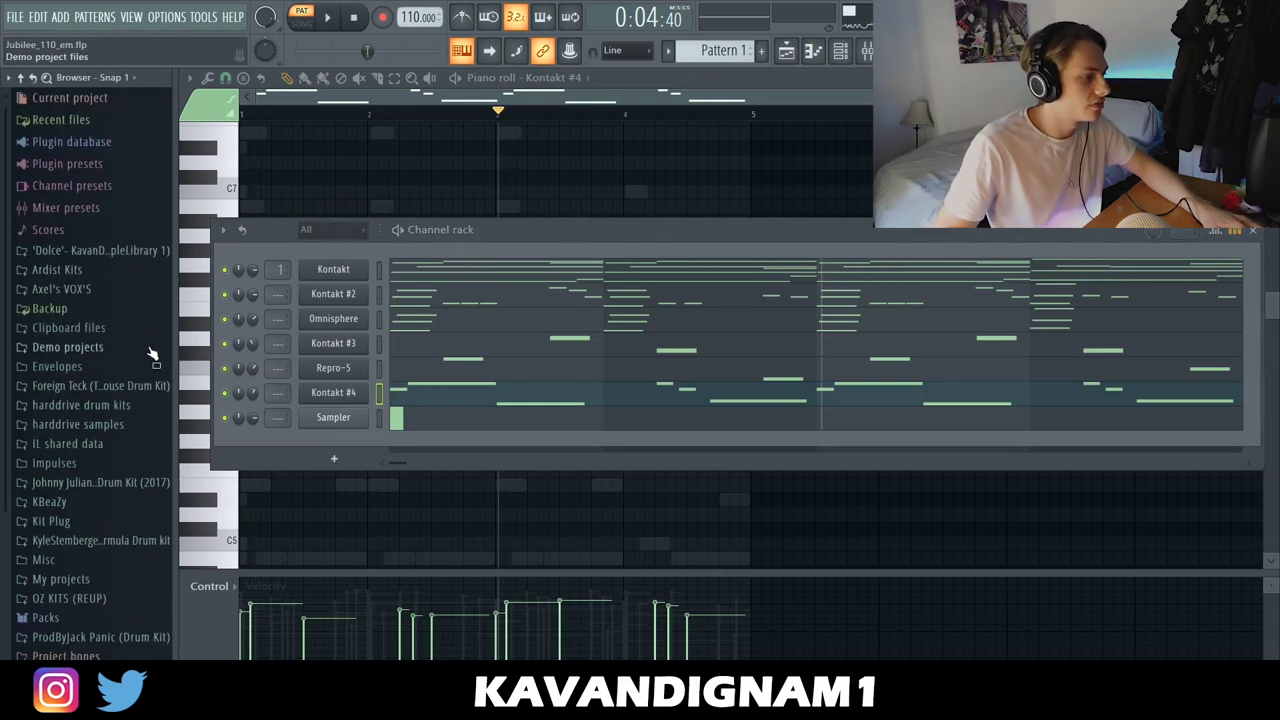
left_click(15, 17)
left_click(30, 90)
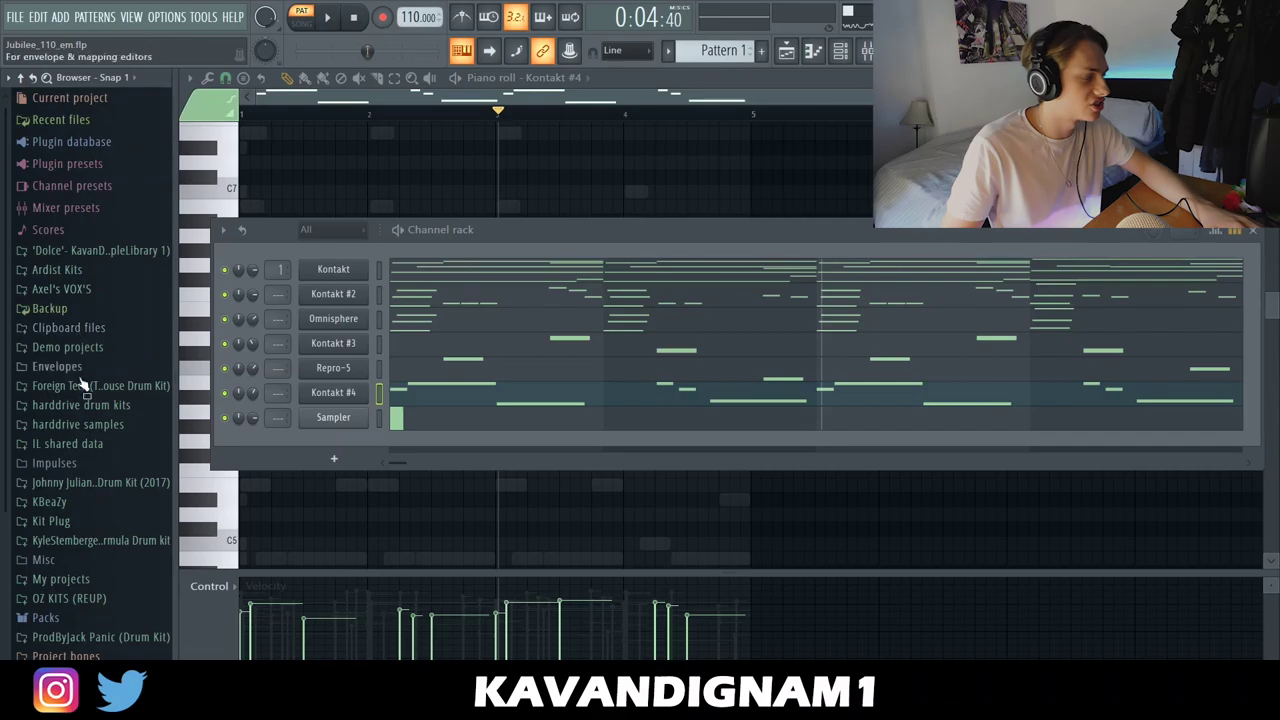
scroll(90, 340, "down", 2)
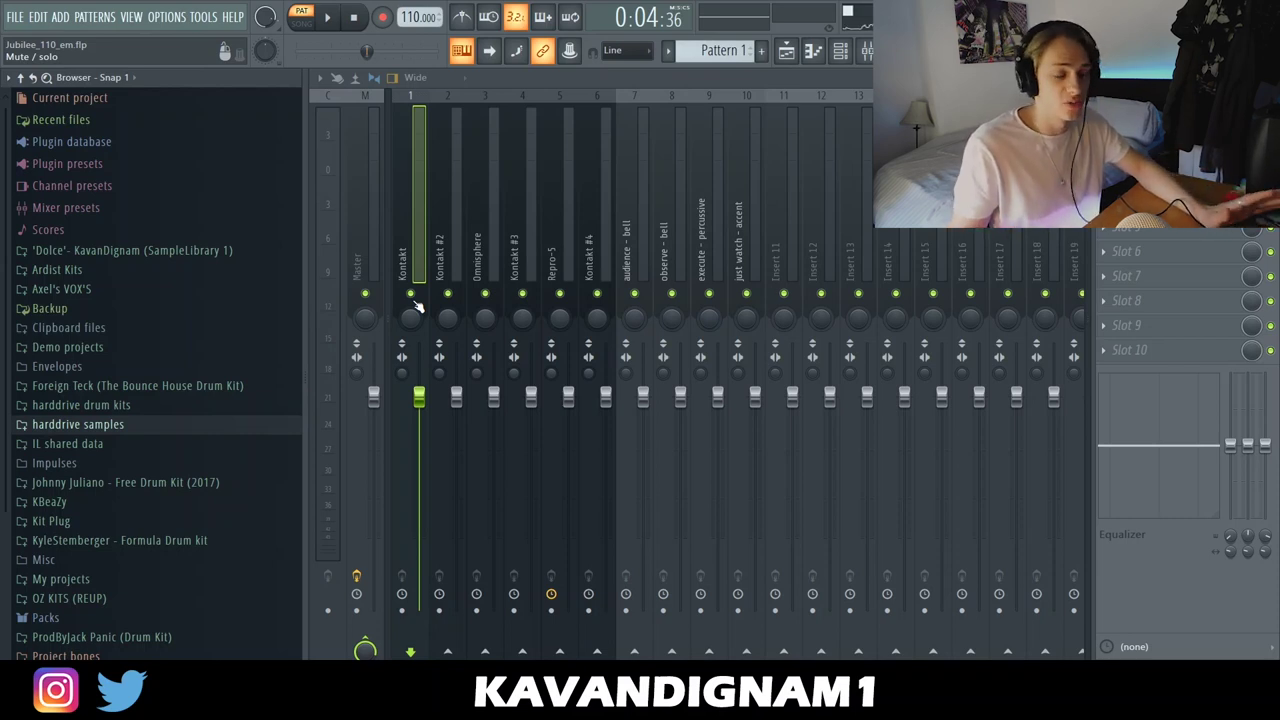
Step: Solo the Kontakt mixer track, load Auto-Tune Pro on the Kontakt #3 track and toggle its Advanced view
right_click(411, 295)
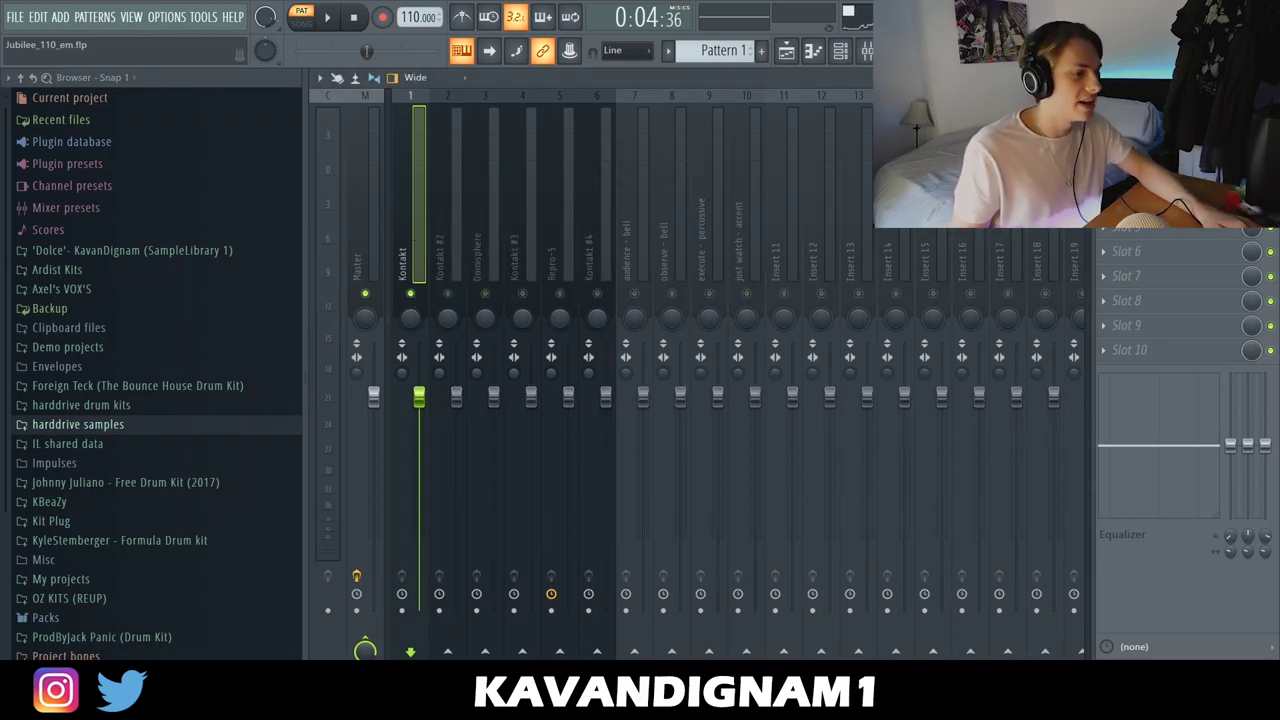
left_click(1110, 130)
left_click(912, 429)
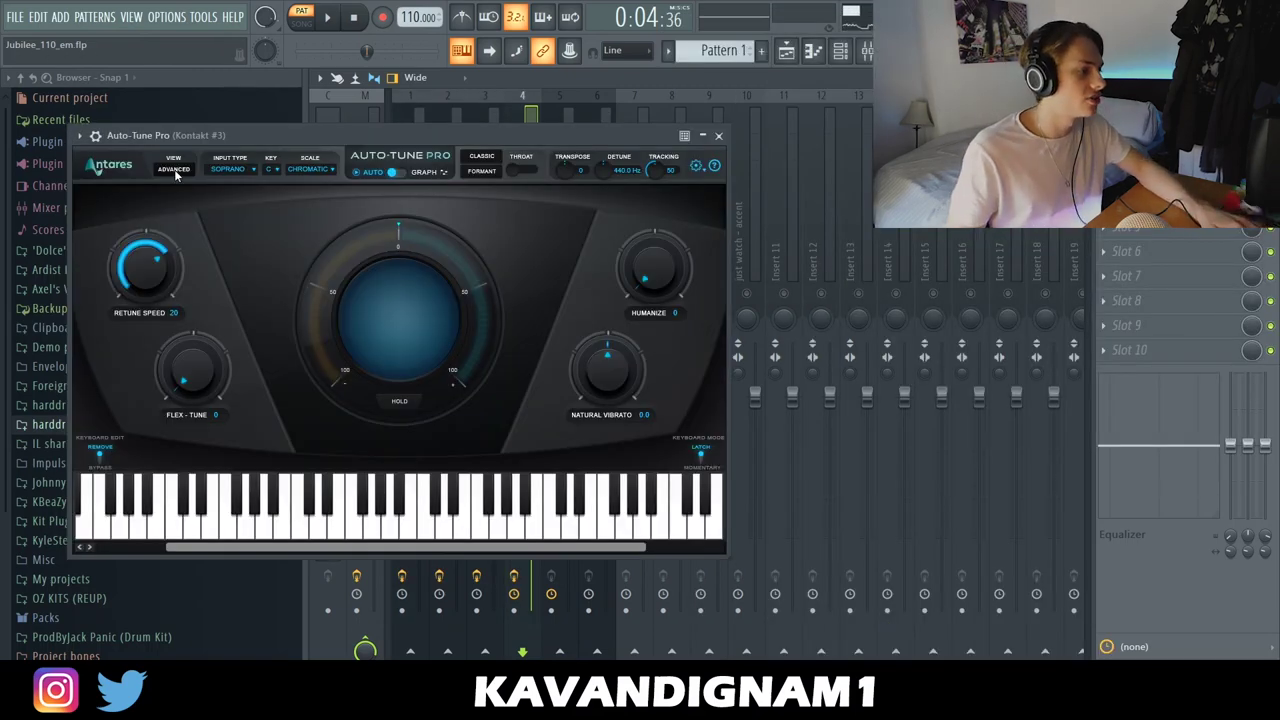
left_click(173, 169)
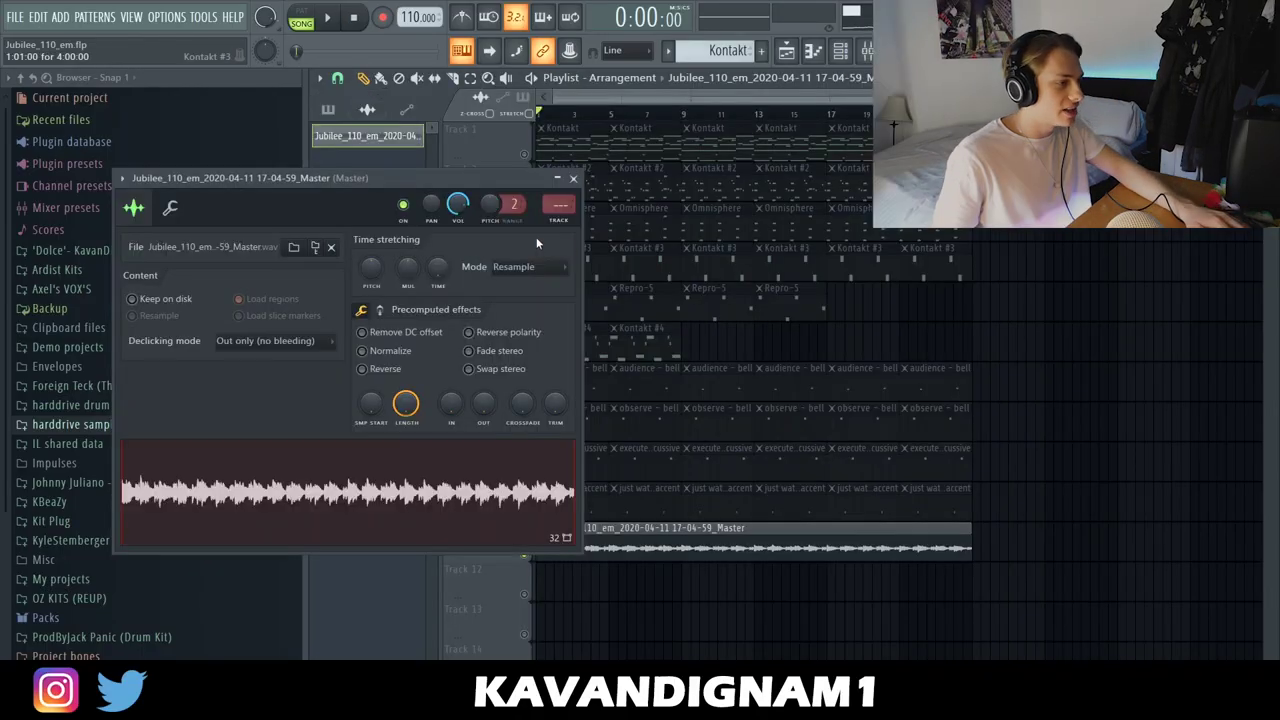
Step: Close the bounced loop's sample settings and apply the Clean Tape factory preset to Cassette on Insert 11
left_click(573, 179)
left_click(841, 50)
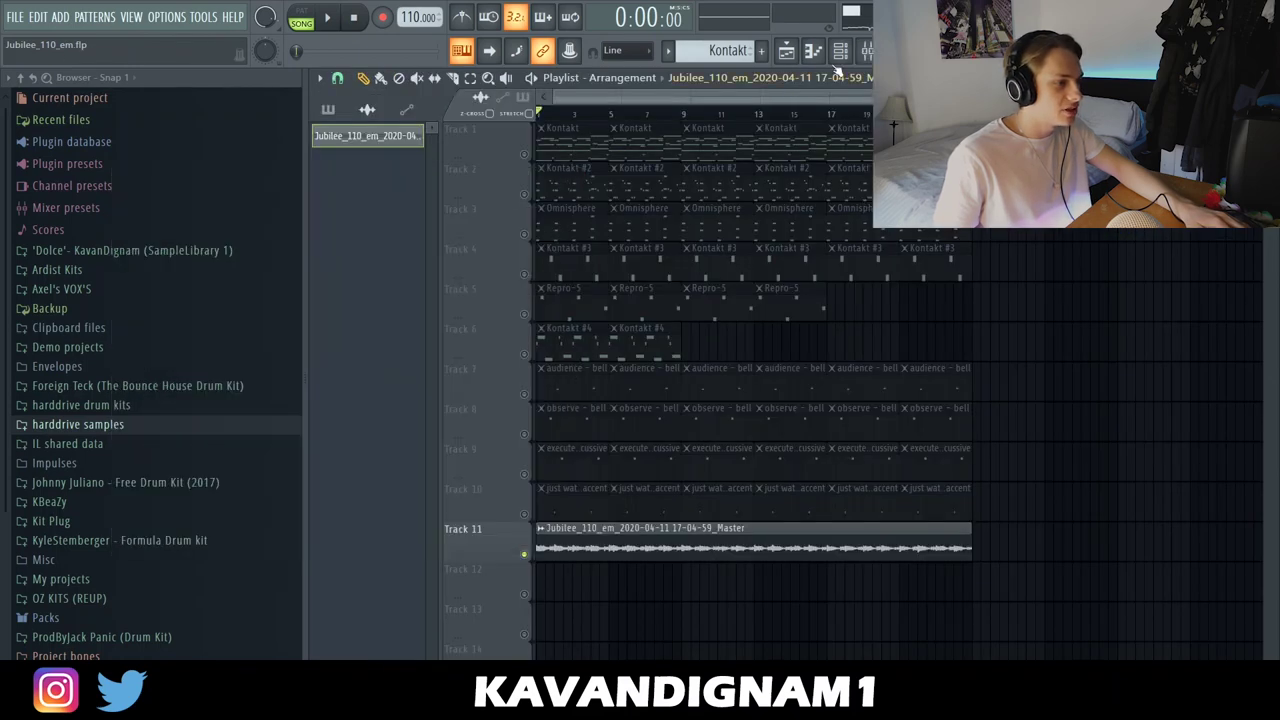
left_click(841, 50)
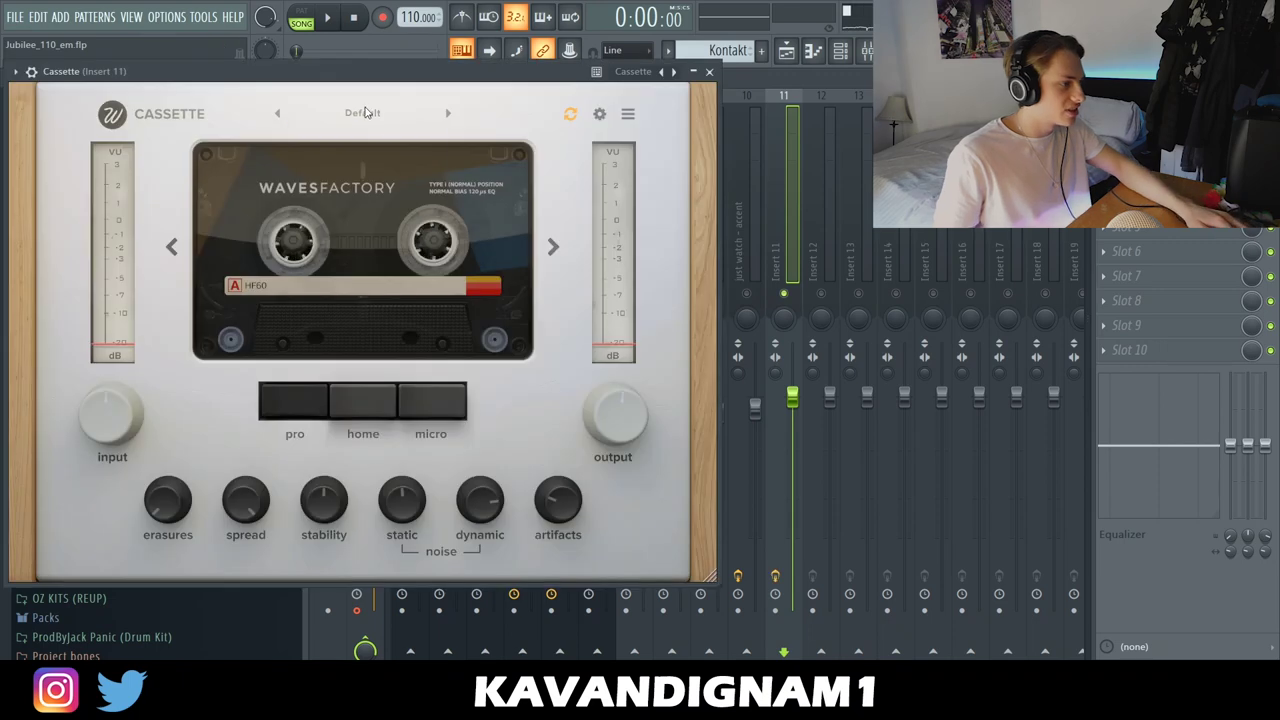
left_click(362, 112)
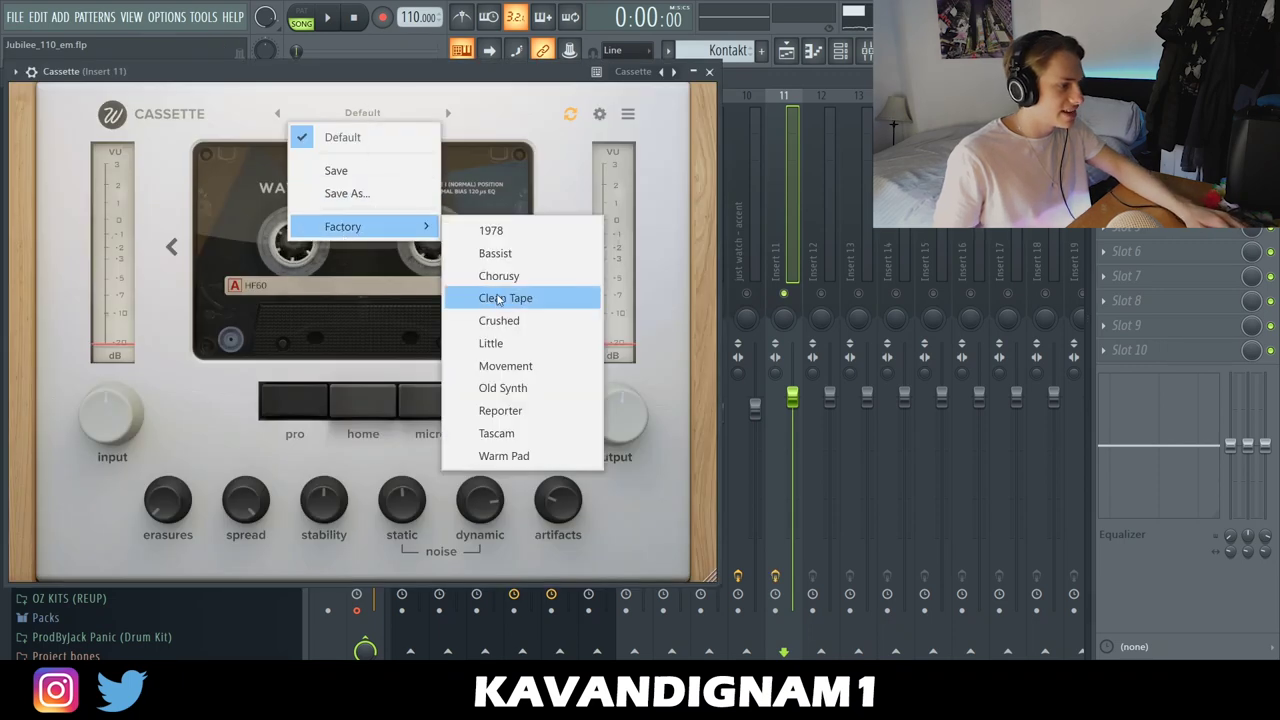
left_click(499, 298)
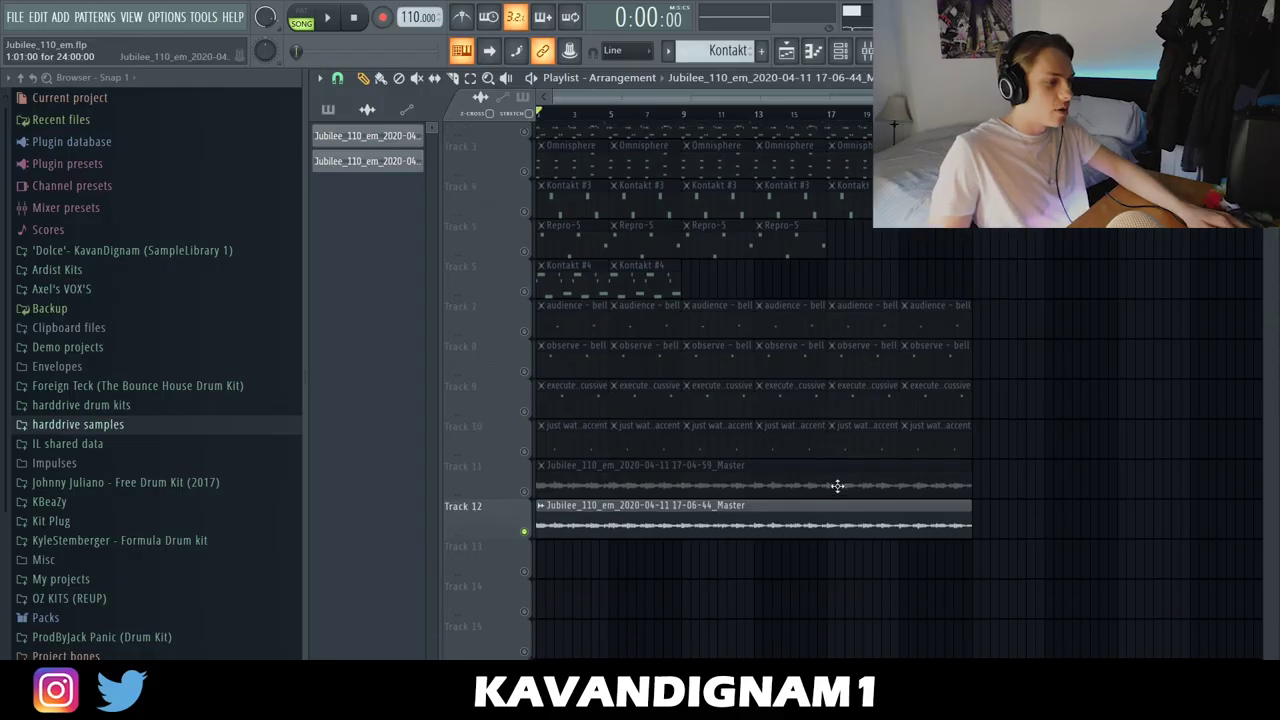
scroll(706, 480, "down", 2)
scroll(641, 463, "up", 3)
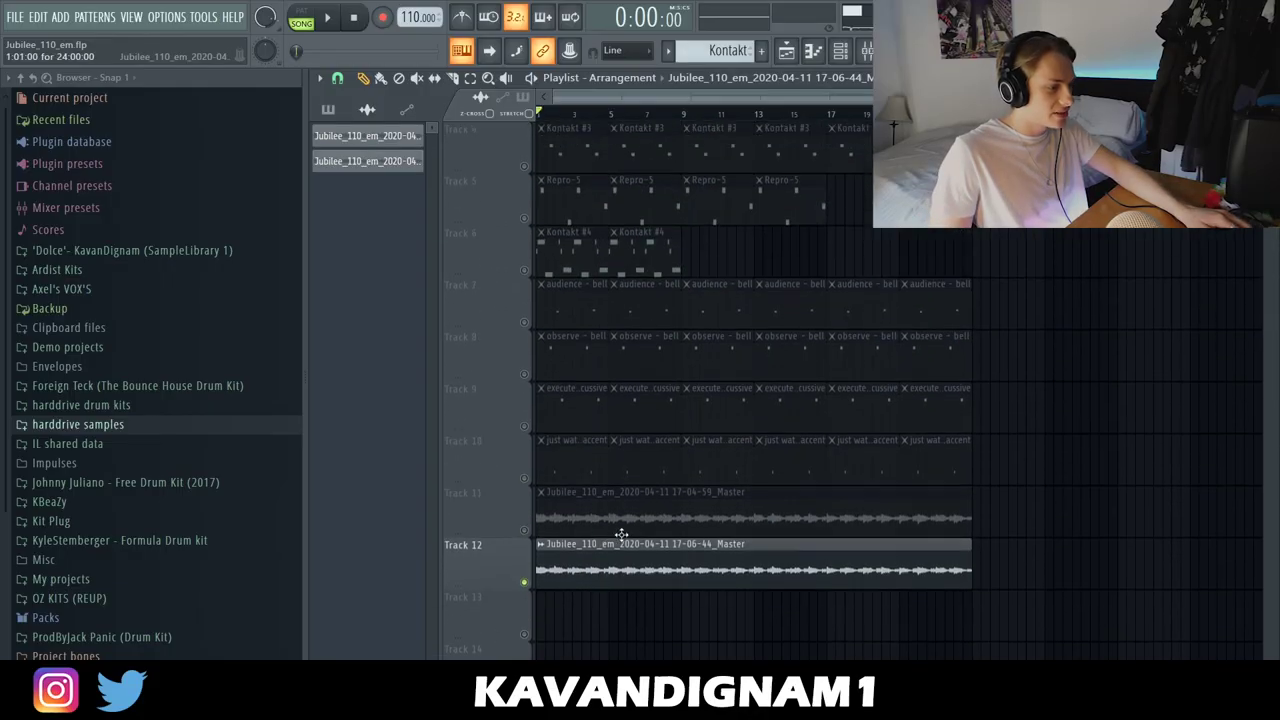